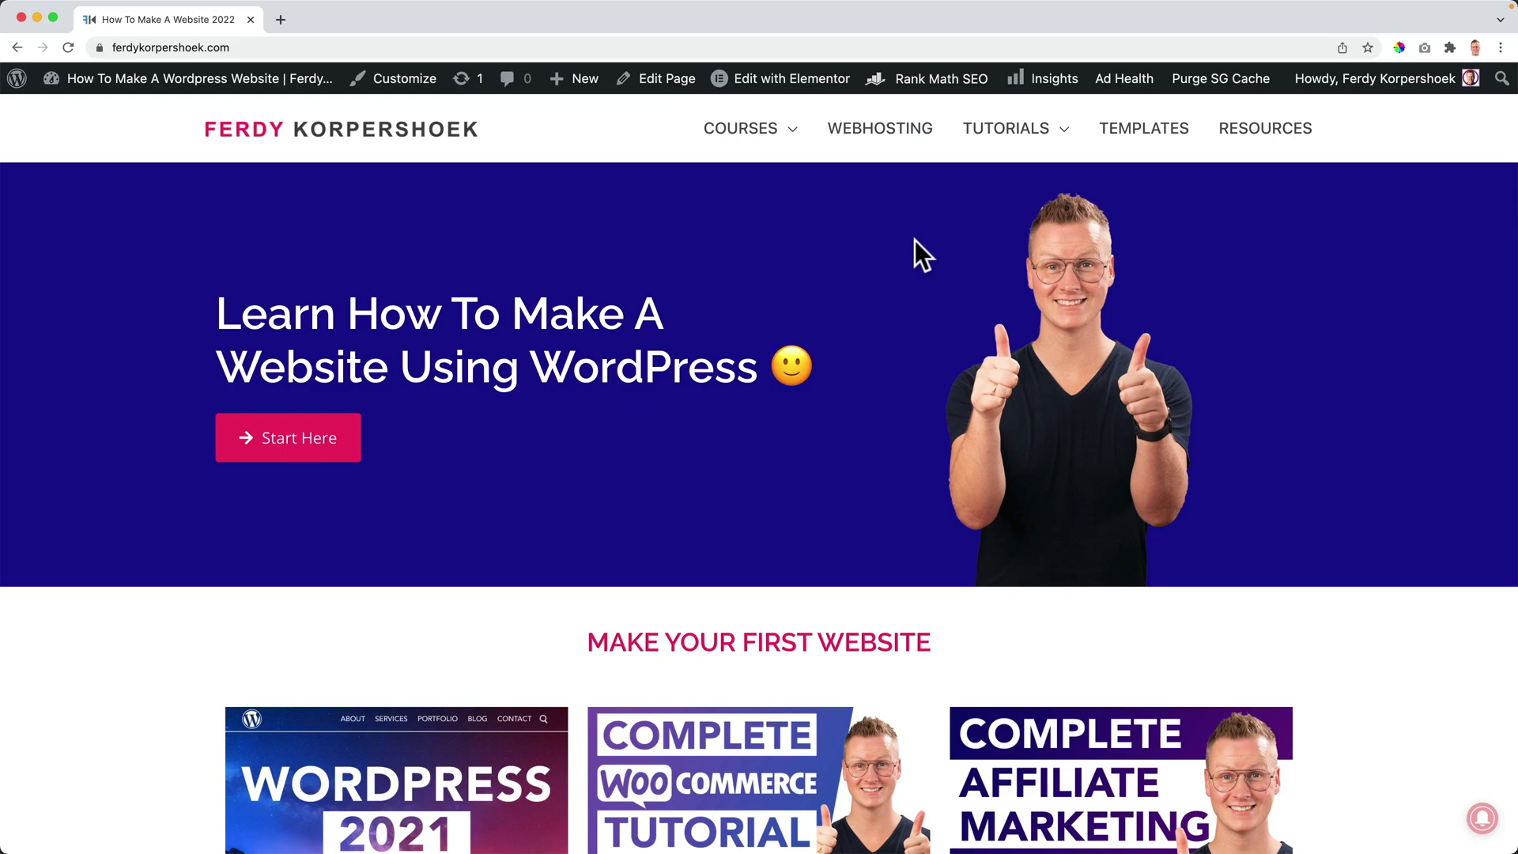
From the original site's dashboard, find 'all in one wp migration' under Add New, then install and activate it.
{"action": "left_click", "coordinate": [158, 82]}
{"action": "scroll", "coordinate": [119, 264], "scroll_direction": "down", "scroll_amount": 1}
{"action": "scroll", "coordinate": [111, 277], "scroll_direction": "down", "scroll_amount": 2}
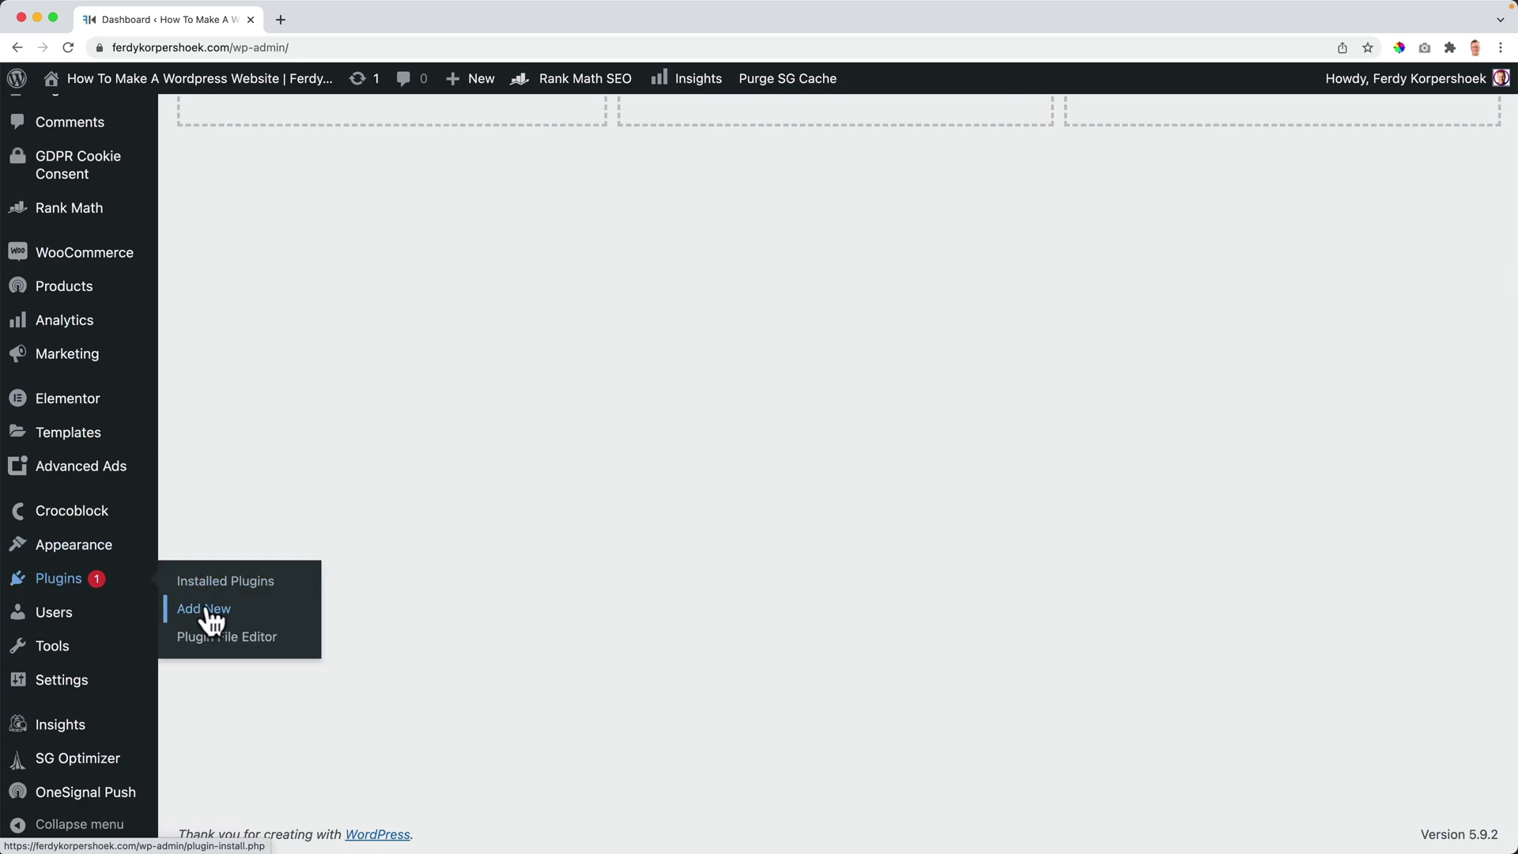
{"action": "left_click", "coordinate": [212, 620]}
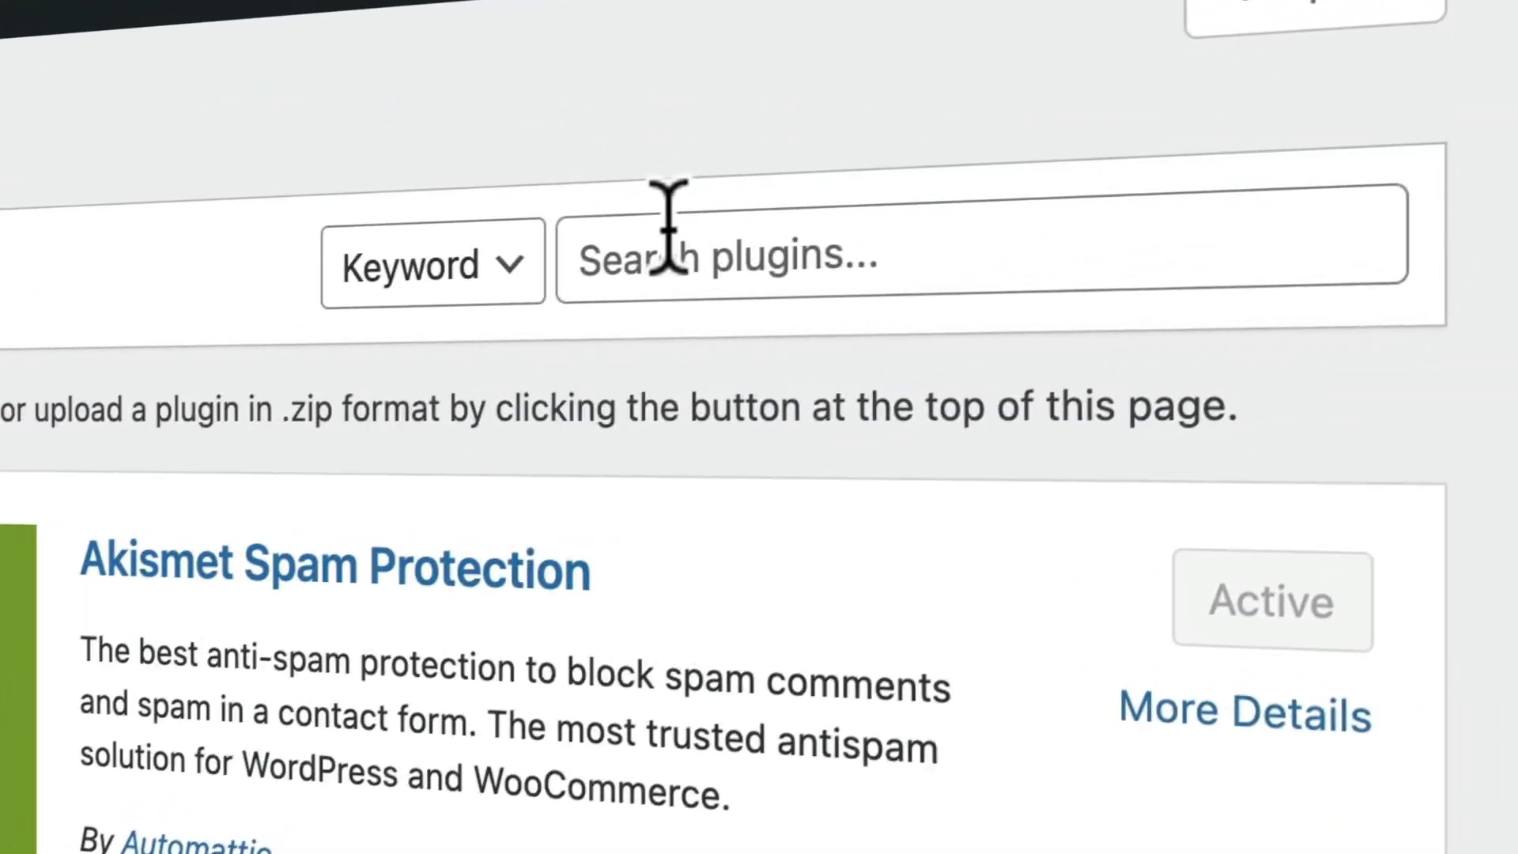
{"action": "left_click", "coordinate": [660, 233]}
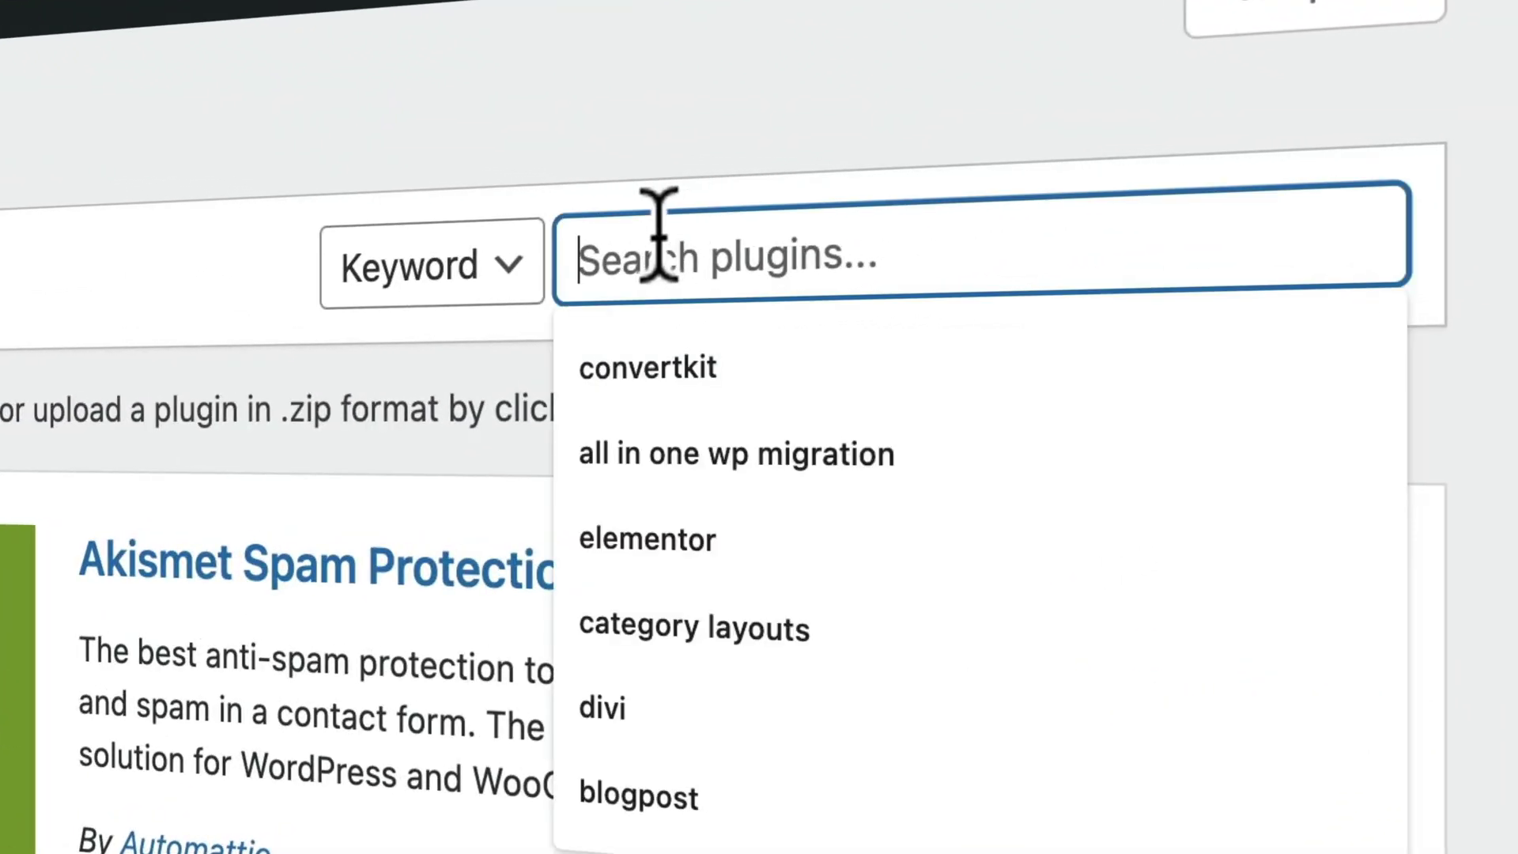
{"action": "type", "text": "all in one wp "}
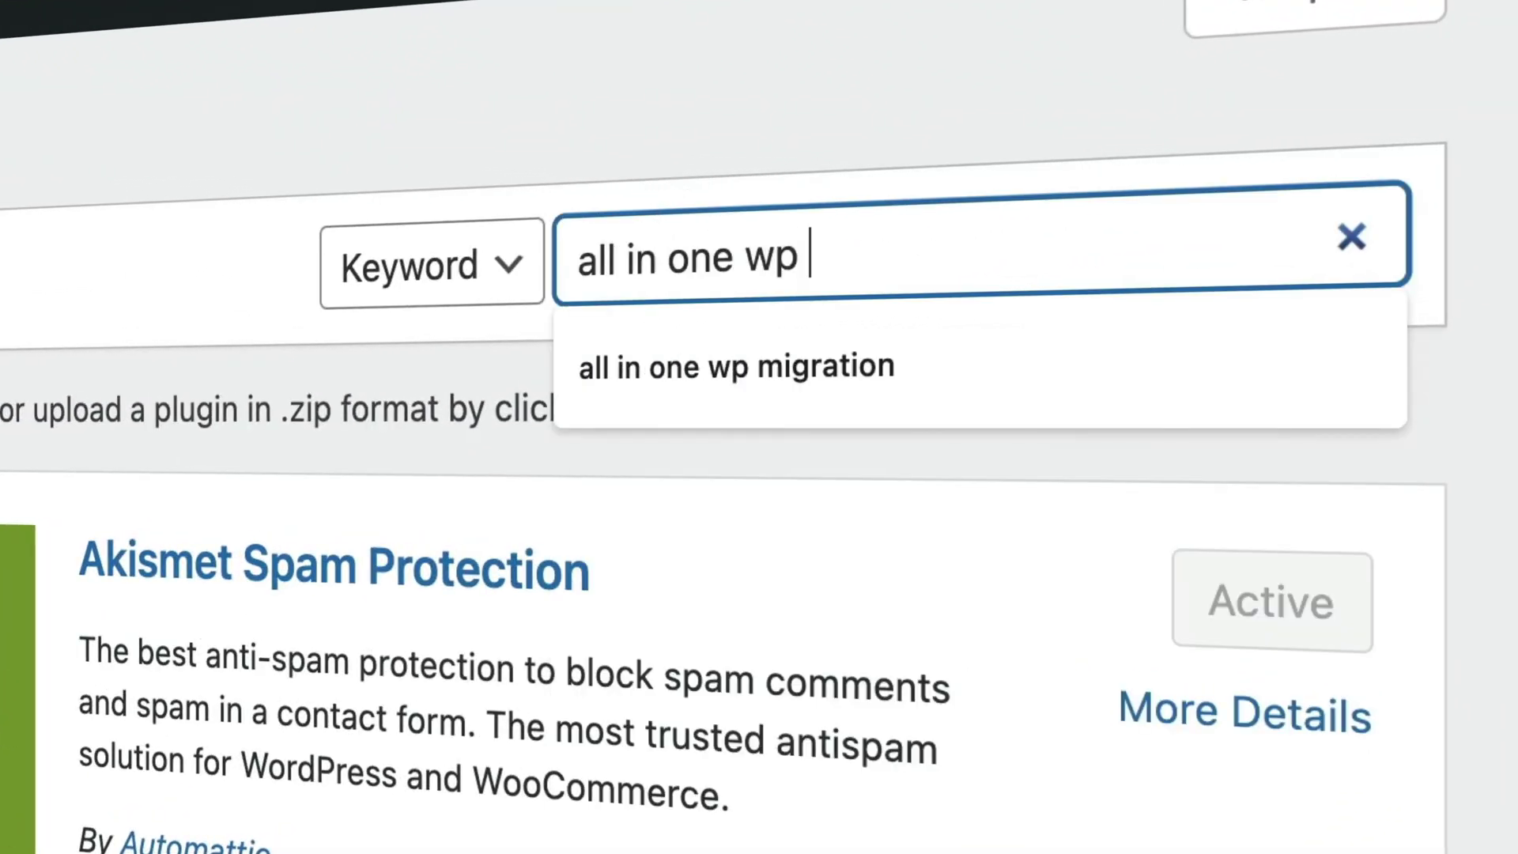
{"action": "type", "text": "migration"}
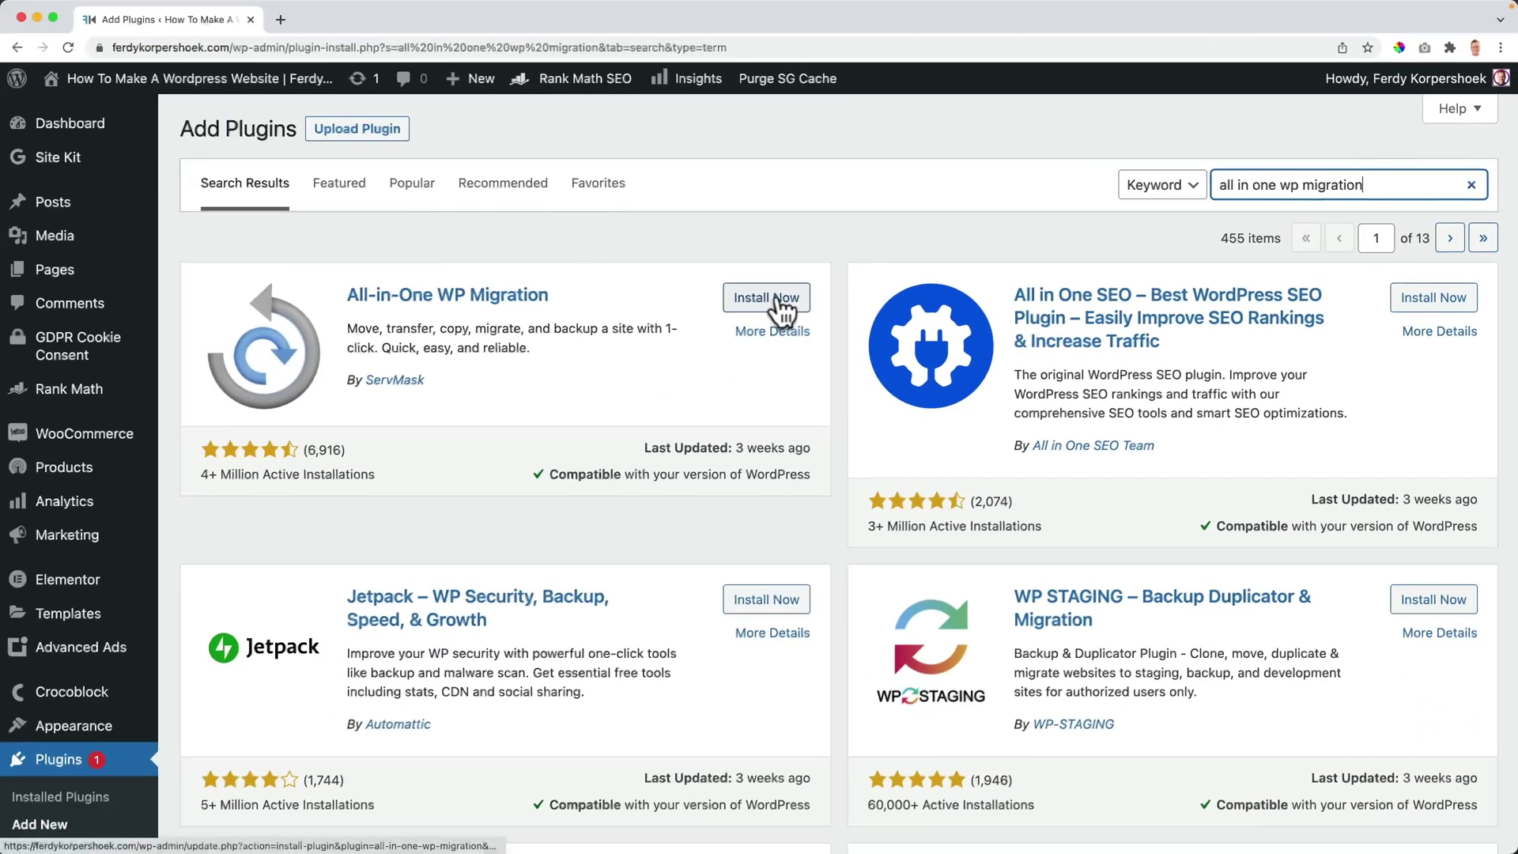
{"action": "left_click", "coordinate": [772, 301]}
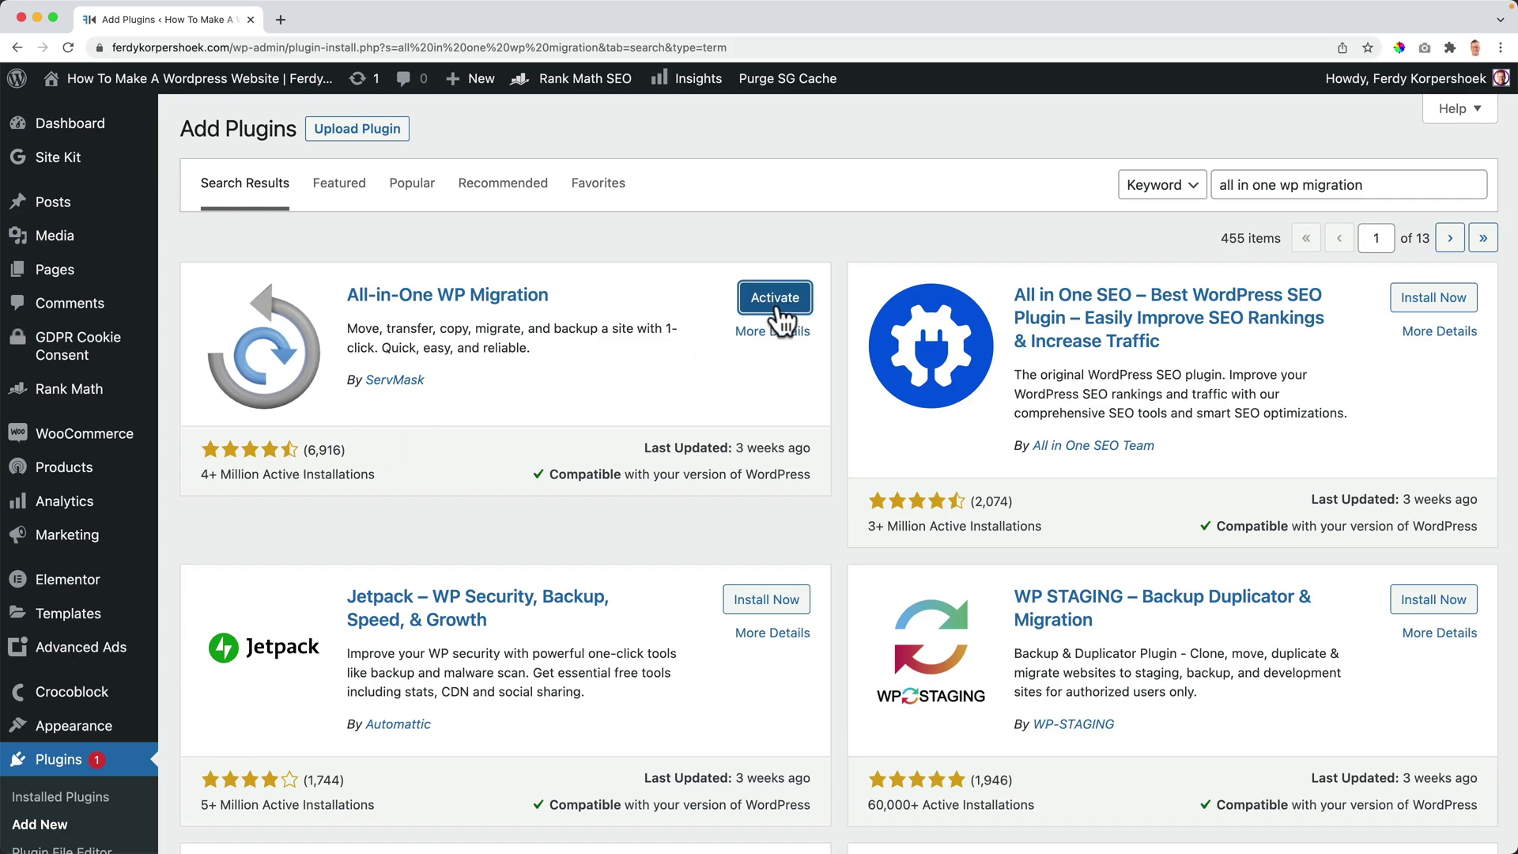
{"action": "left_click", "coordinate": [764, 313]}
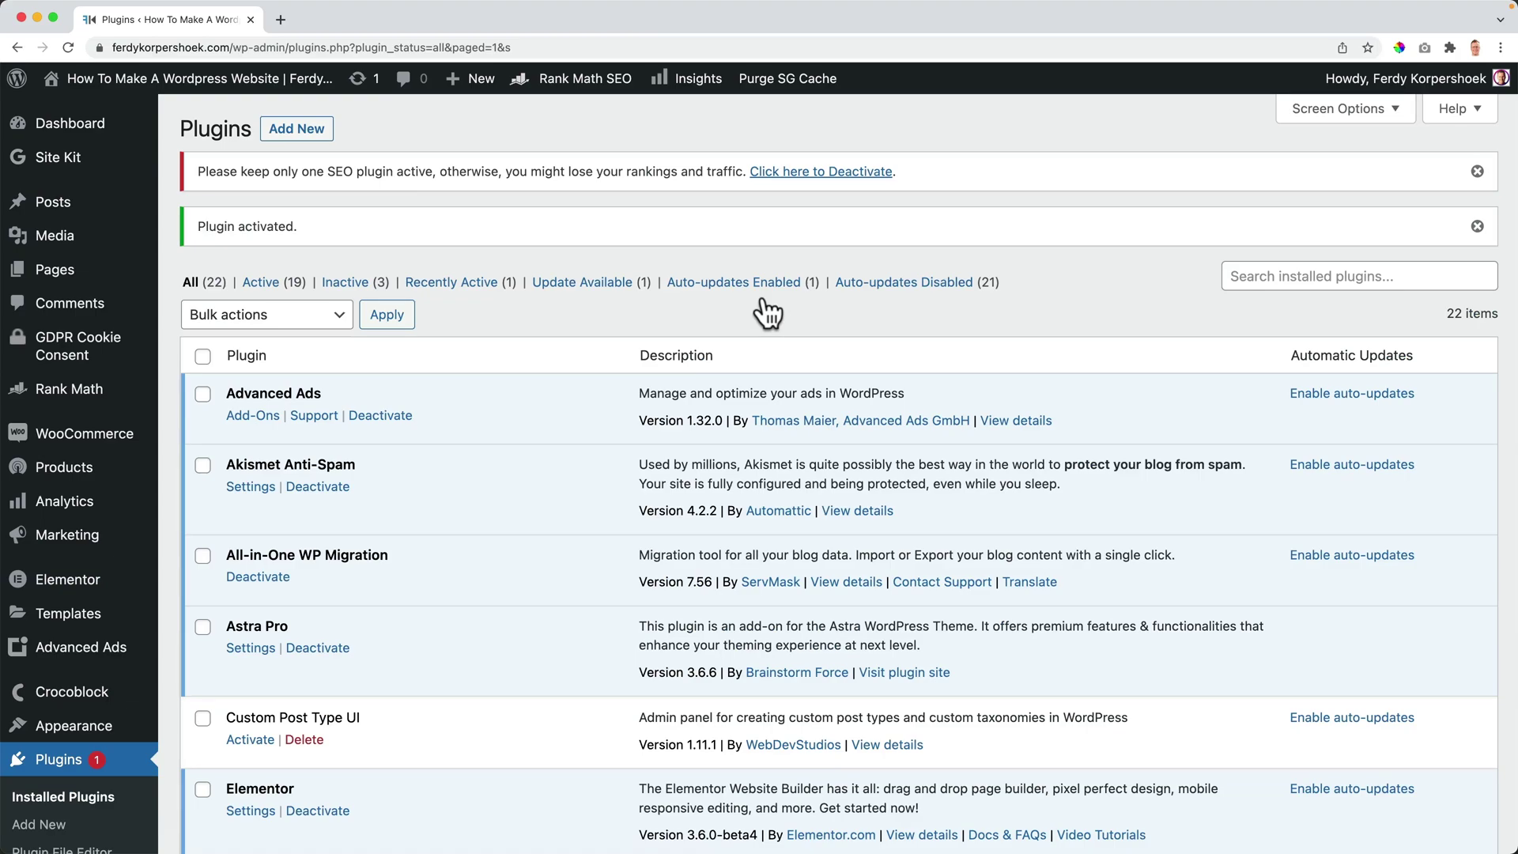
Export the whole original site to a file and download the 12 GB backup.
{"action": "scroll", "coordinate": [47, 443], "scroll_direction": "down", "scroll_amount": 5}
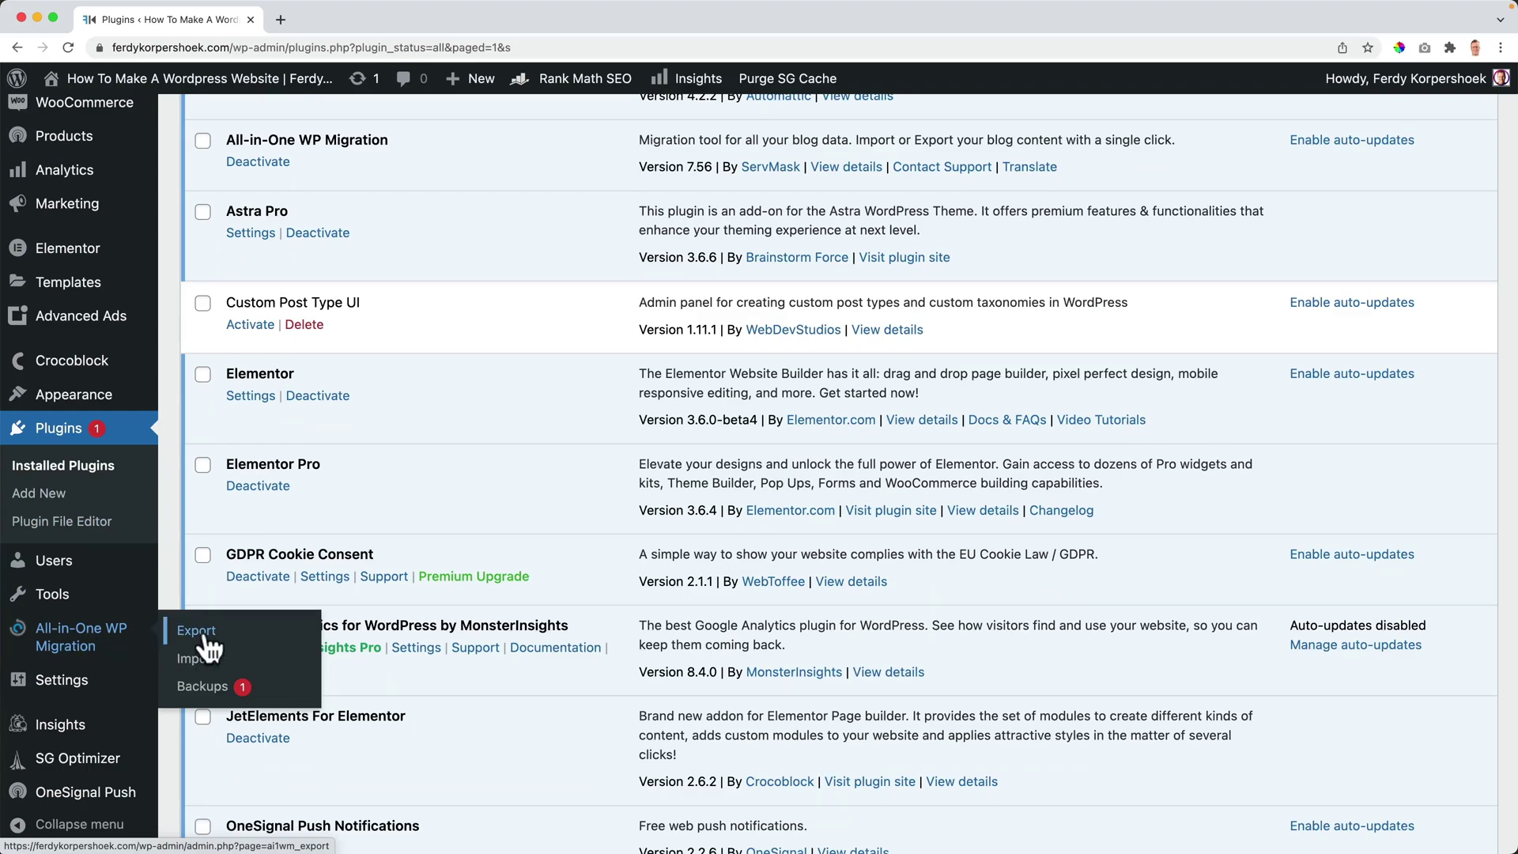
{"action": "left_click", "coordinate": [198, 633]}
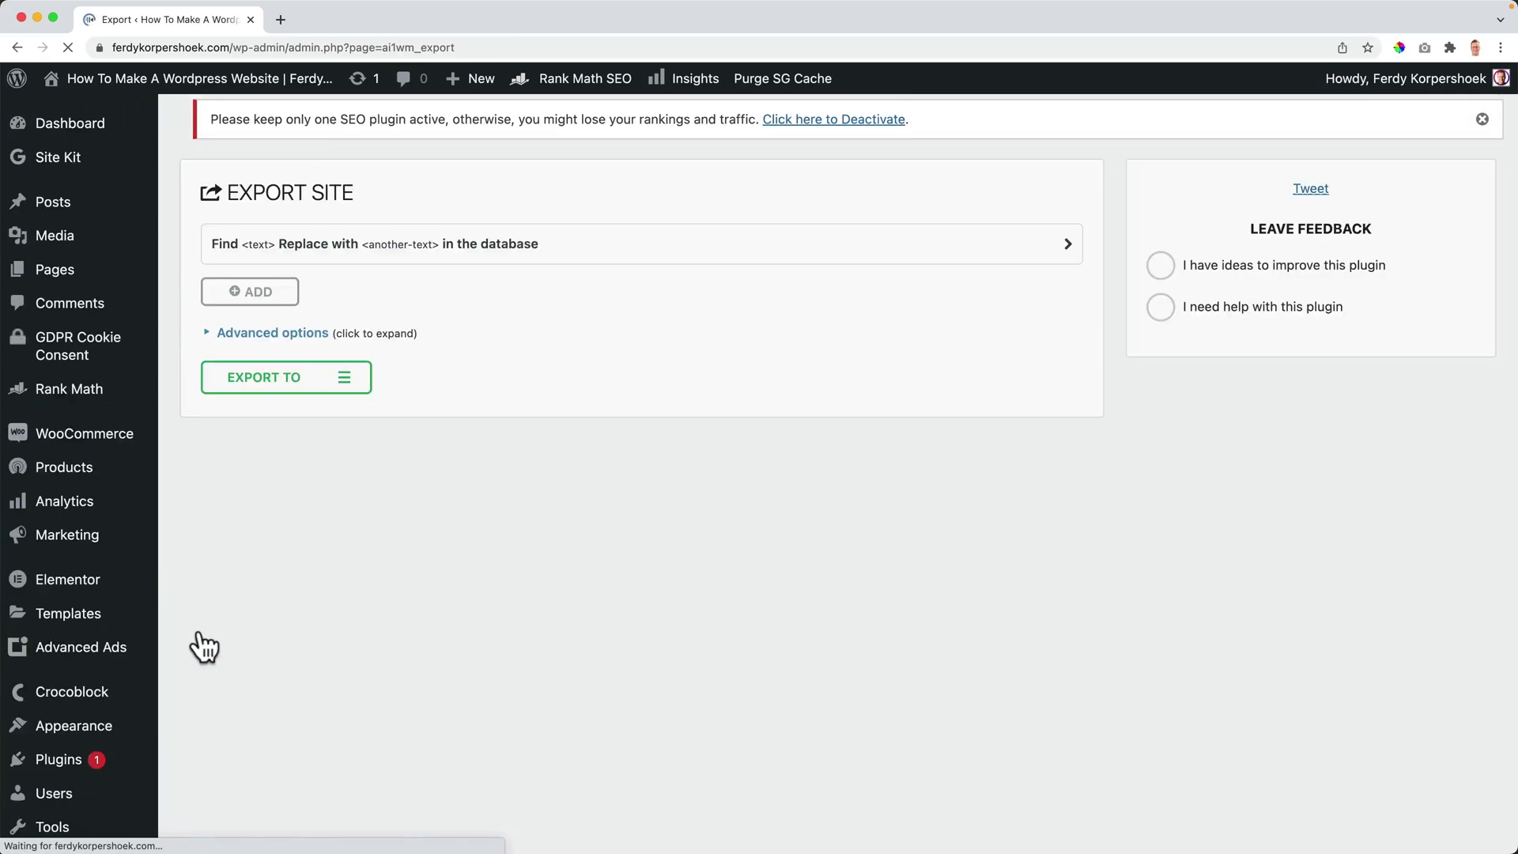
{"action": "left_click", "coordinate": [339, 380]}
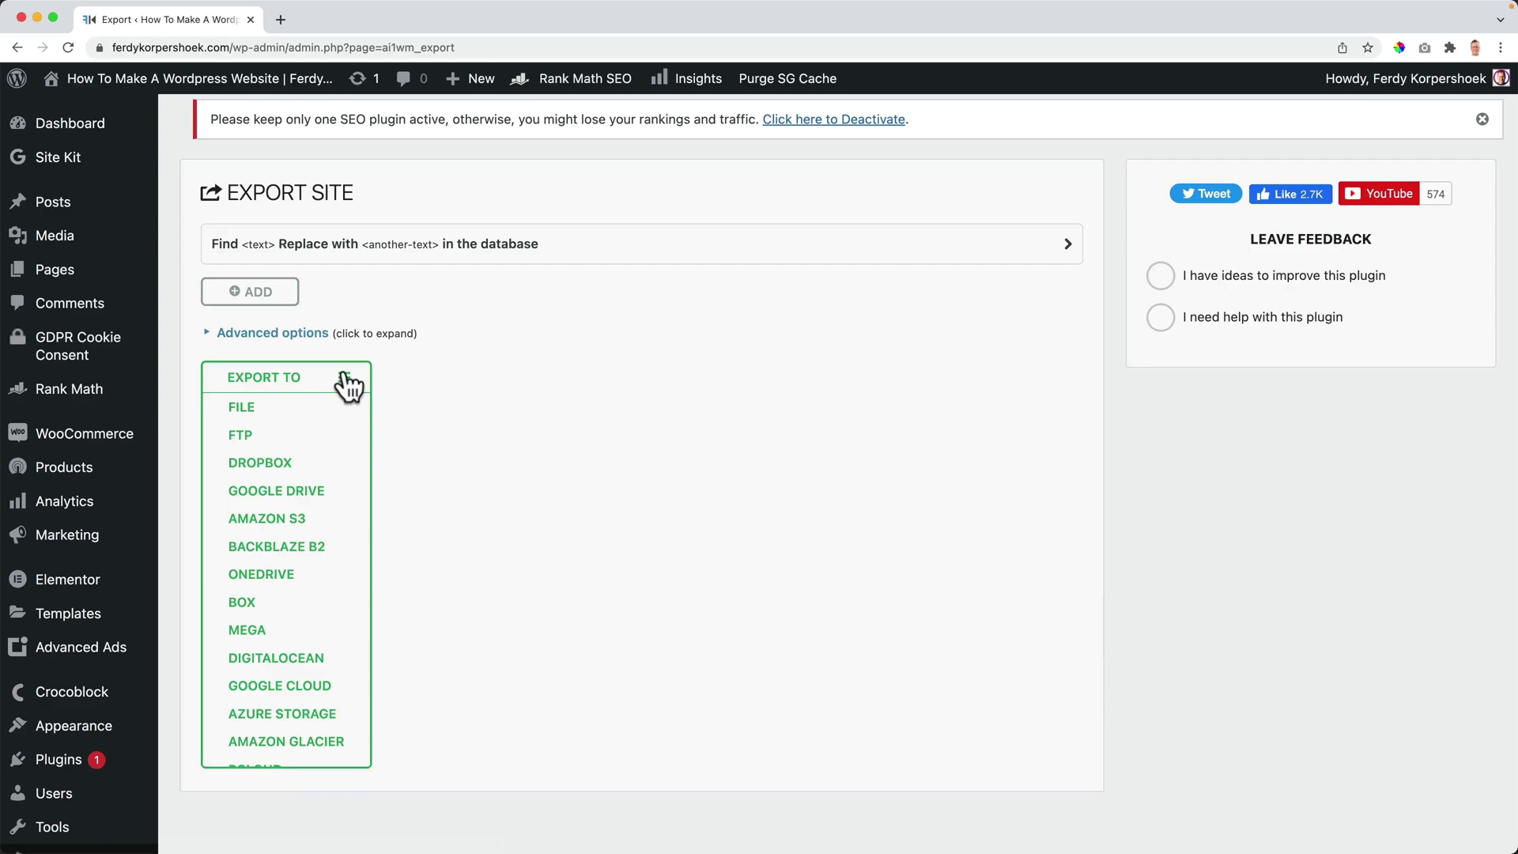
{"action": "left_click", "coordinate": [251, 408]}
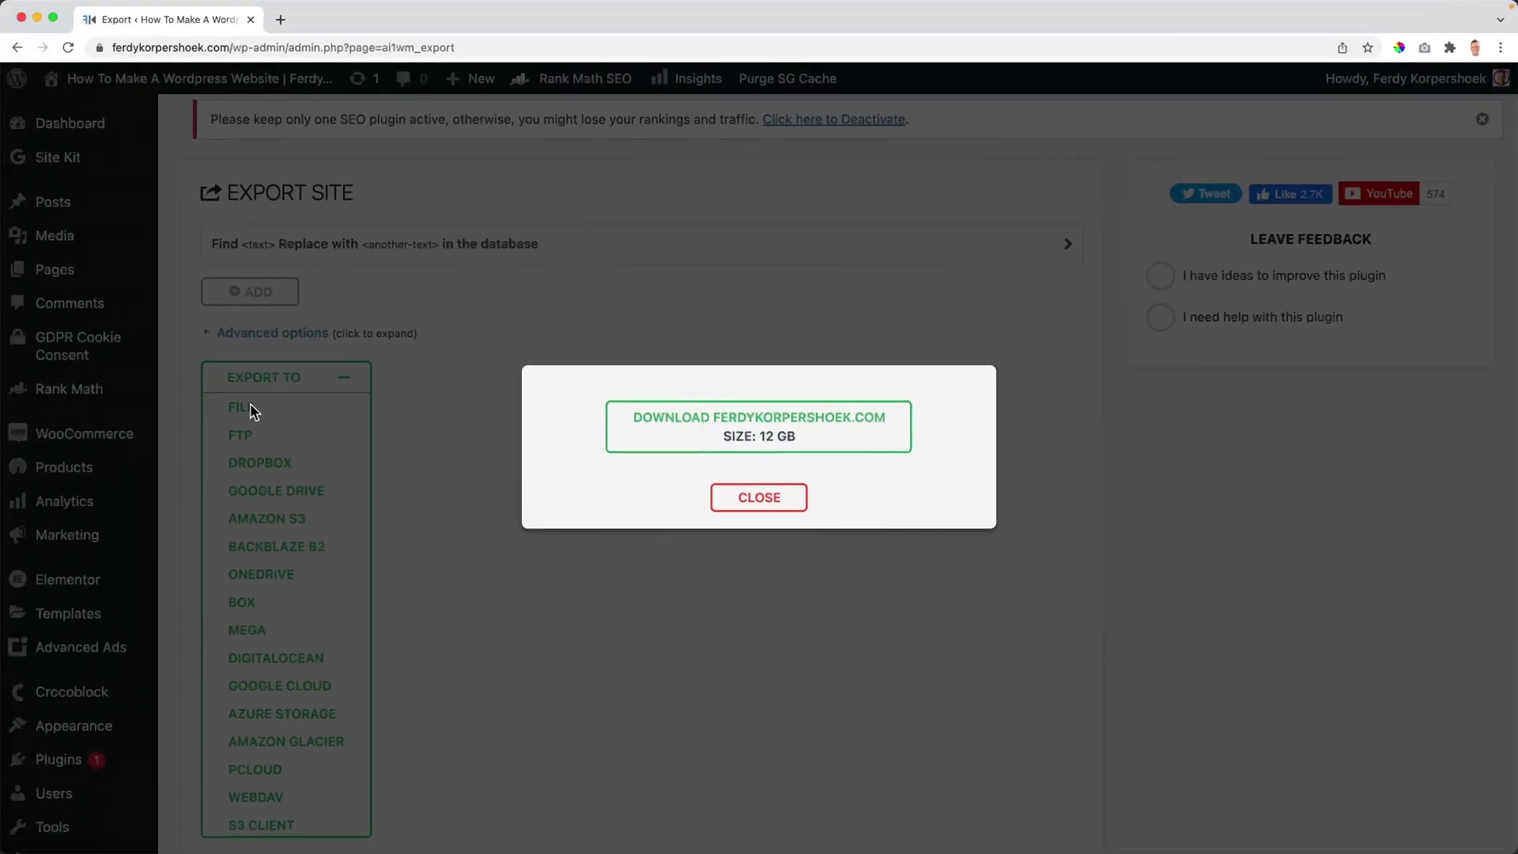
{"action": "left_click", "coordinate": [775, 430]}
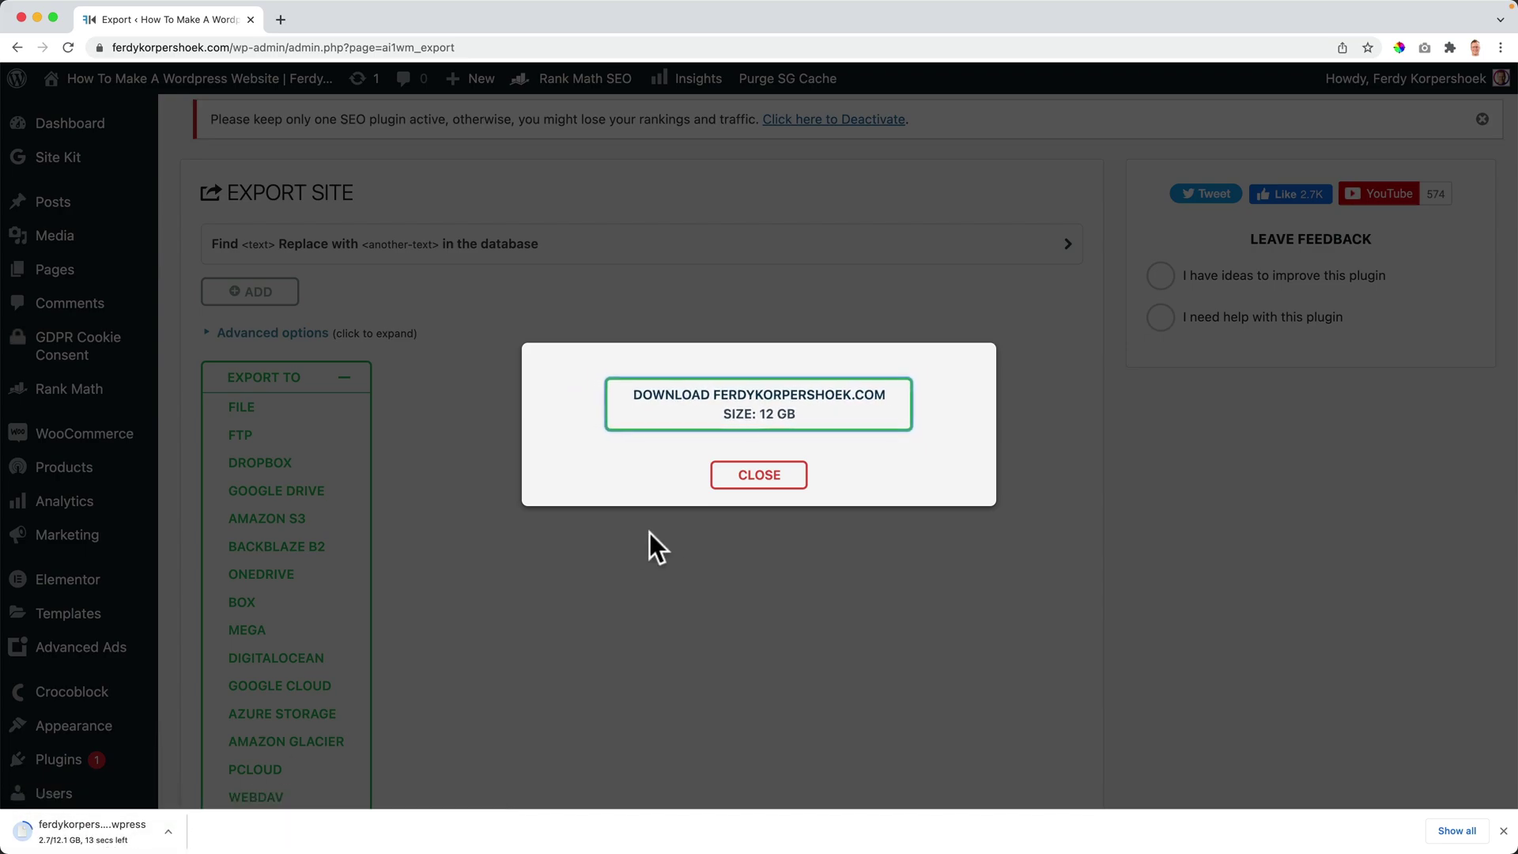
{"action": "left_click", "coordinate": [754, 477]}
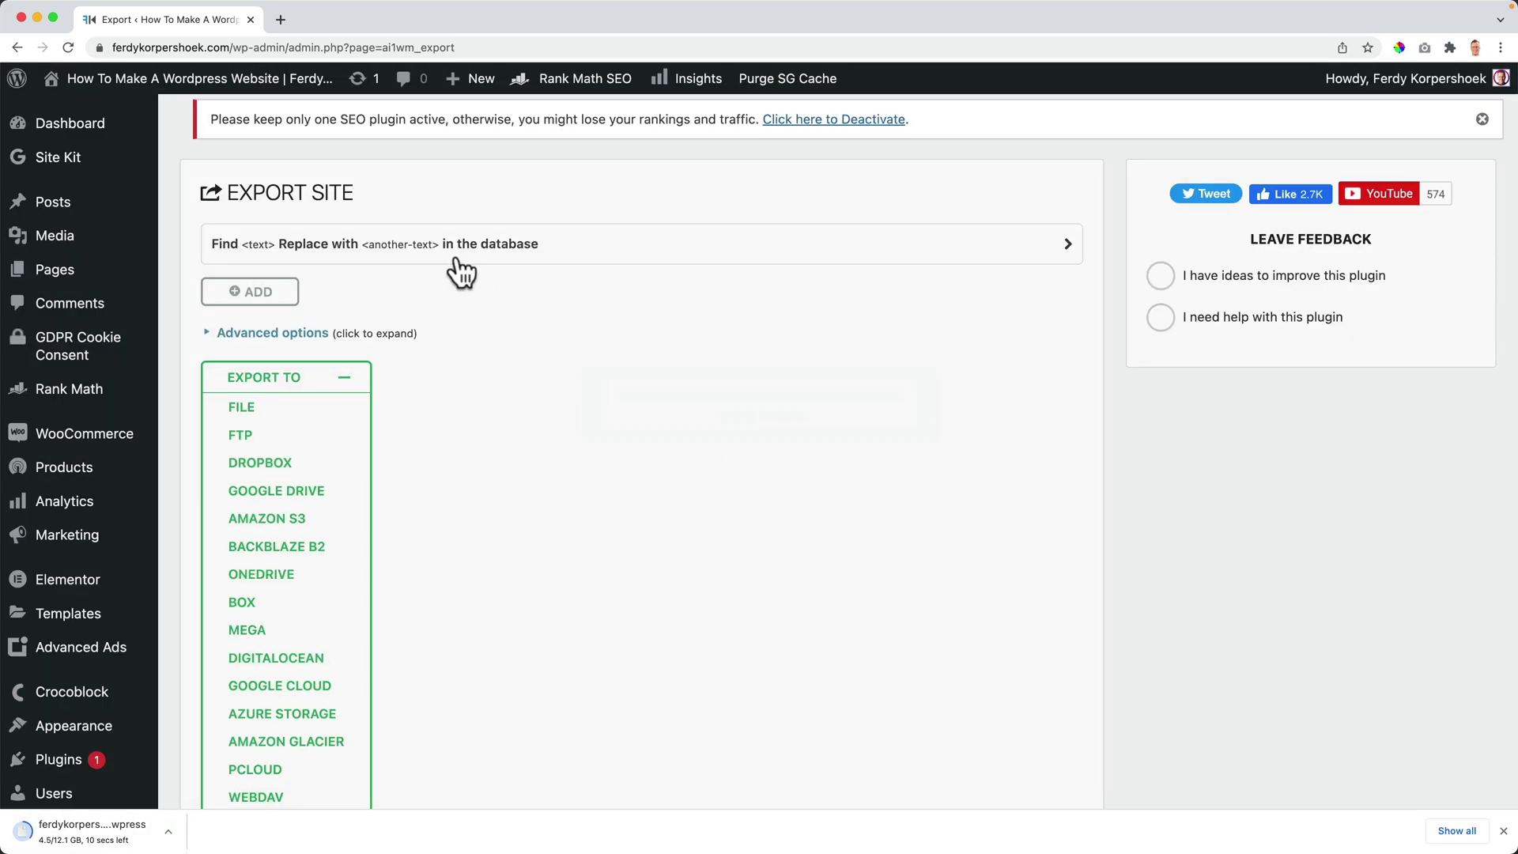
Open the ferdykorpershoek2 site's dashboard in a new tab, then return to the original's Export tab.
{"action": "left_click", "coordinate": [281, 19]}
{"action": "type", "text": "ferd"}
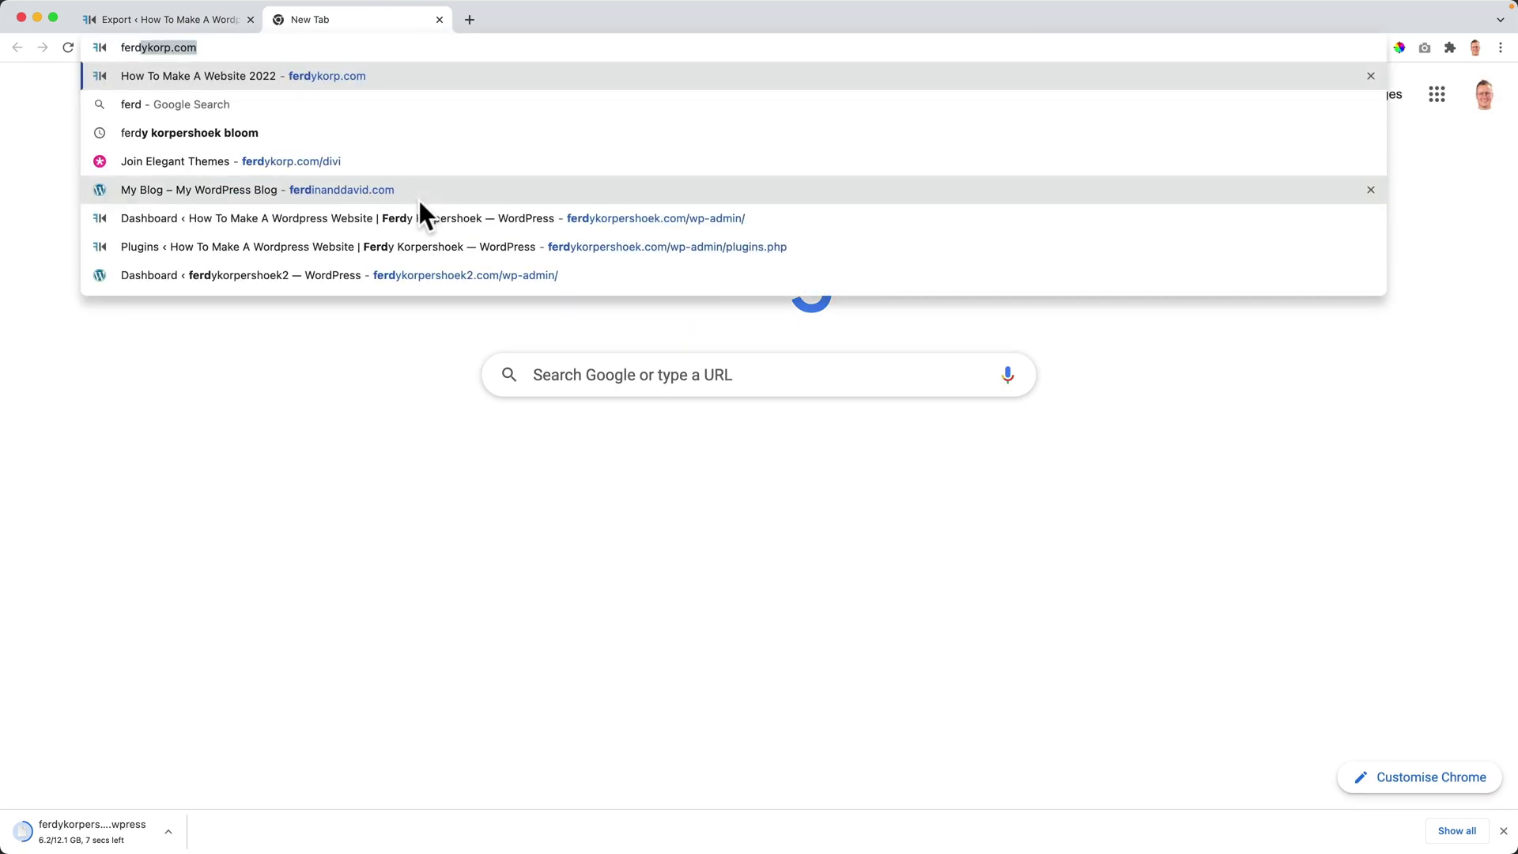
{"action": "type", "text": "ykorpershoek2.com"}
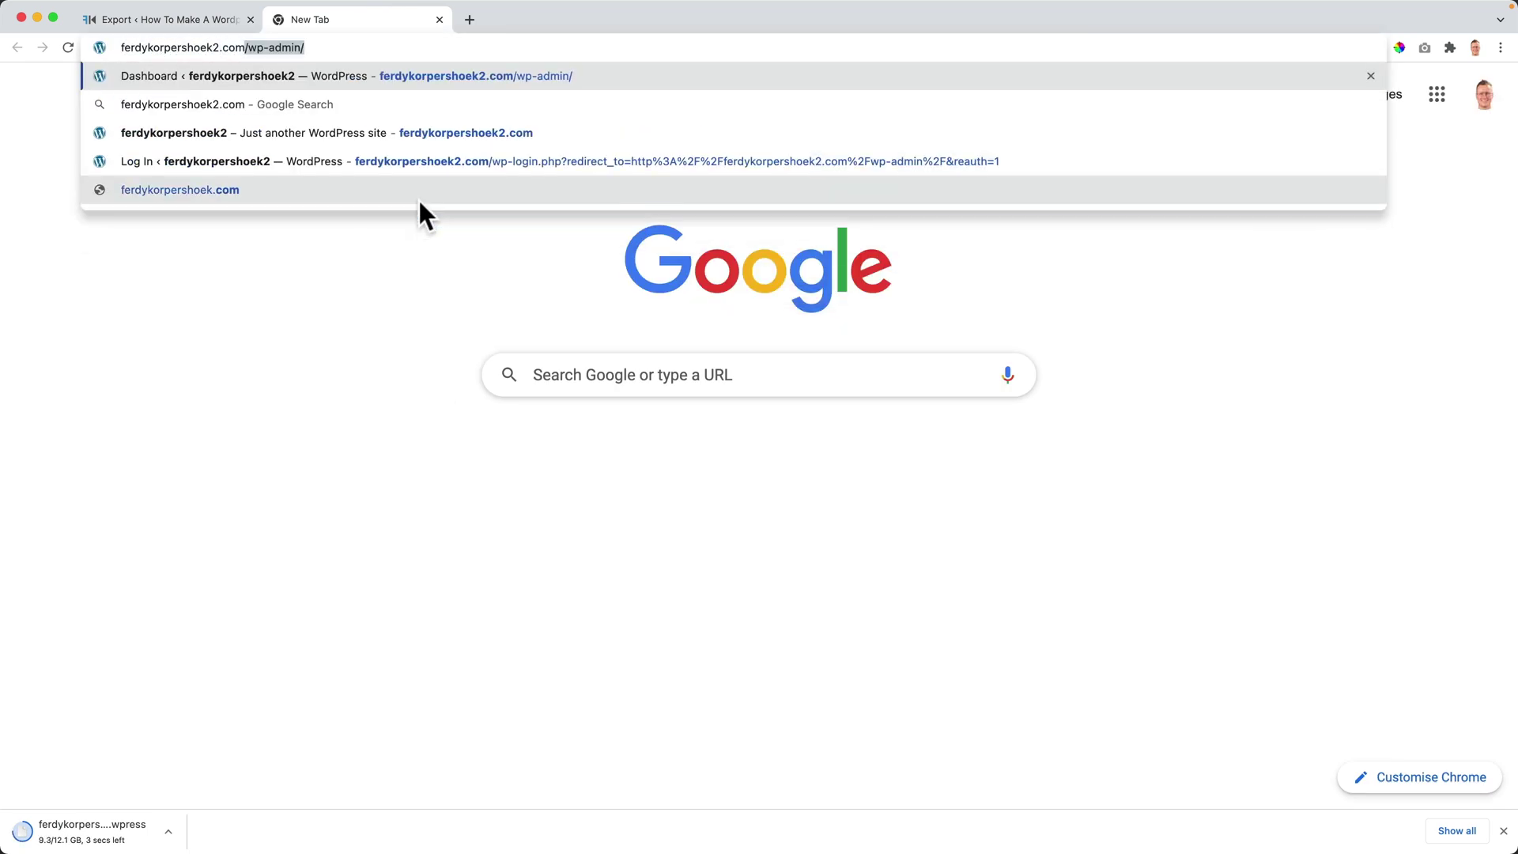
{"action": "left_click", "coordinate": [420, 201]}
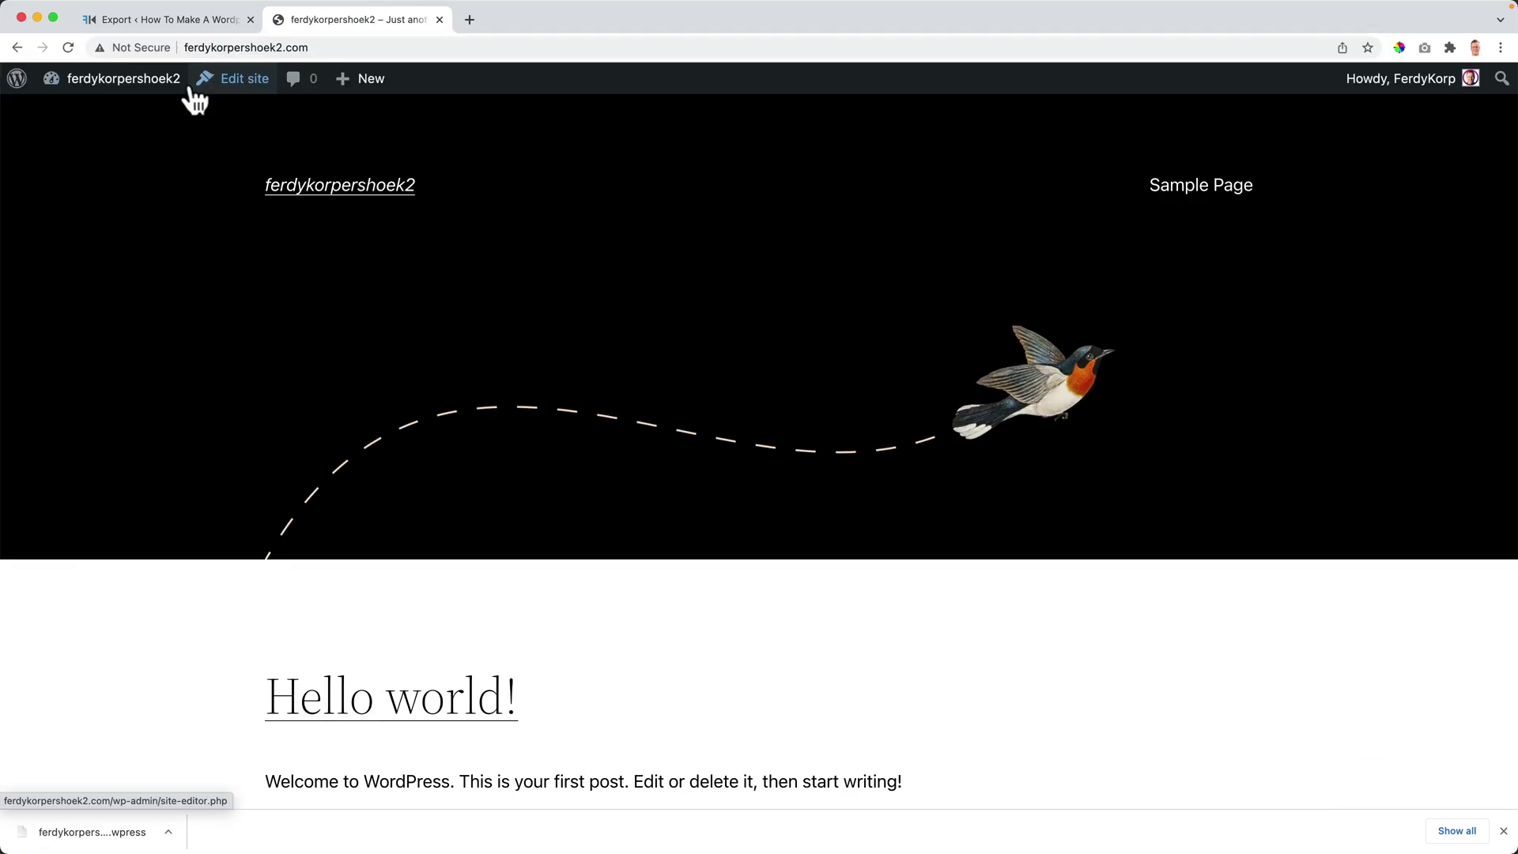
{"action": "scroll", "coordinate": [642, 270], "scroll_direction": "down", "scroll_amount": 4}
{"action": "scroll", "coordinate": [643, 277], "scroll_direction": "up", "scroll_amount": 5}
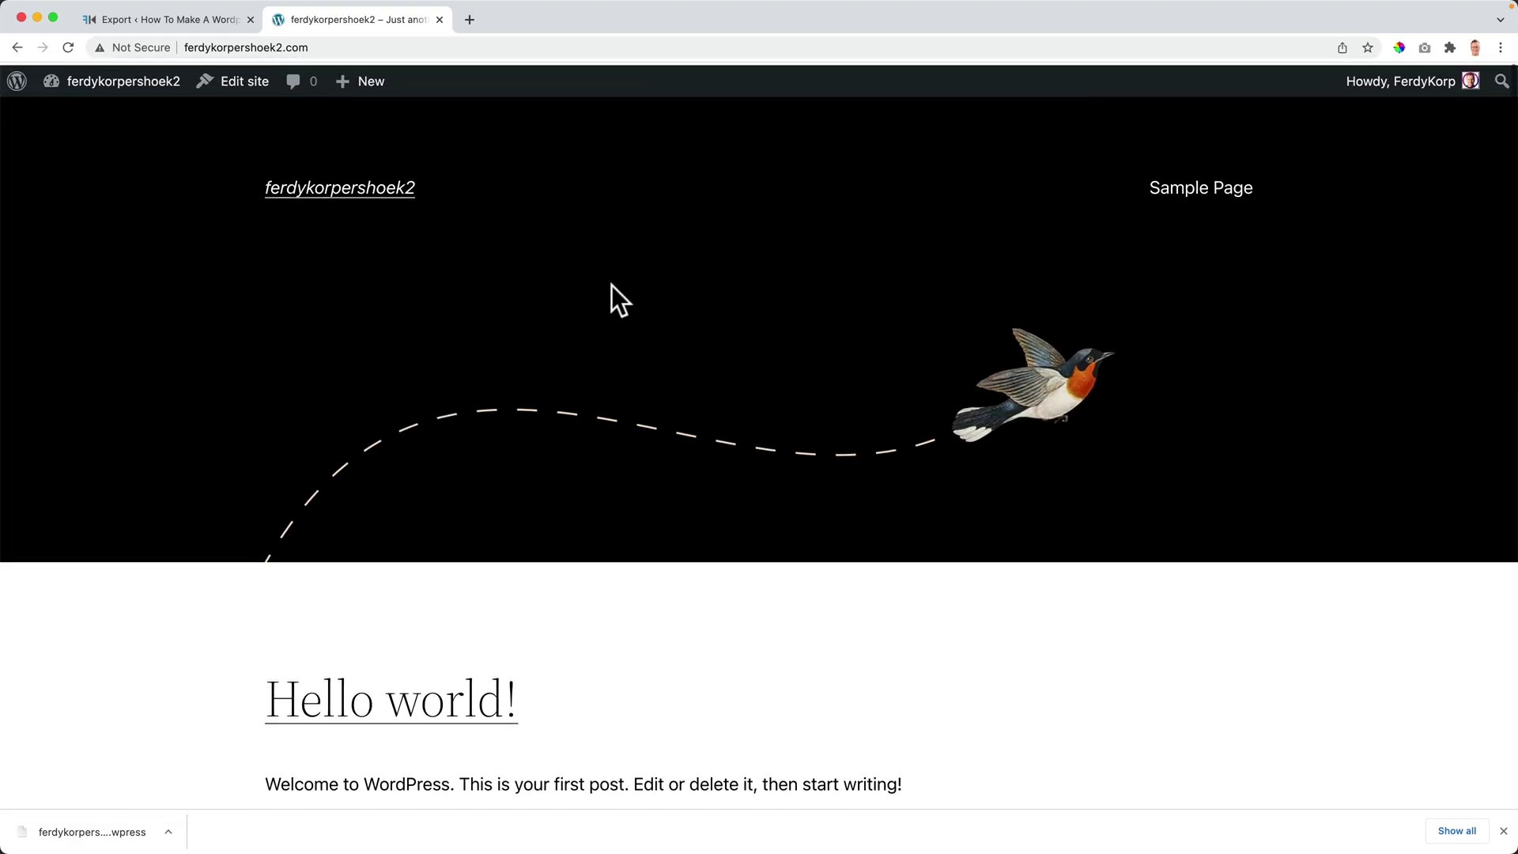
{"action": "left_click", "coordinate": [139, 83]}
{"action": "left_click", "coordinate": [150, 11]}
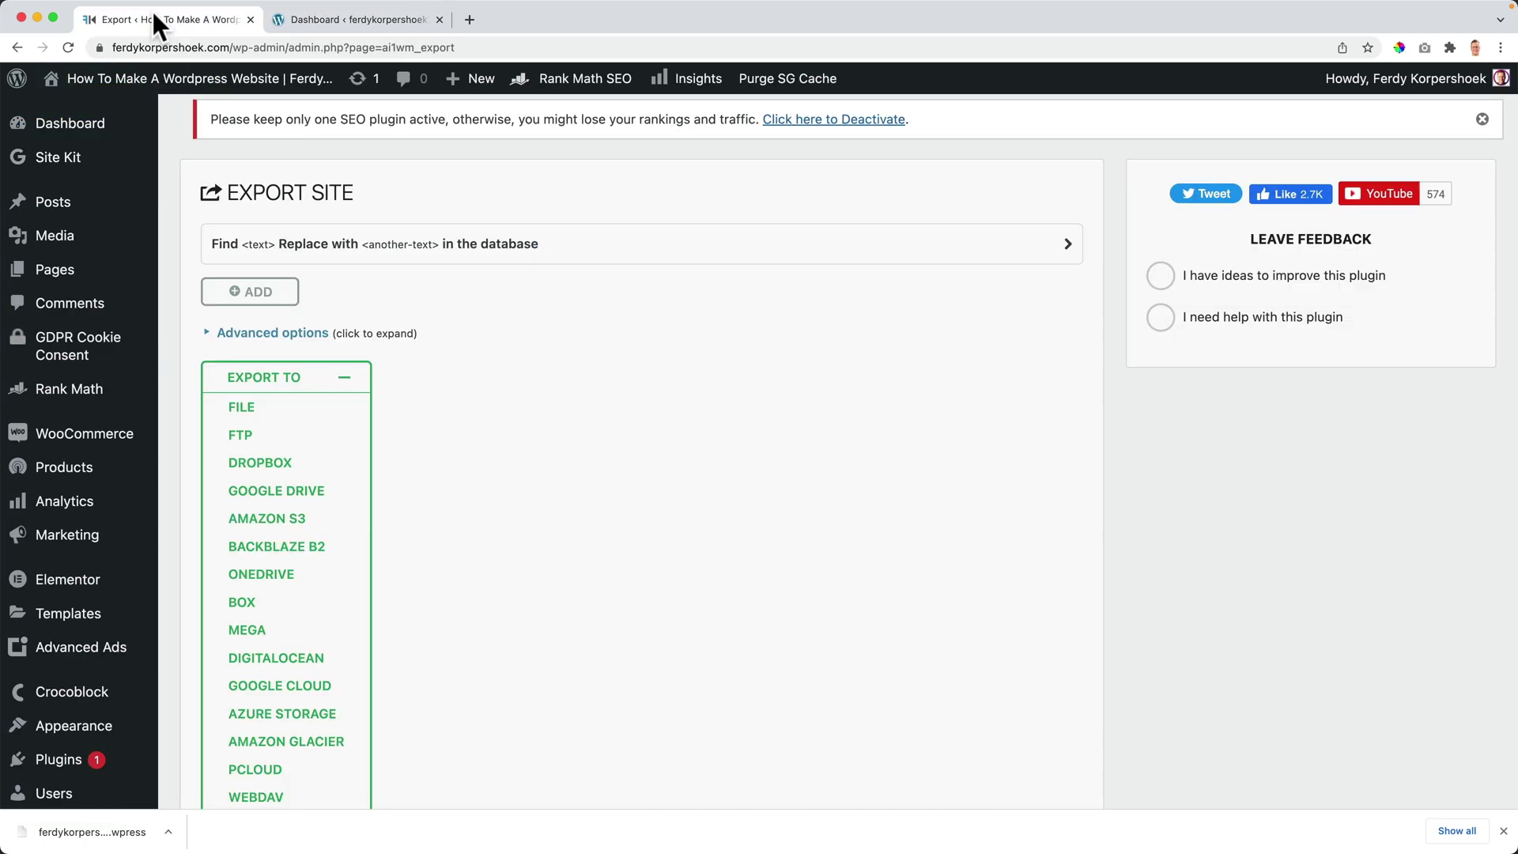
{"action": "left_click", "coordinate": [339, 15]}
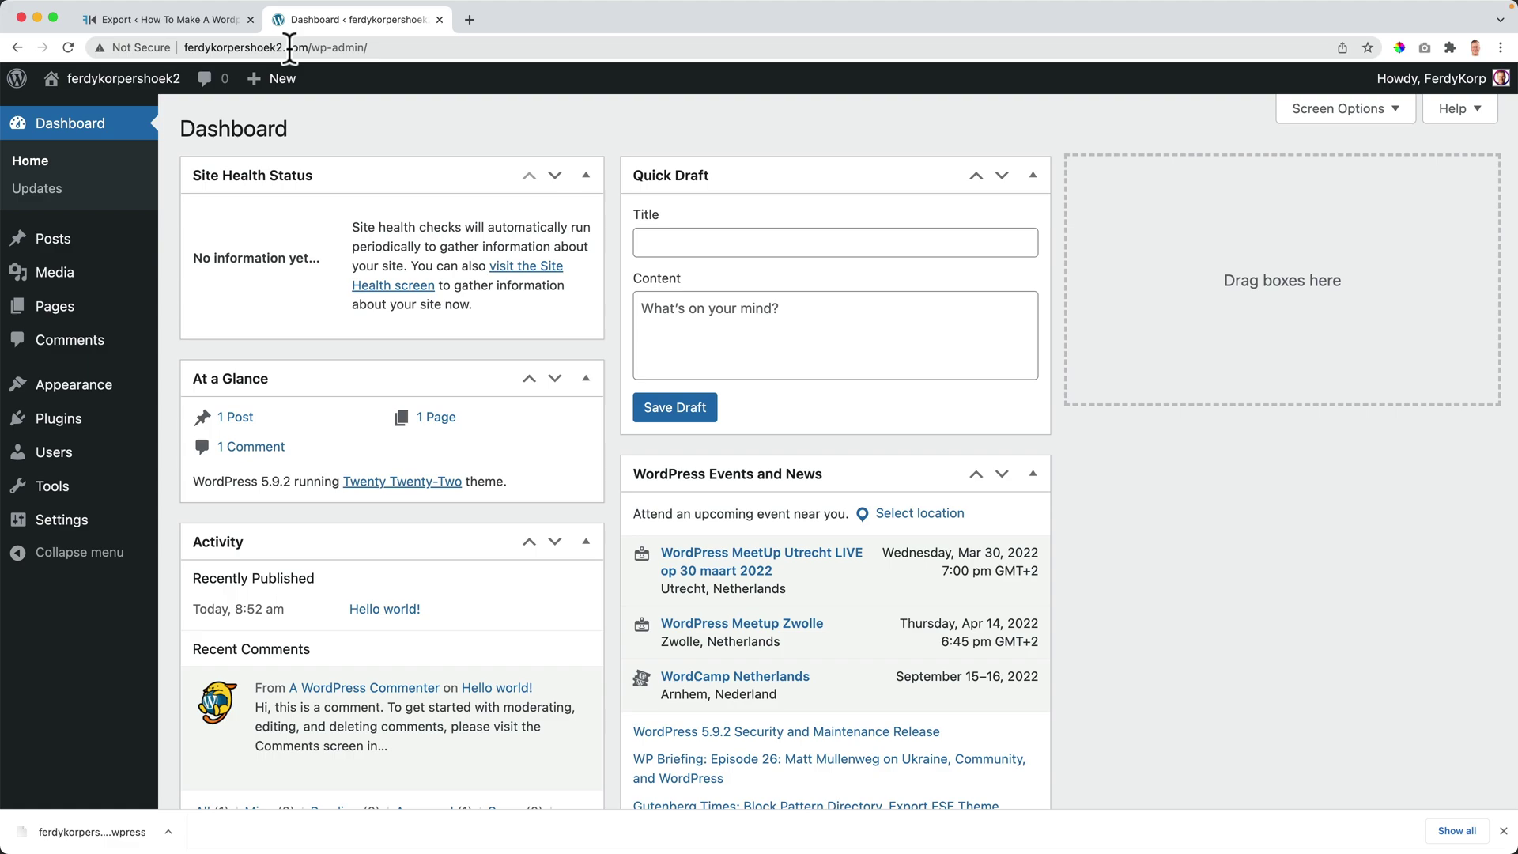
{"action": "left_click", "coordinate": [165, 19]}
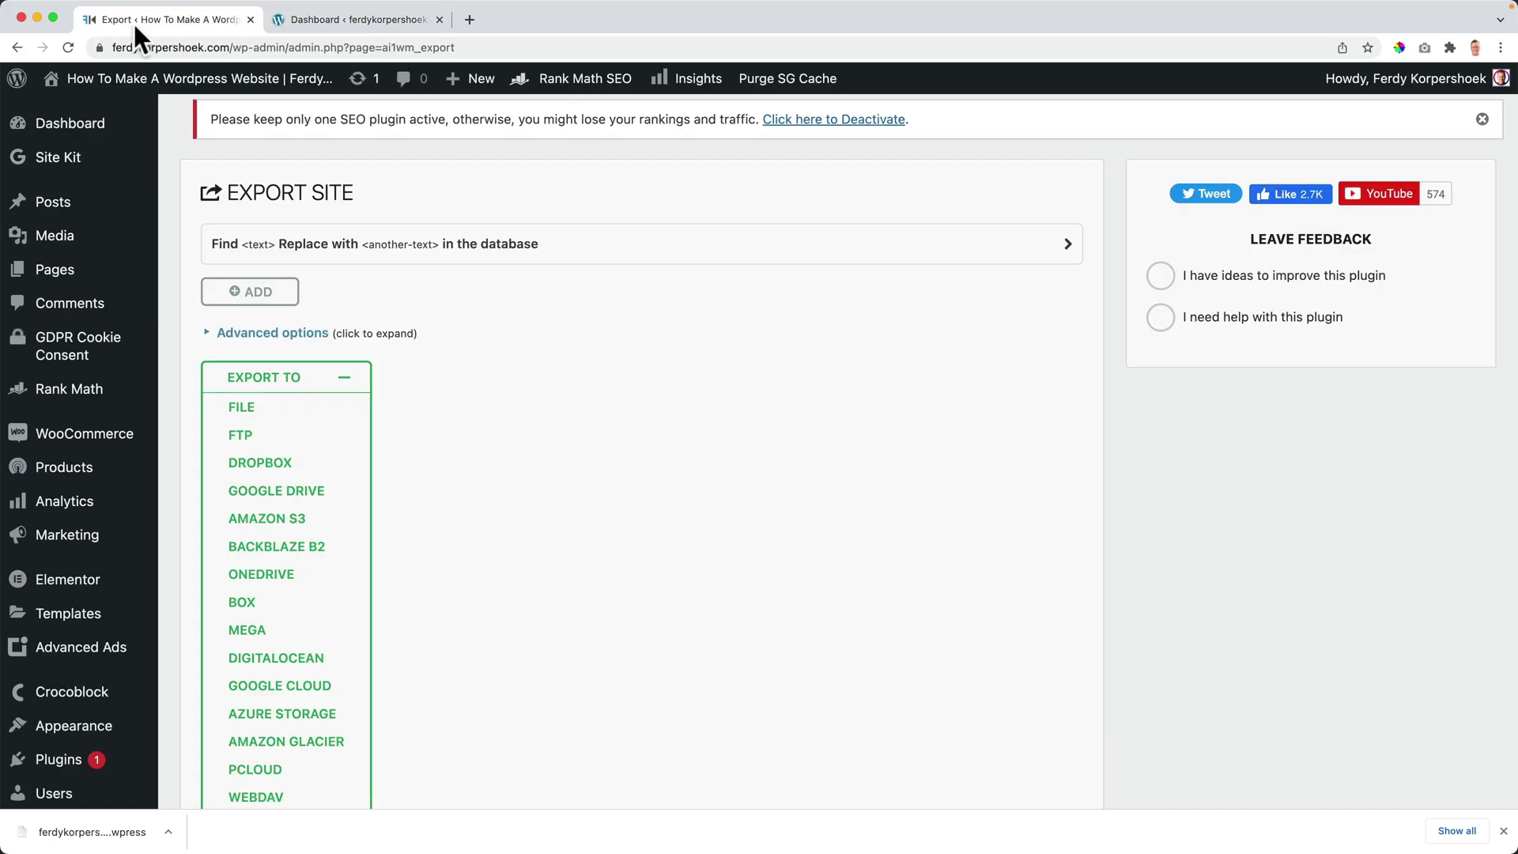
Permanently delete the Hello world! sample post on the new site.
{"action": "left_click", "coordinate": [327, 21]}
{"action": "left_click", "coordinate": [54, 237]}
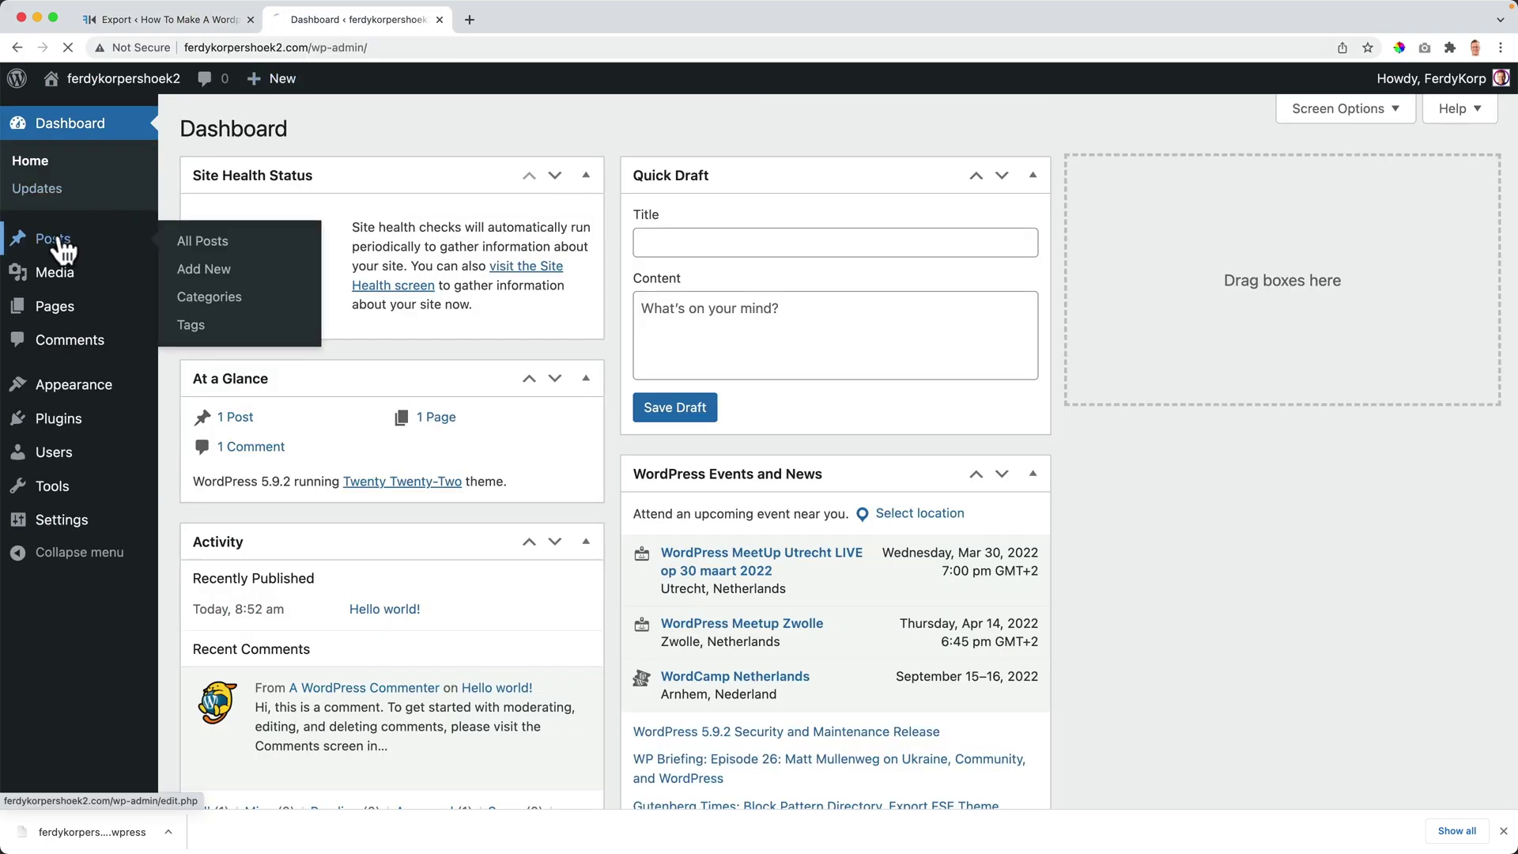
{"action": "left_click", "coordinate": [199, 242]}
{"action": "left_click", "coordinate": [241, 200]}
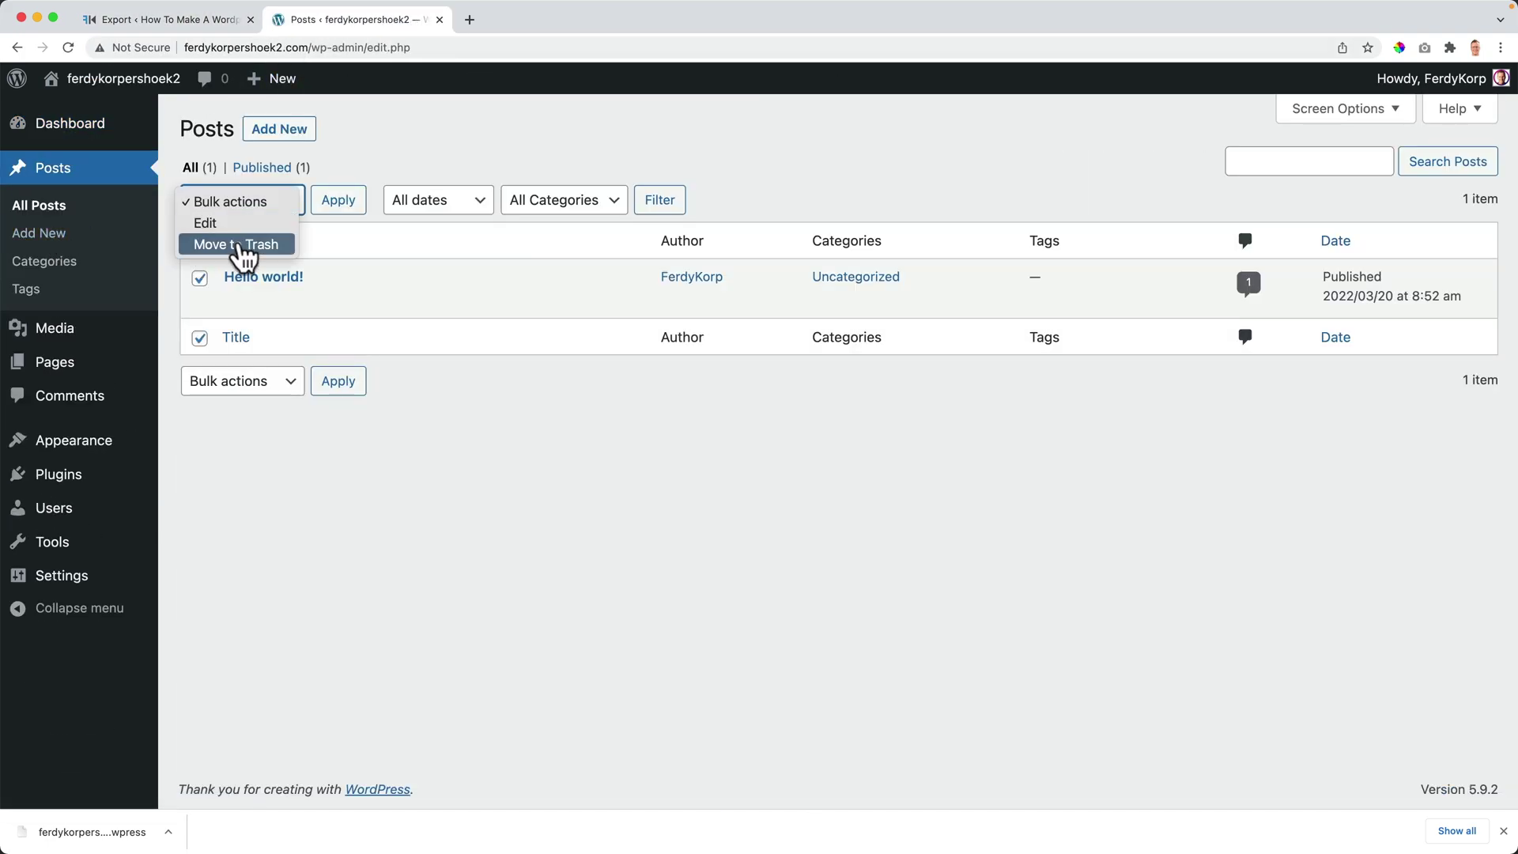
{"action": "left_click", "coordinate": [237, 244]}
{"action": "left_click", "coordinate": [338, 202]}
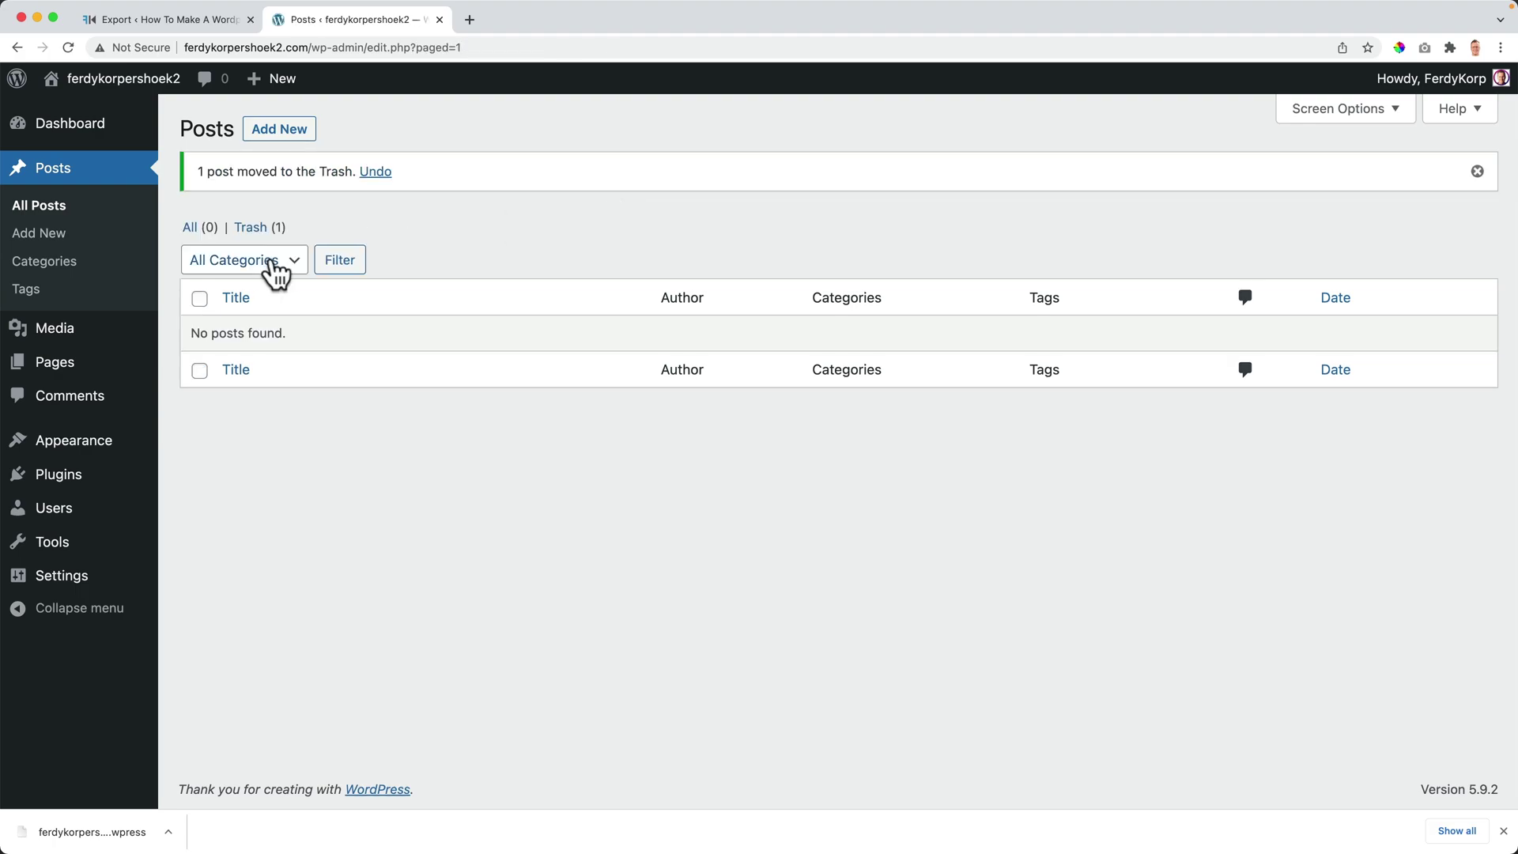
{"action": "left_click", "coordinate": [261, 228]}
{"action": "left_click", "coordinate": [775, 204]}
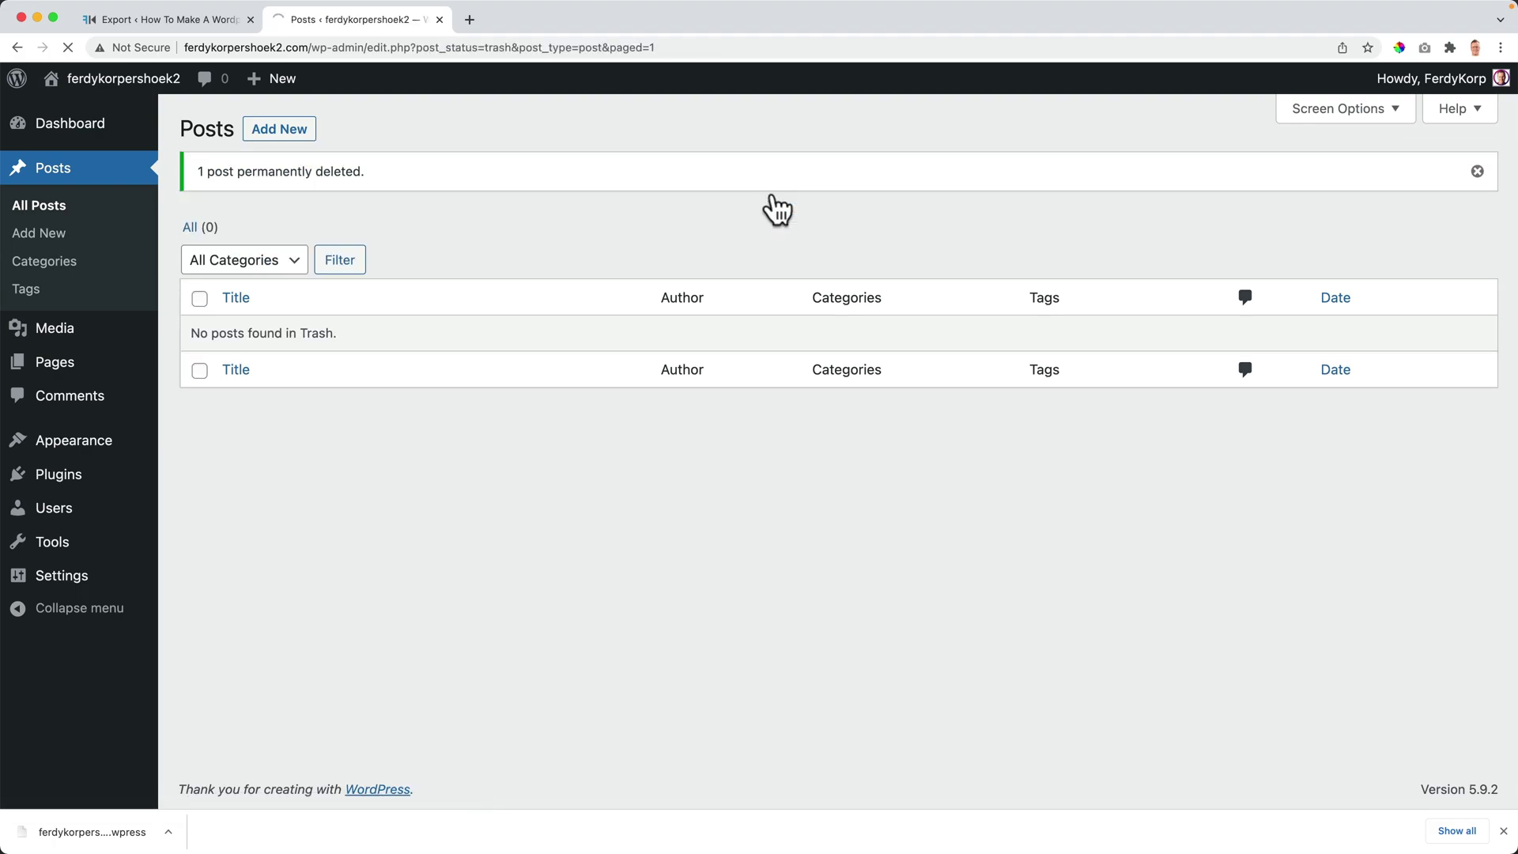
Bulk-trash both pages and permanently delete them from the trash.
{"action": "left_click", "coordinate": [67, 362]}
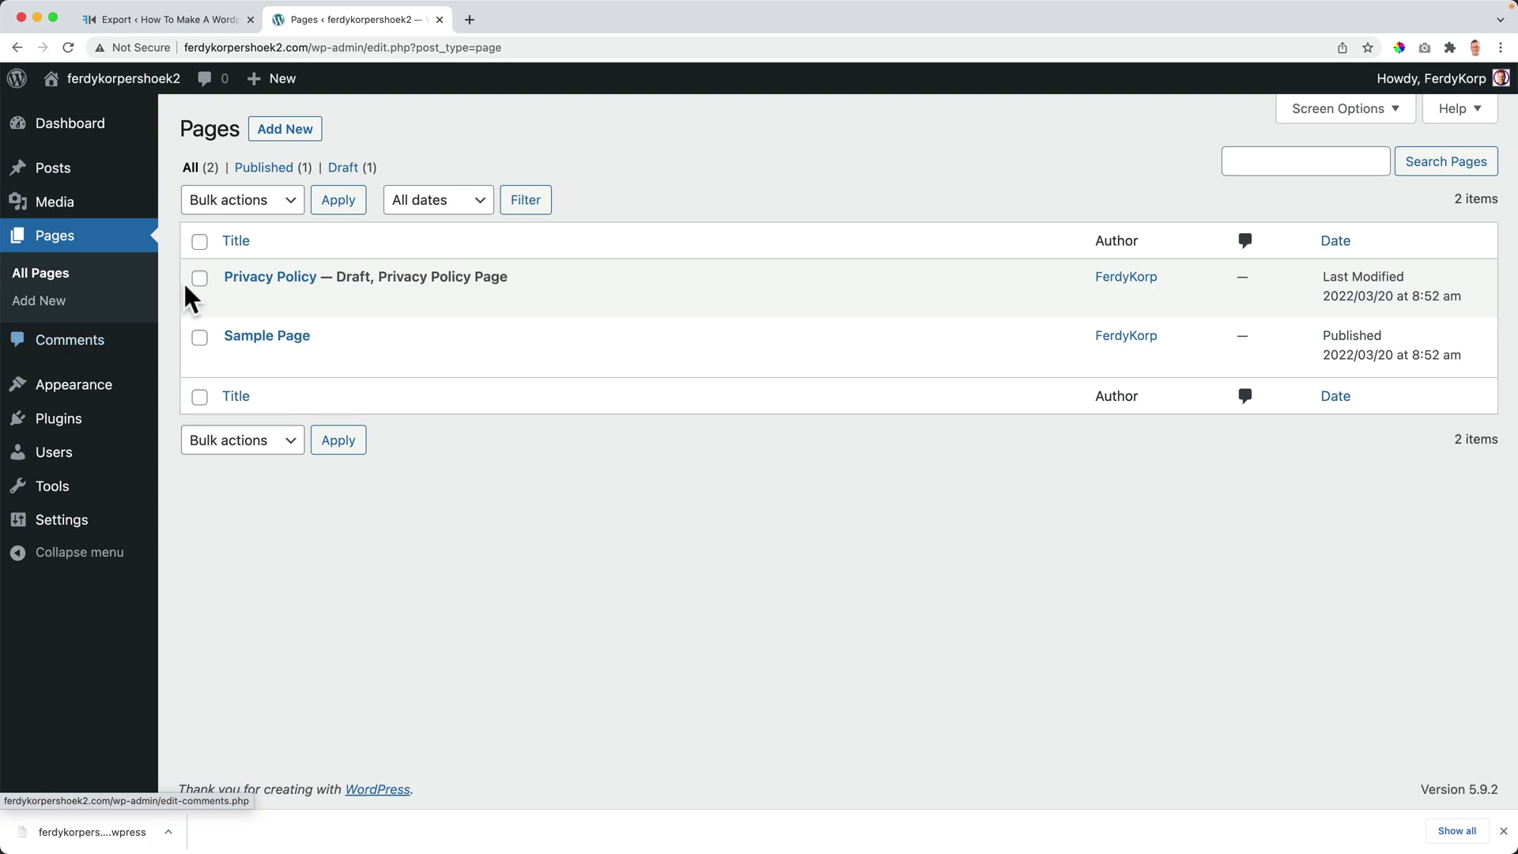
{"action": "left_click", "coordinate": [199, 241]}
{"action": "left_click", "coordinate": [223, 202]}
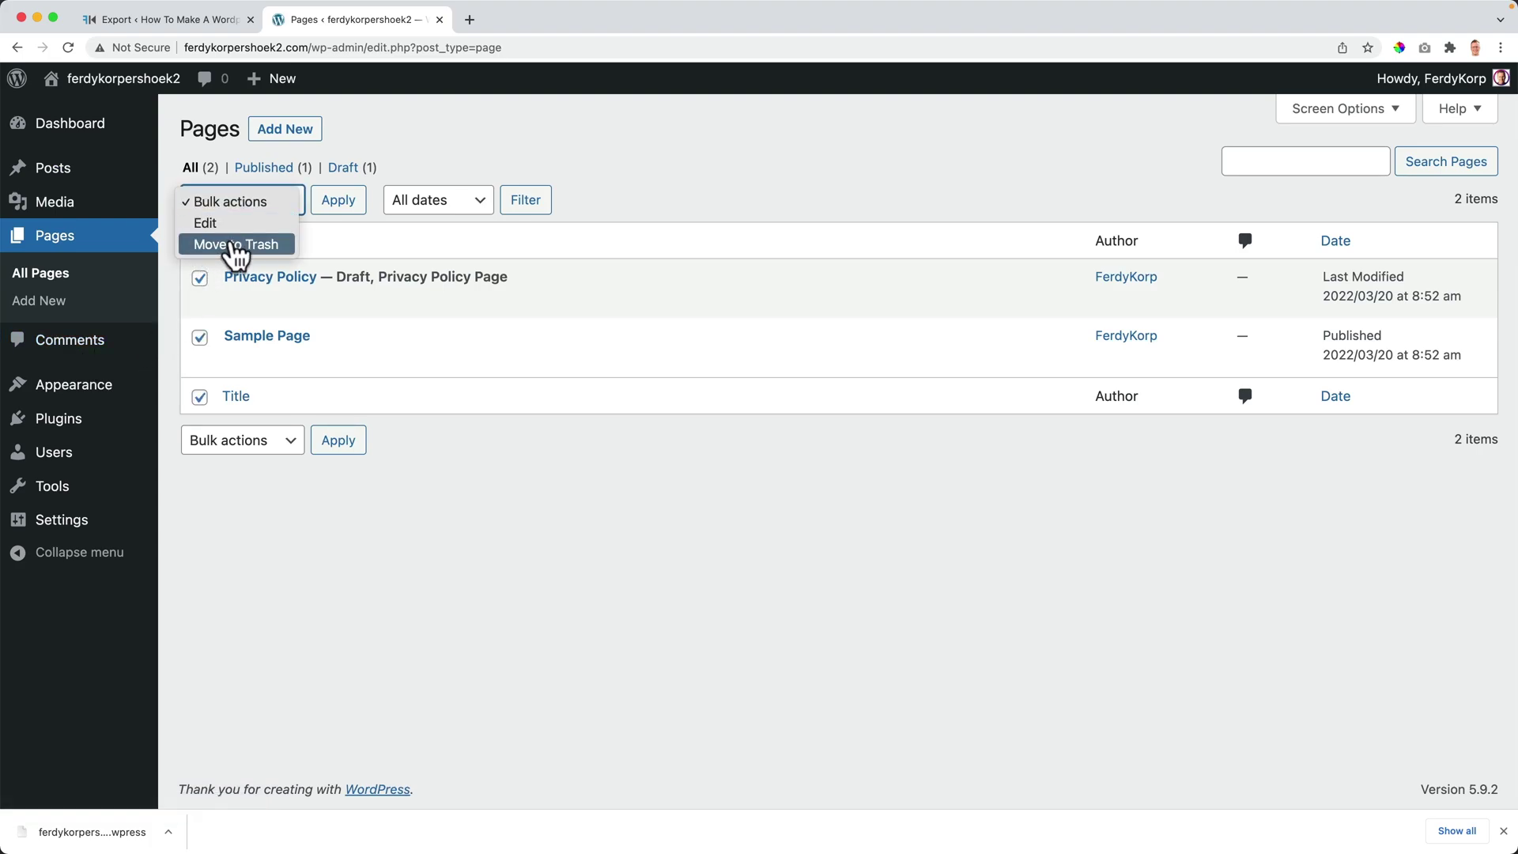
{"action": "left_click", "coordinate": [229, 241]}
{"action": "left_click", "coordinate": [338, 202]}
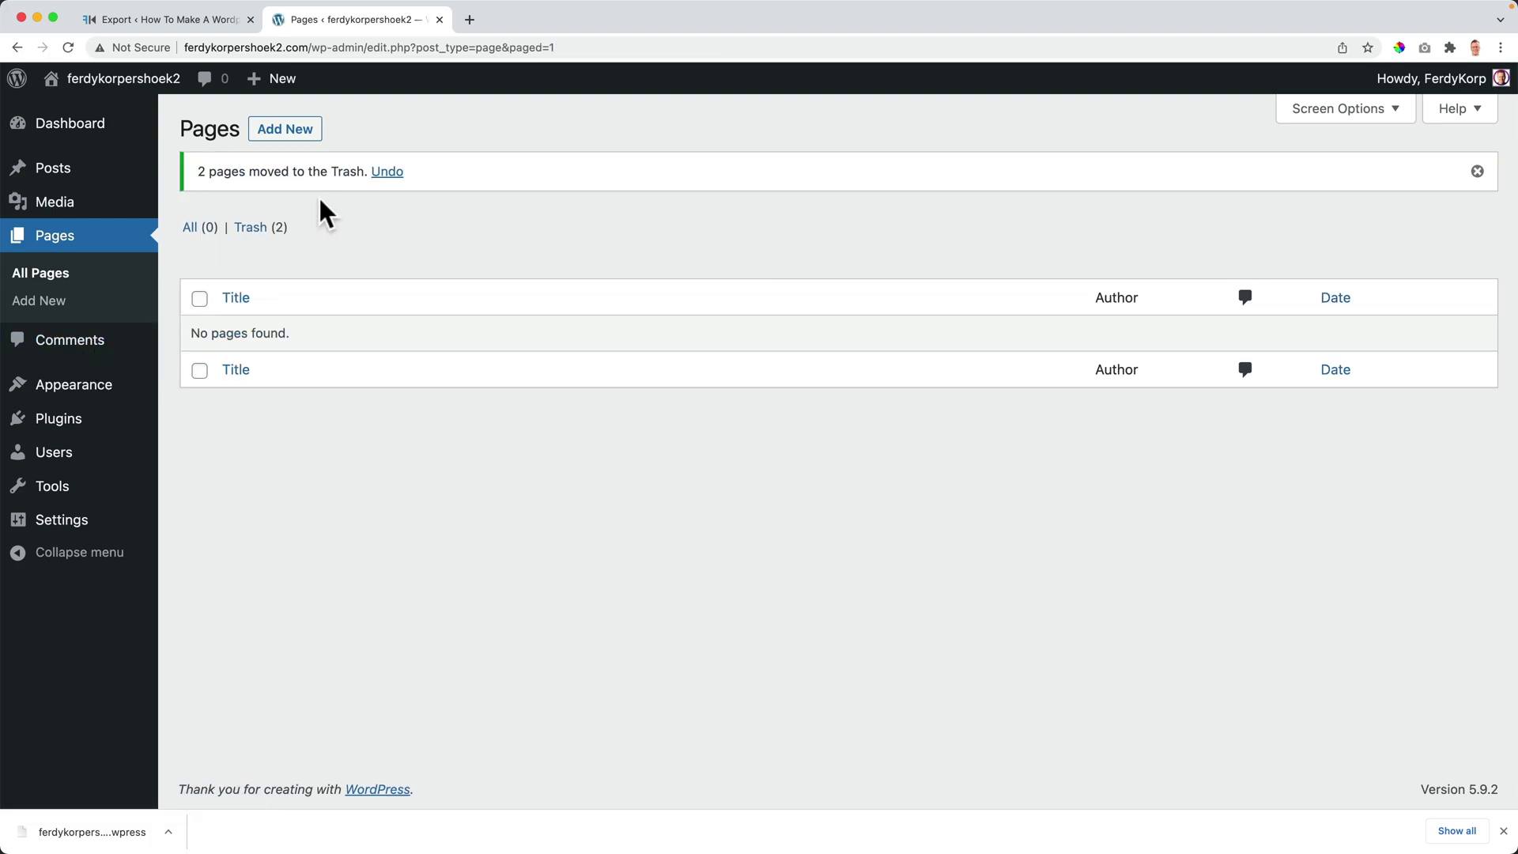
{"action": "left_click", "coordinate": [253, 228]}
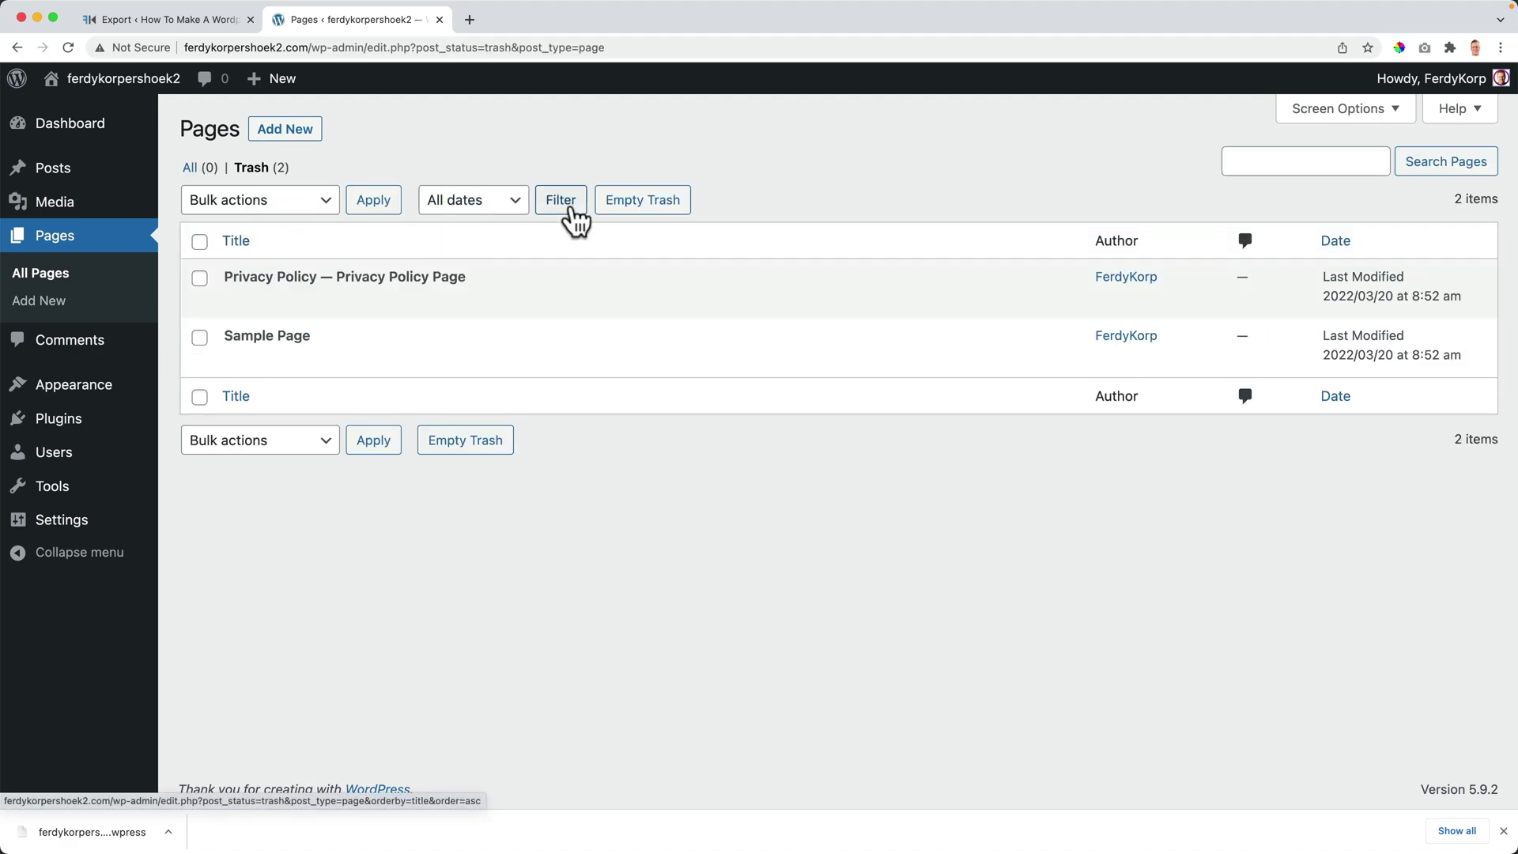
{"action": "left_click", "coordinate": [640, 205]}
{"action": "mouse_move", "coordinate": [55, 202]}
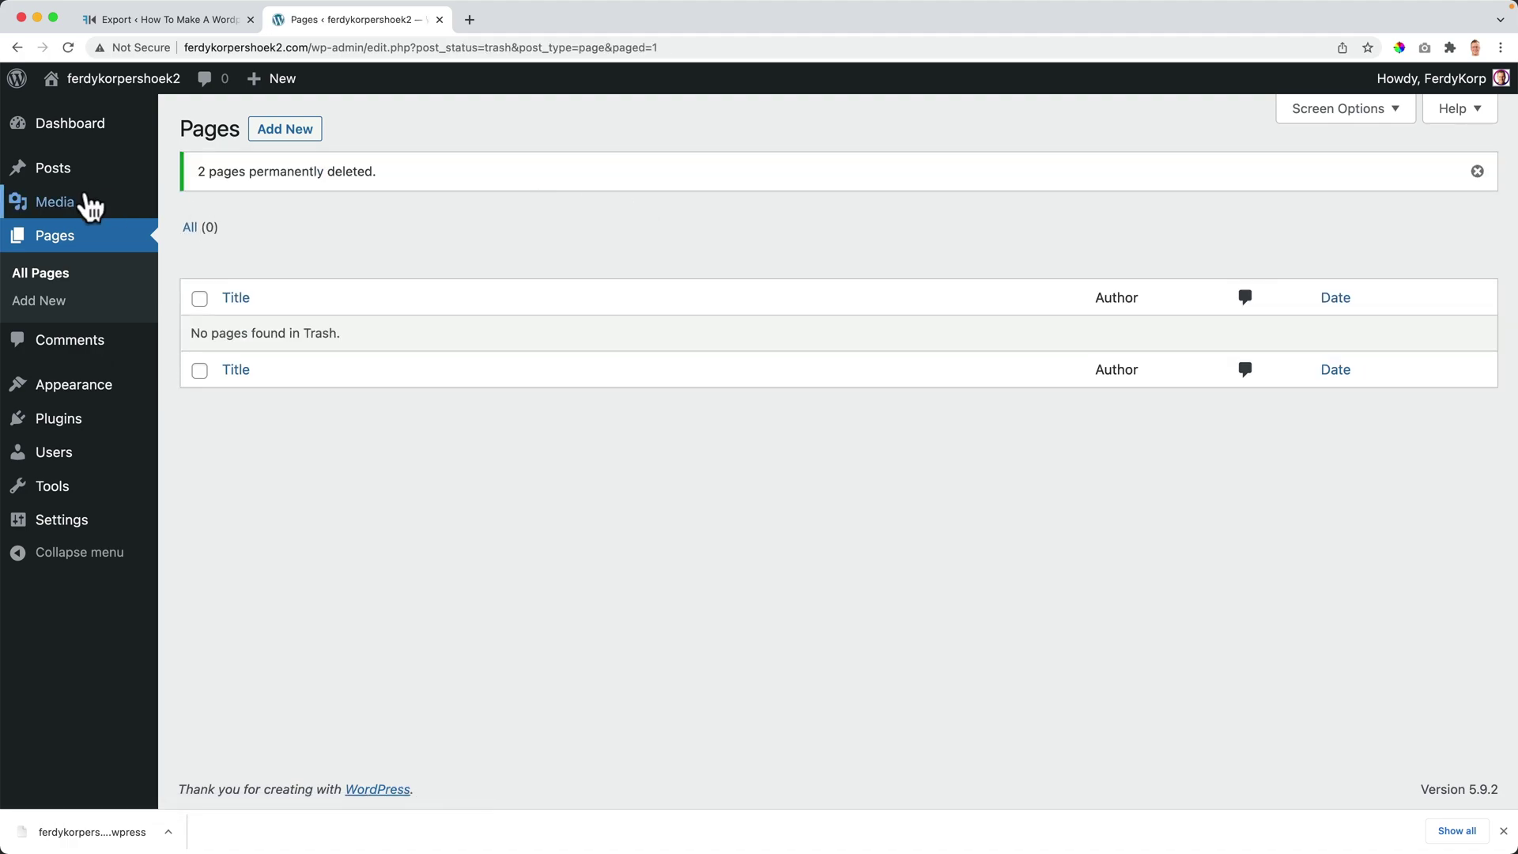
Confirm the media library shows no media items.
{"action": "left_click", "coordinate": [87, 207]}
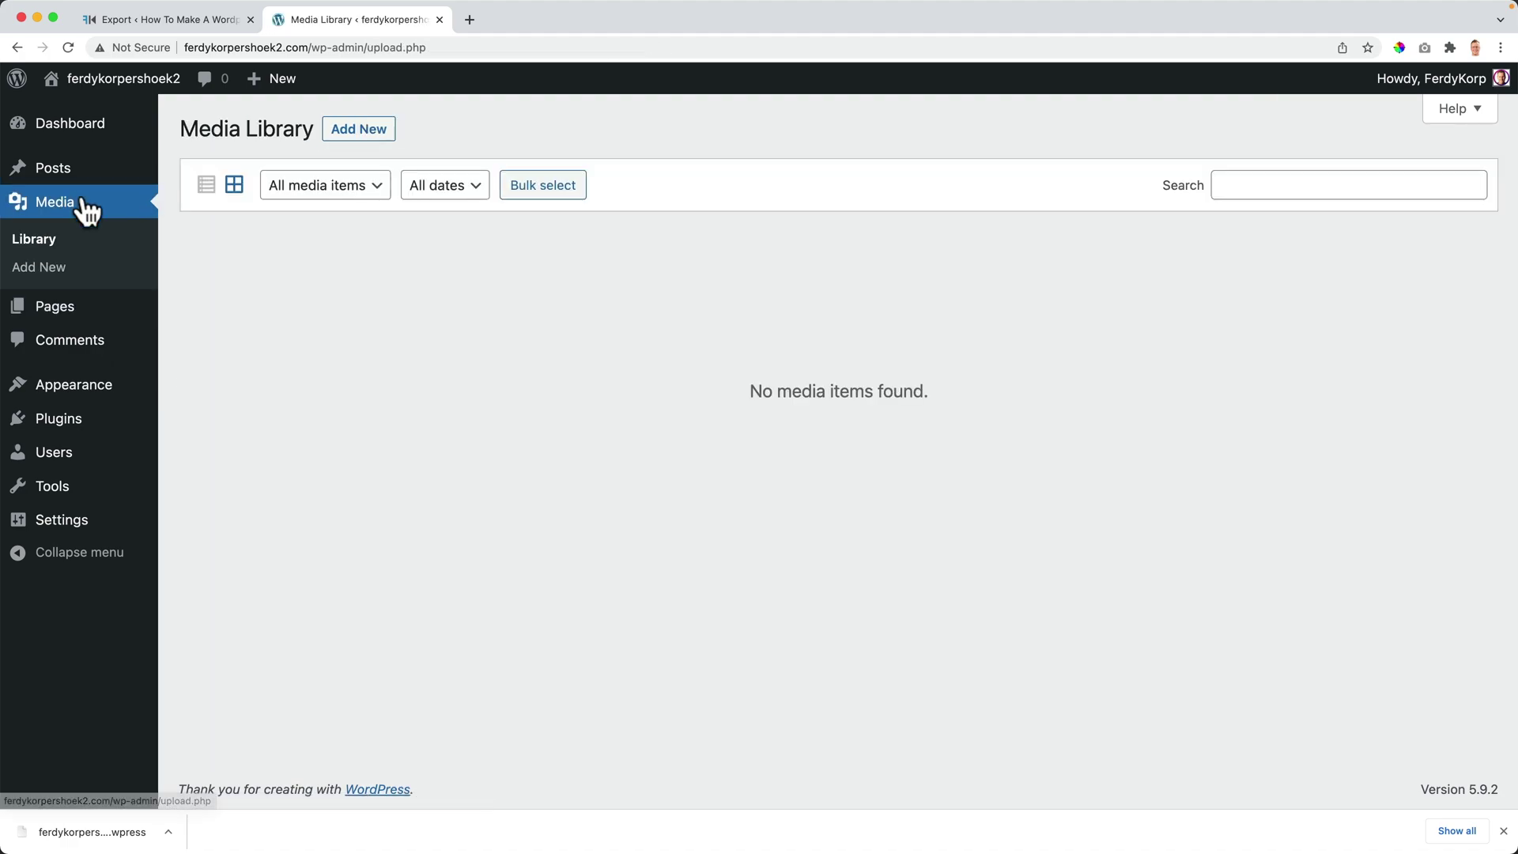
{"action": "left_click", "coordinate": [514, 197]}
{"action": "left_click", "coordinate": [371, 188]}
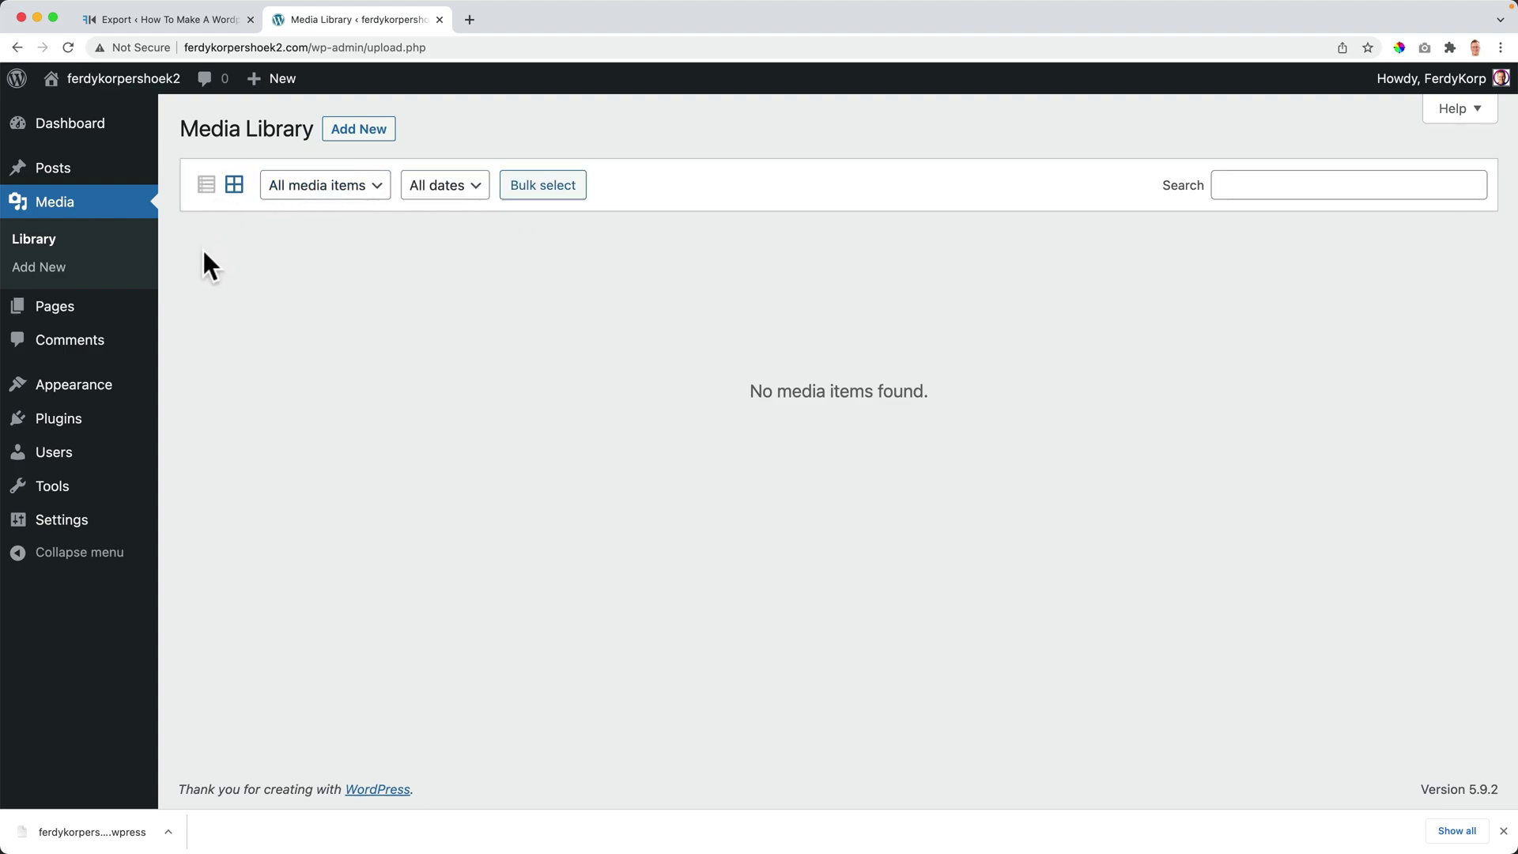
{"action": "left_click_drag", "start_coordinate": [773, 606], "coordinate": [630, 372]}
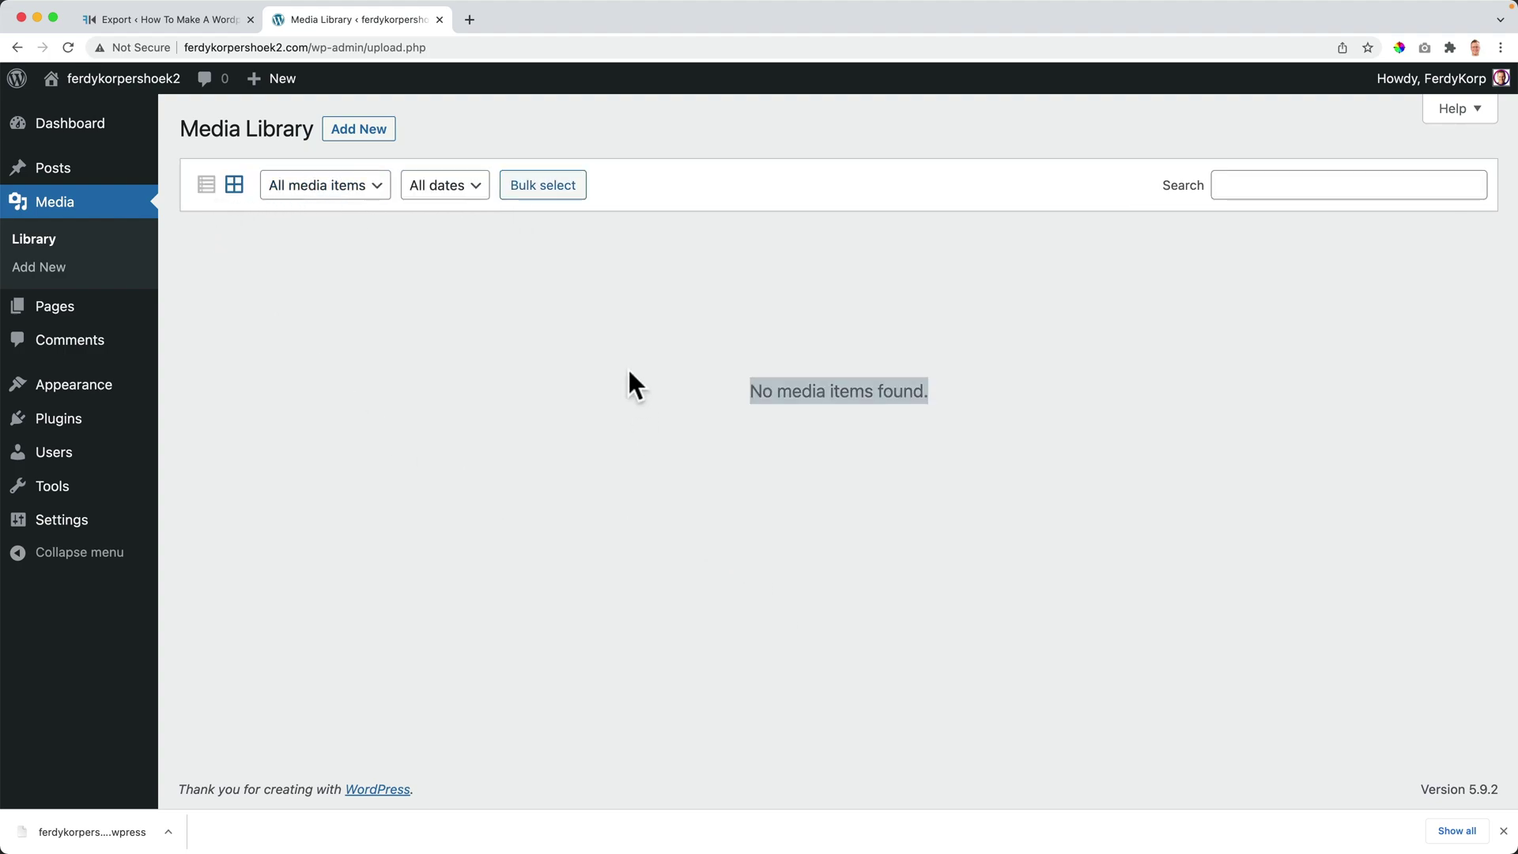
{"action": "left_click", "coordinate": [525, 241]}
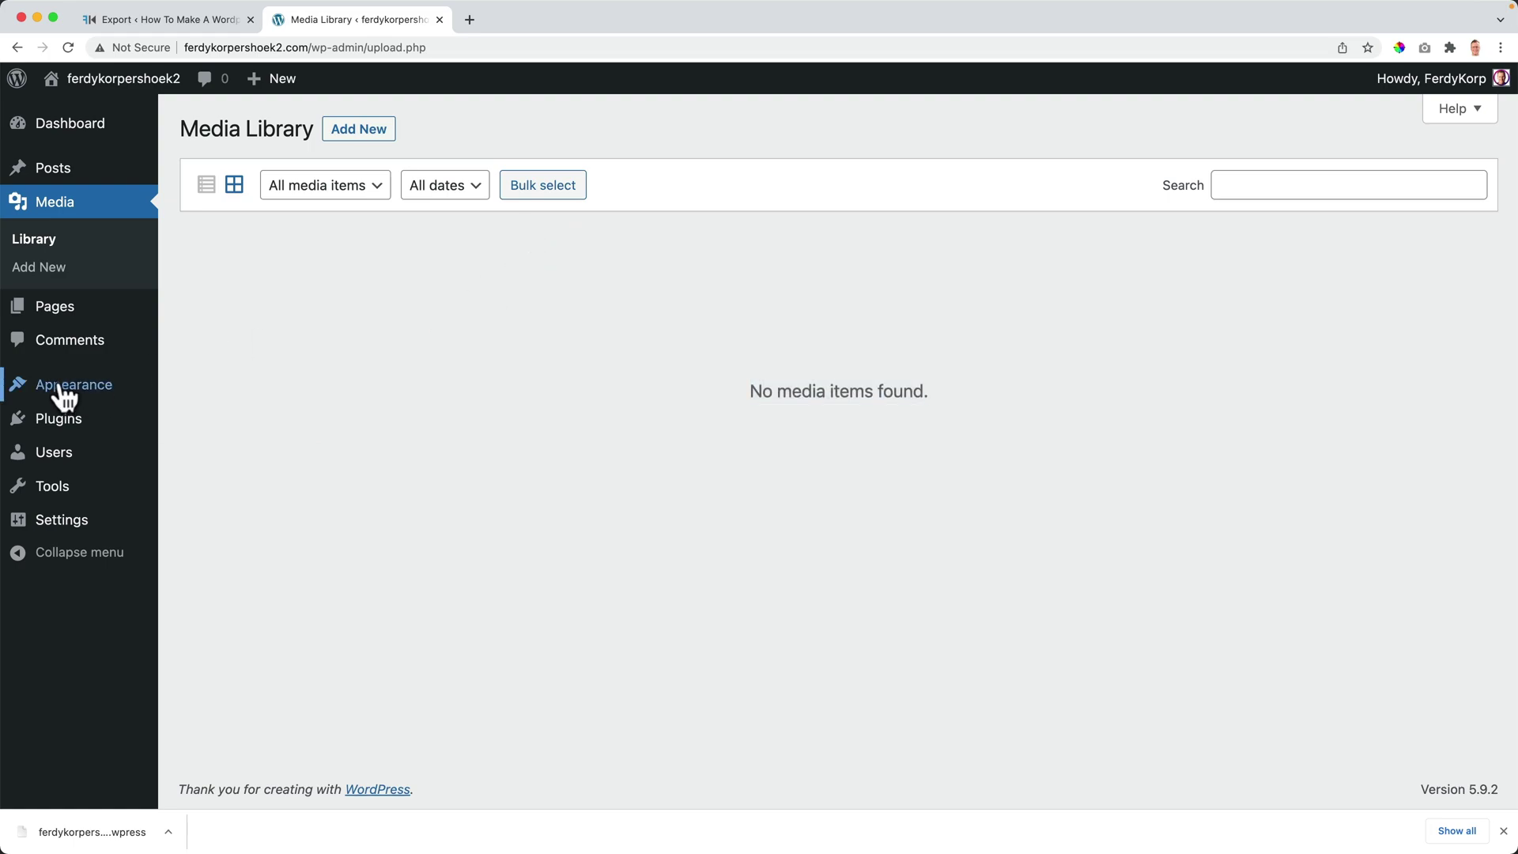
{"action": "mouse_move", "coordinate": [73, 384]}
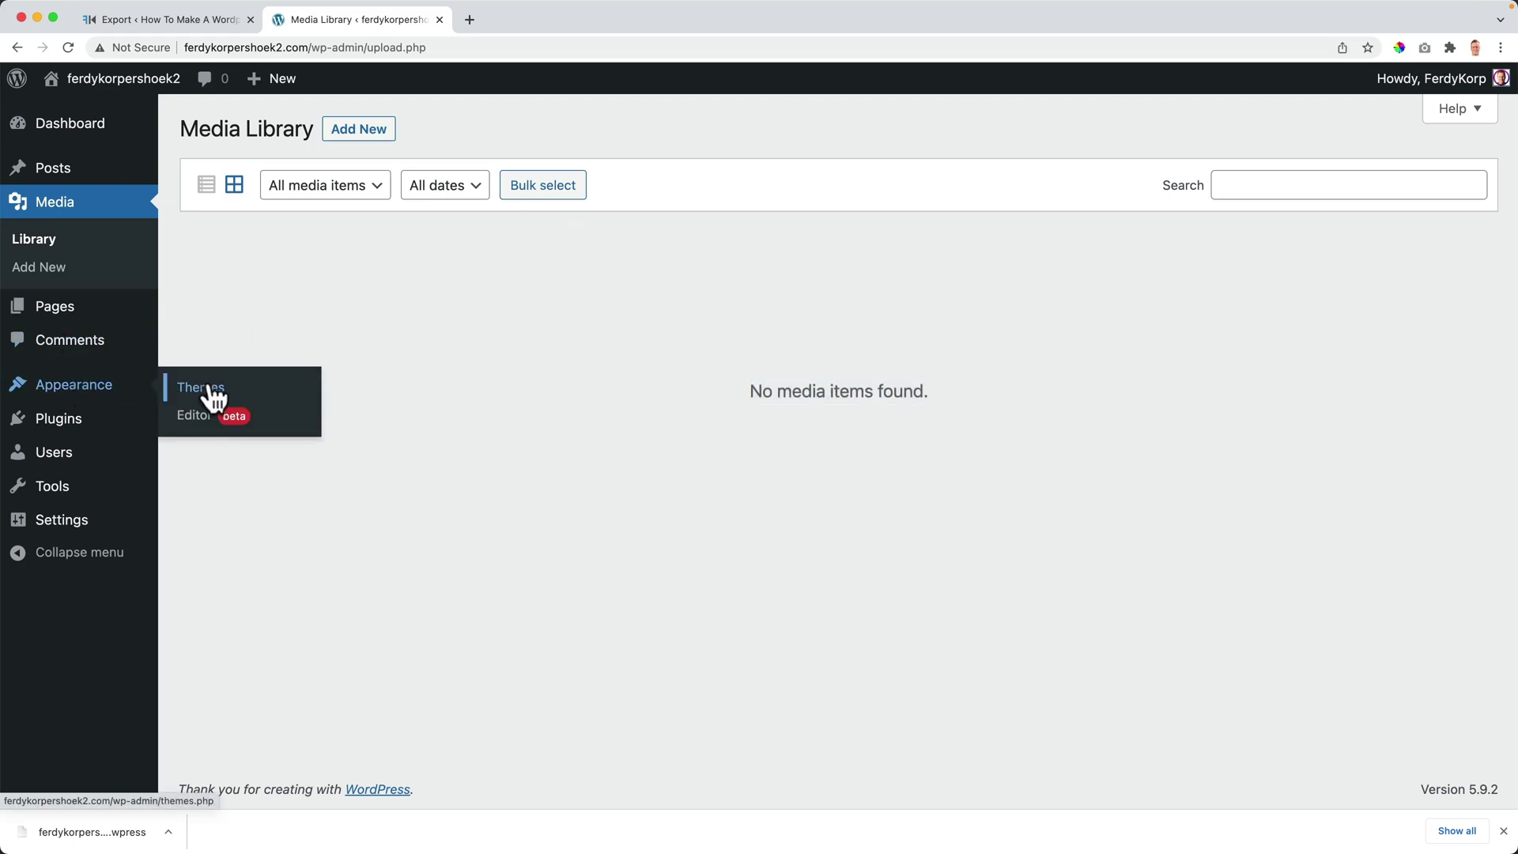
Delete the Twenty Twenty and Twenty Twenty-One themes, then recheck that the posts list is empty.
{"action": "left_click", "coordinate": [211, 391]}
{"action": "left_click", "coordinate": [846, 300]}
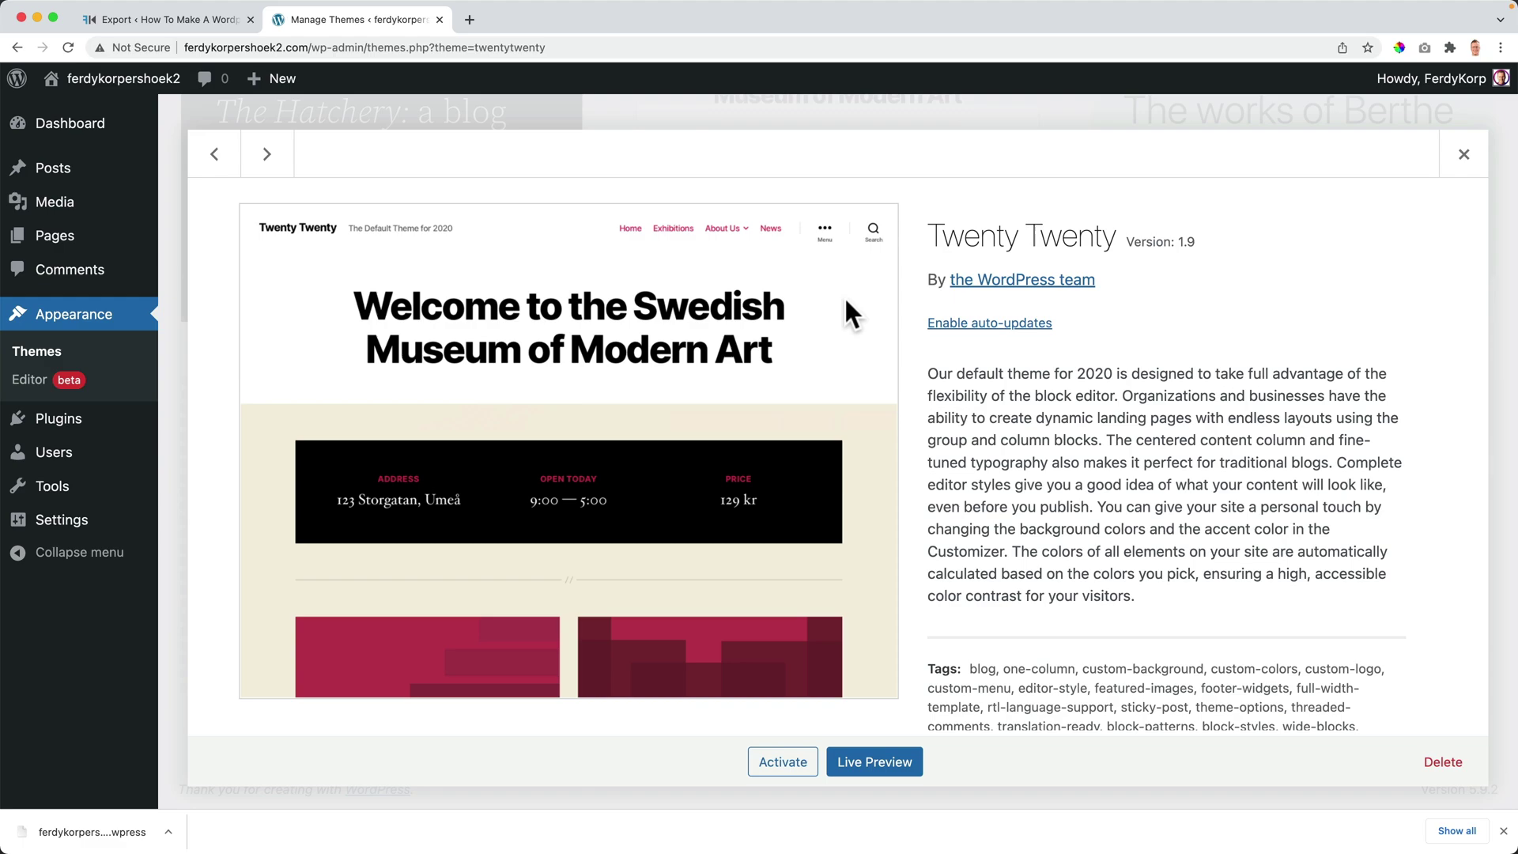
{"action": "left_click", "coordinate": [1440, 761]}
{"action": "left_click", "coordinate": [885, 166]}
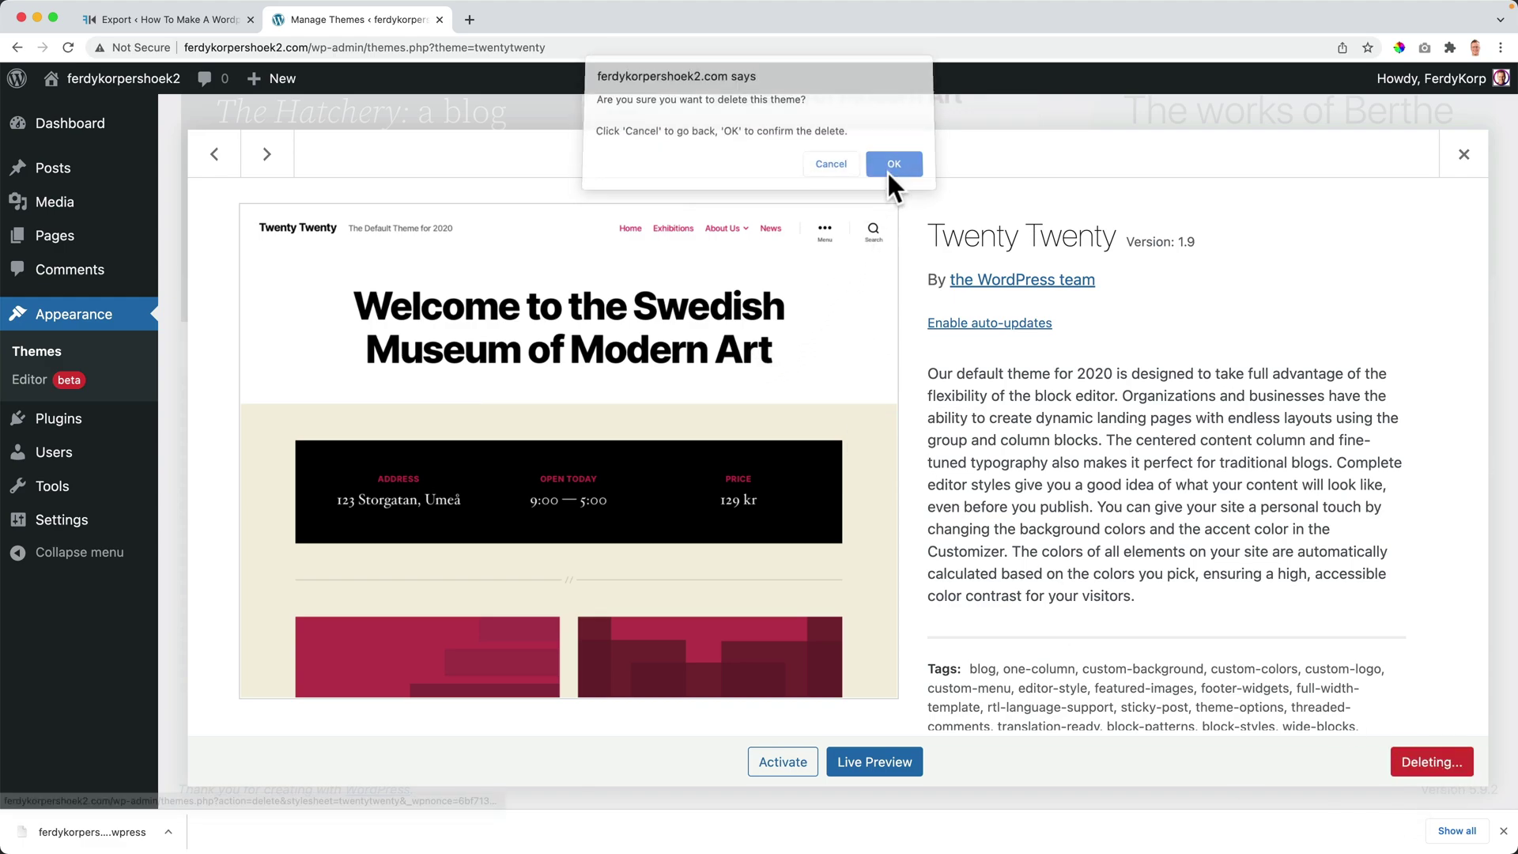
{"action": "left_click", "coordinate": [850, 296]}
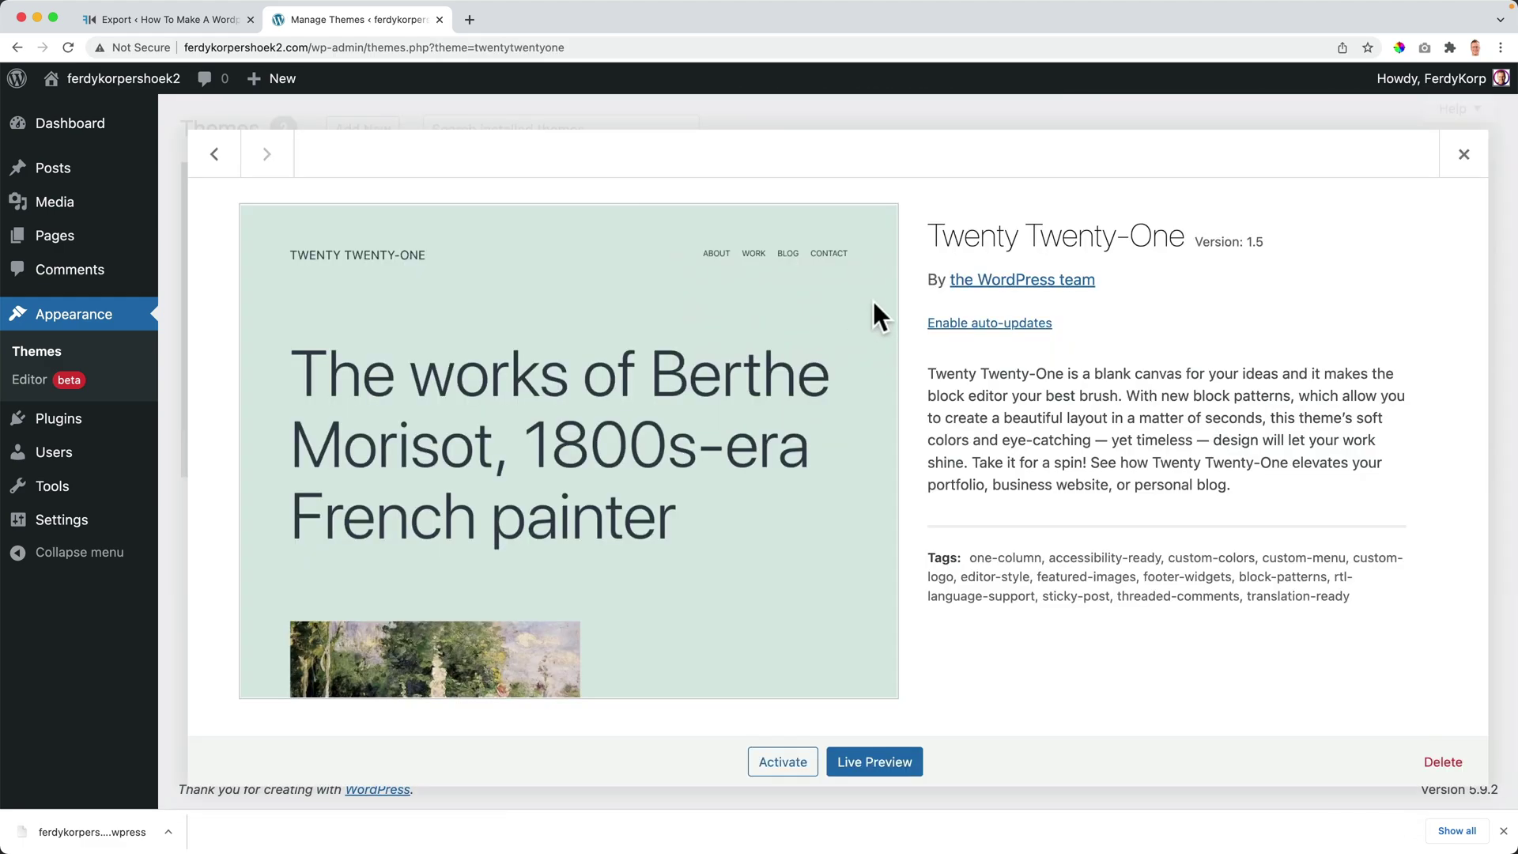
{"action": "left_click", "coordinate": [1443, 761]}
{"action": "left_click", "coordinate": [909, 168]}
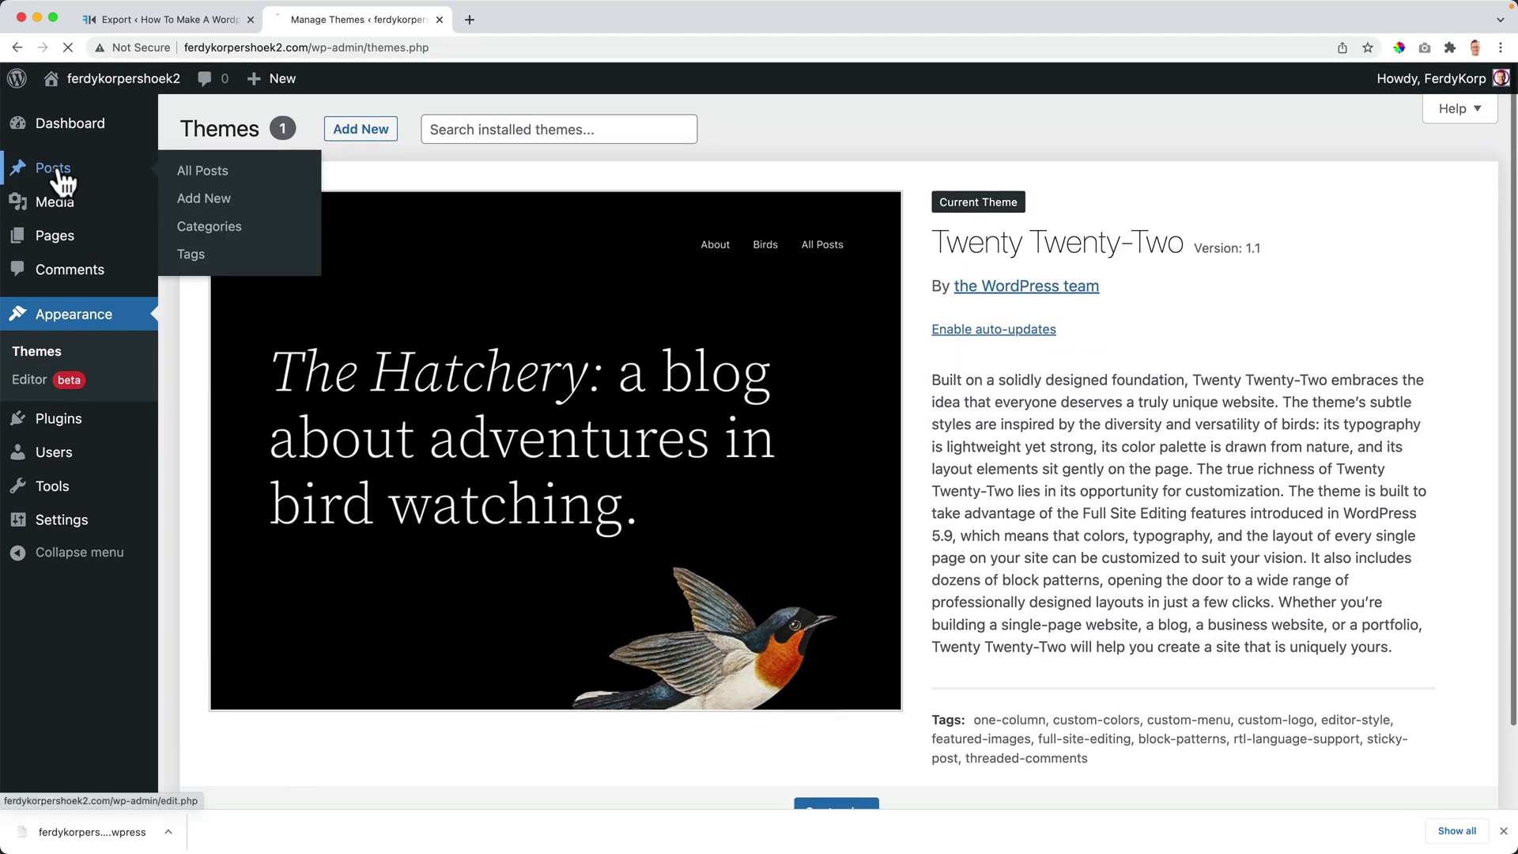
{"action": "left_click", "coordinate": [56, 172]}
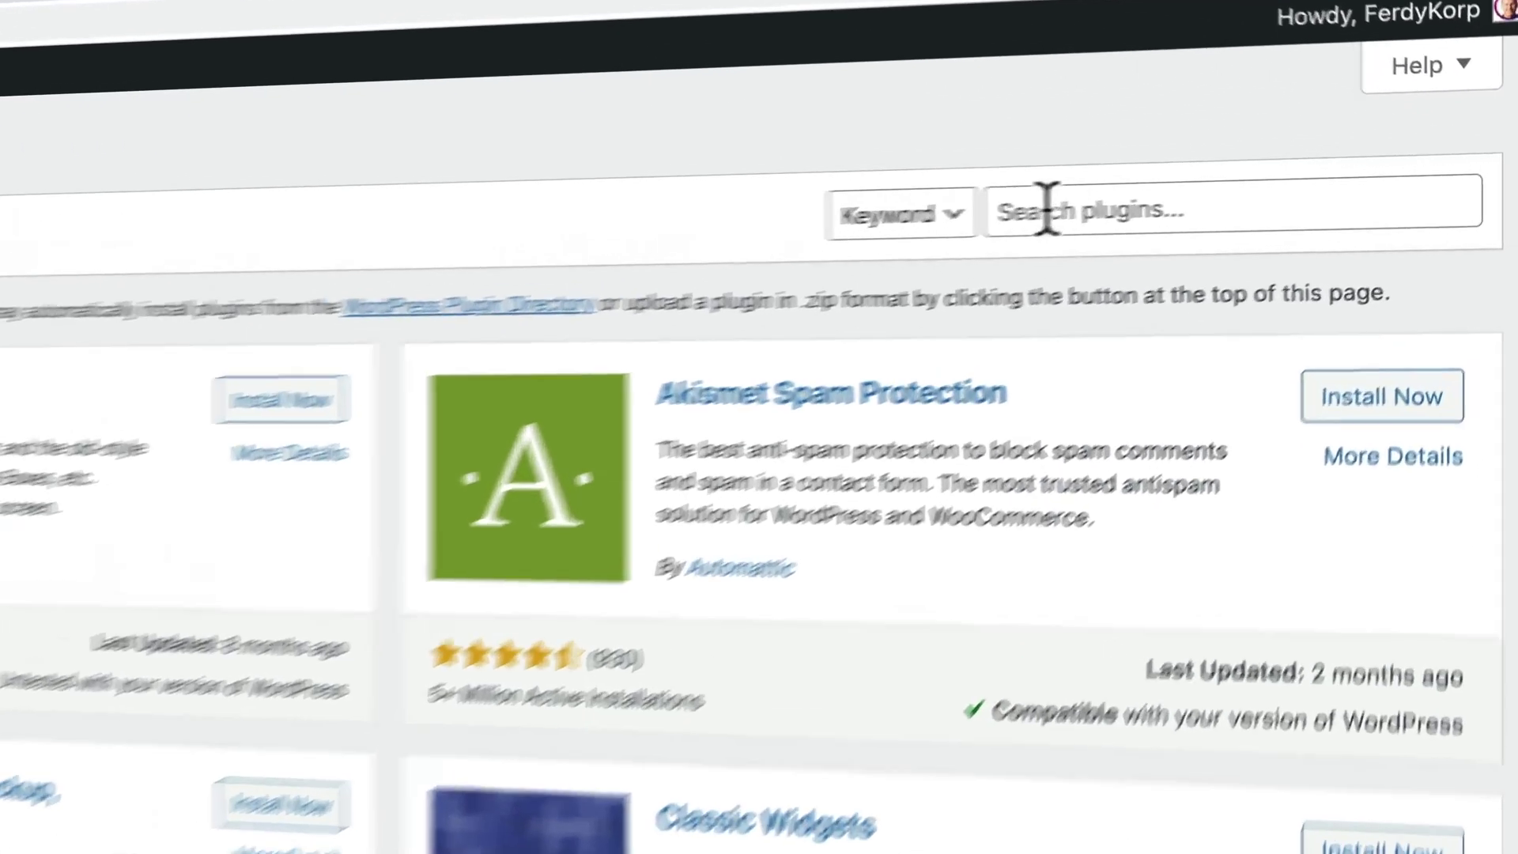
Find 'all in one wp migration' in the new site's plugin directory, then install and activate it.
{"action": "left_click", "coordinate": [1237, 187]}
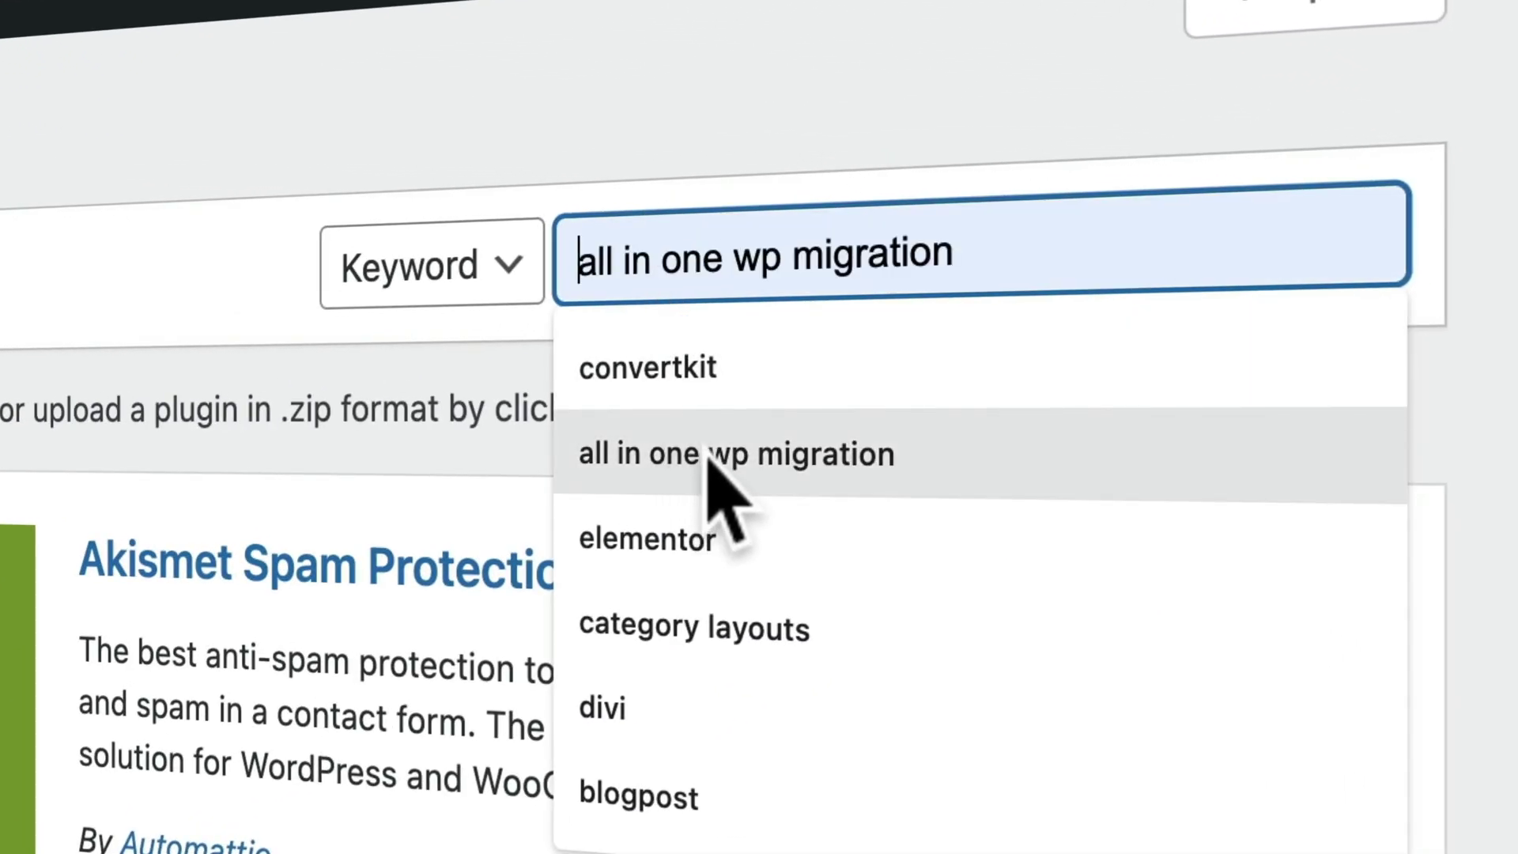
{"action": "left_click", "coordinate": [706, 462]}
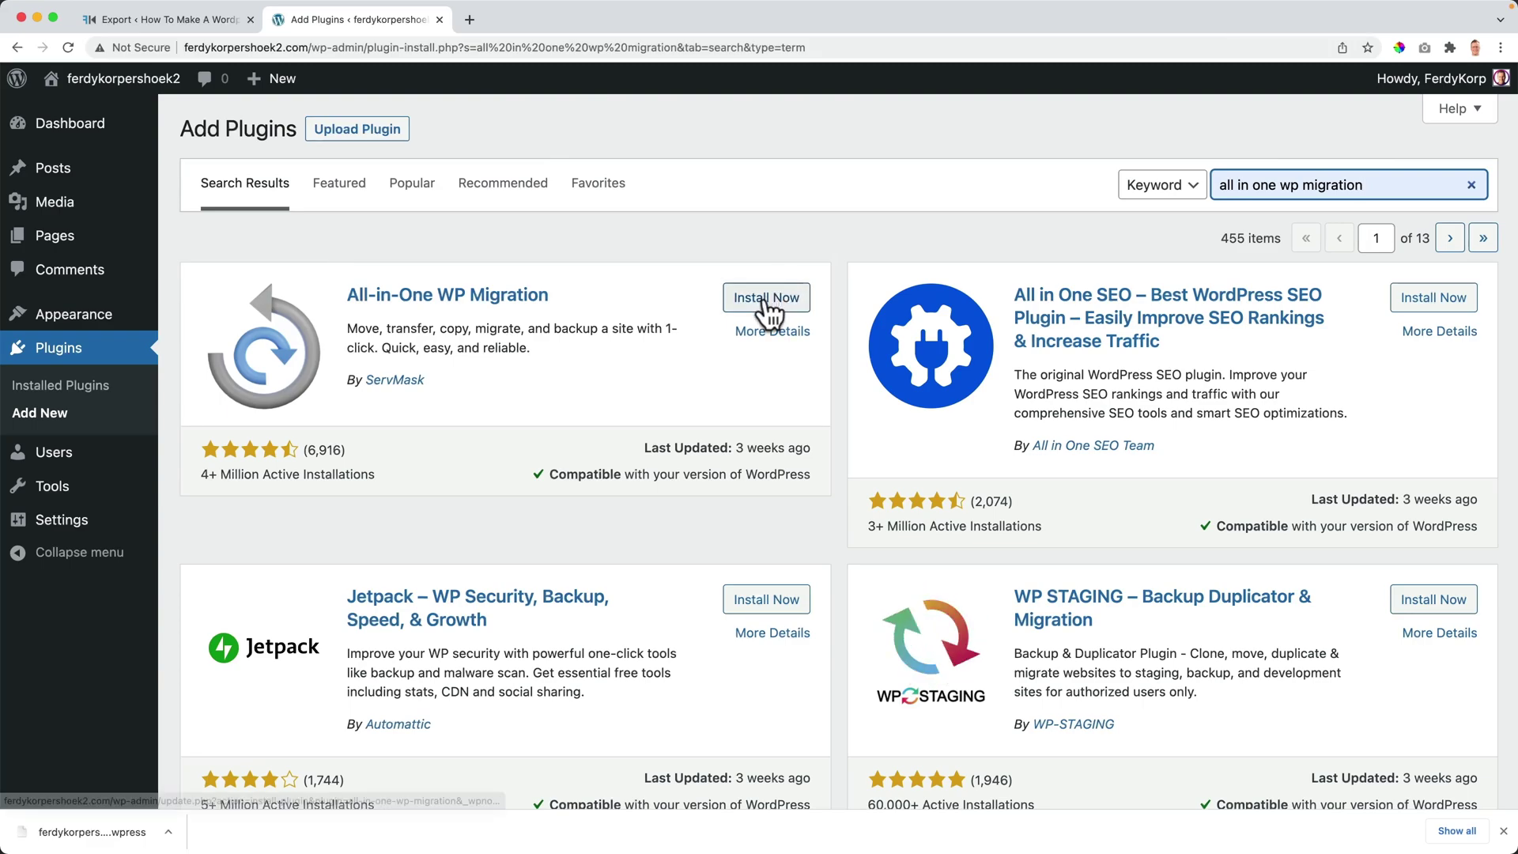
{"action": "left_click", "coordinate": [765, 300]}
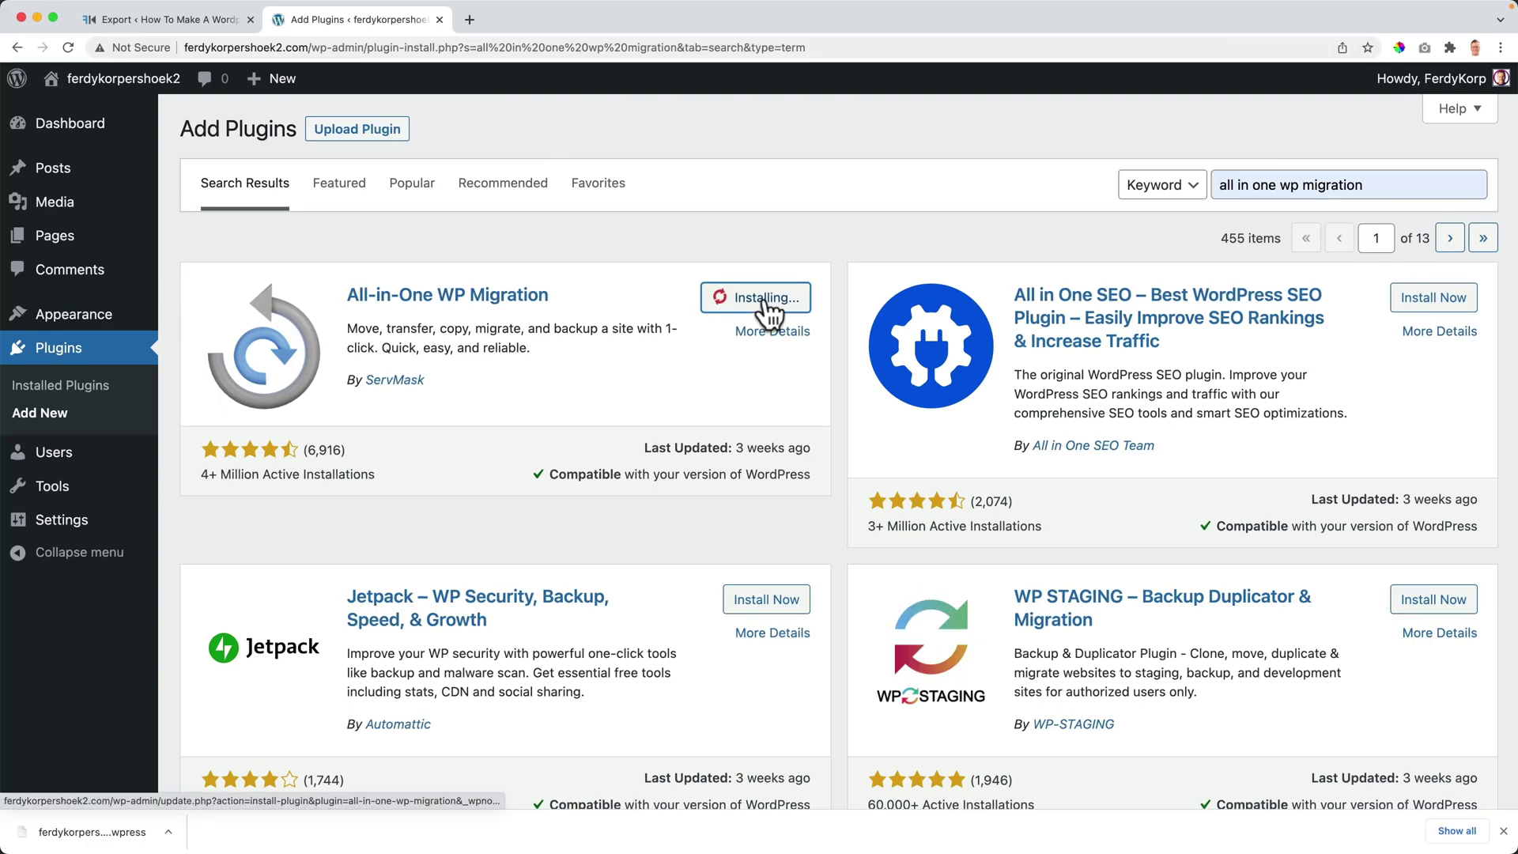
{"action": "left_click", "coordinate": [775, 305]}
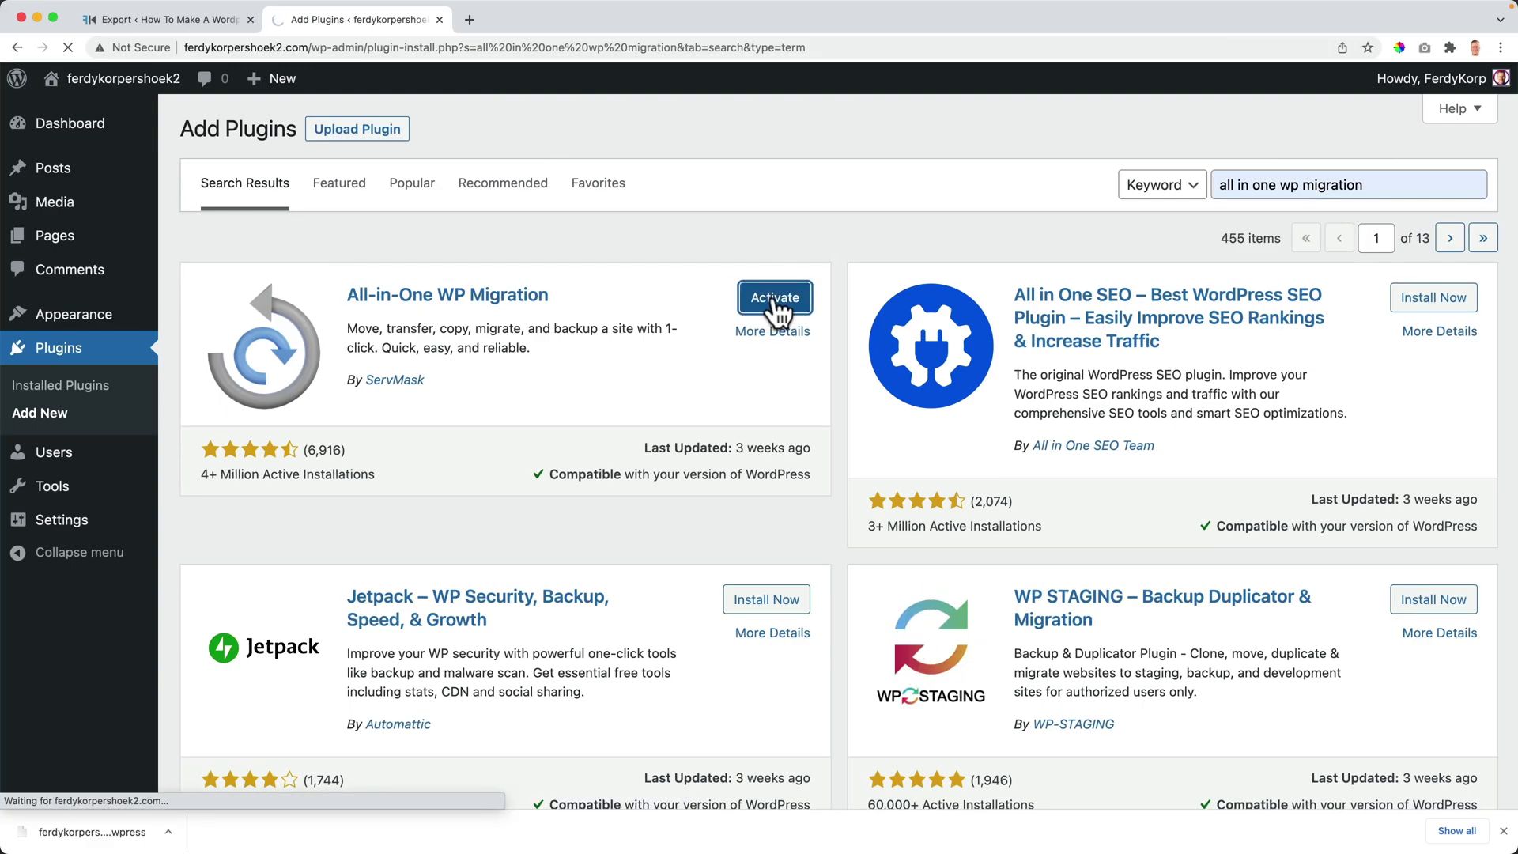
{"action": "mouse_move", "coordinate": [79, 528]}
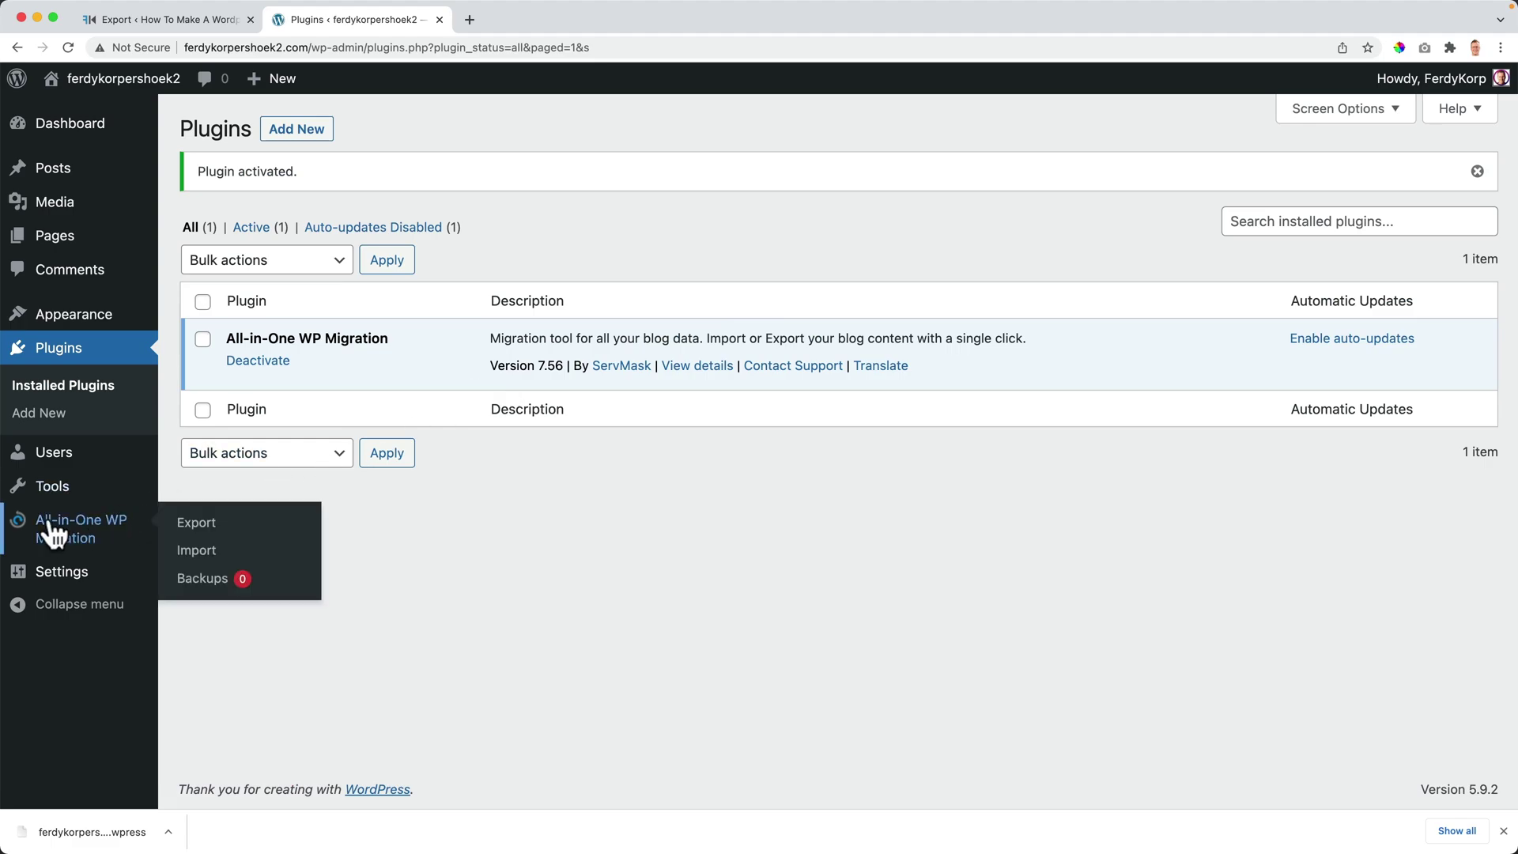
{"action": "left_click", "coordinate": [212, 554]}
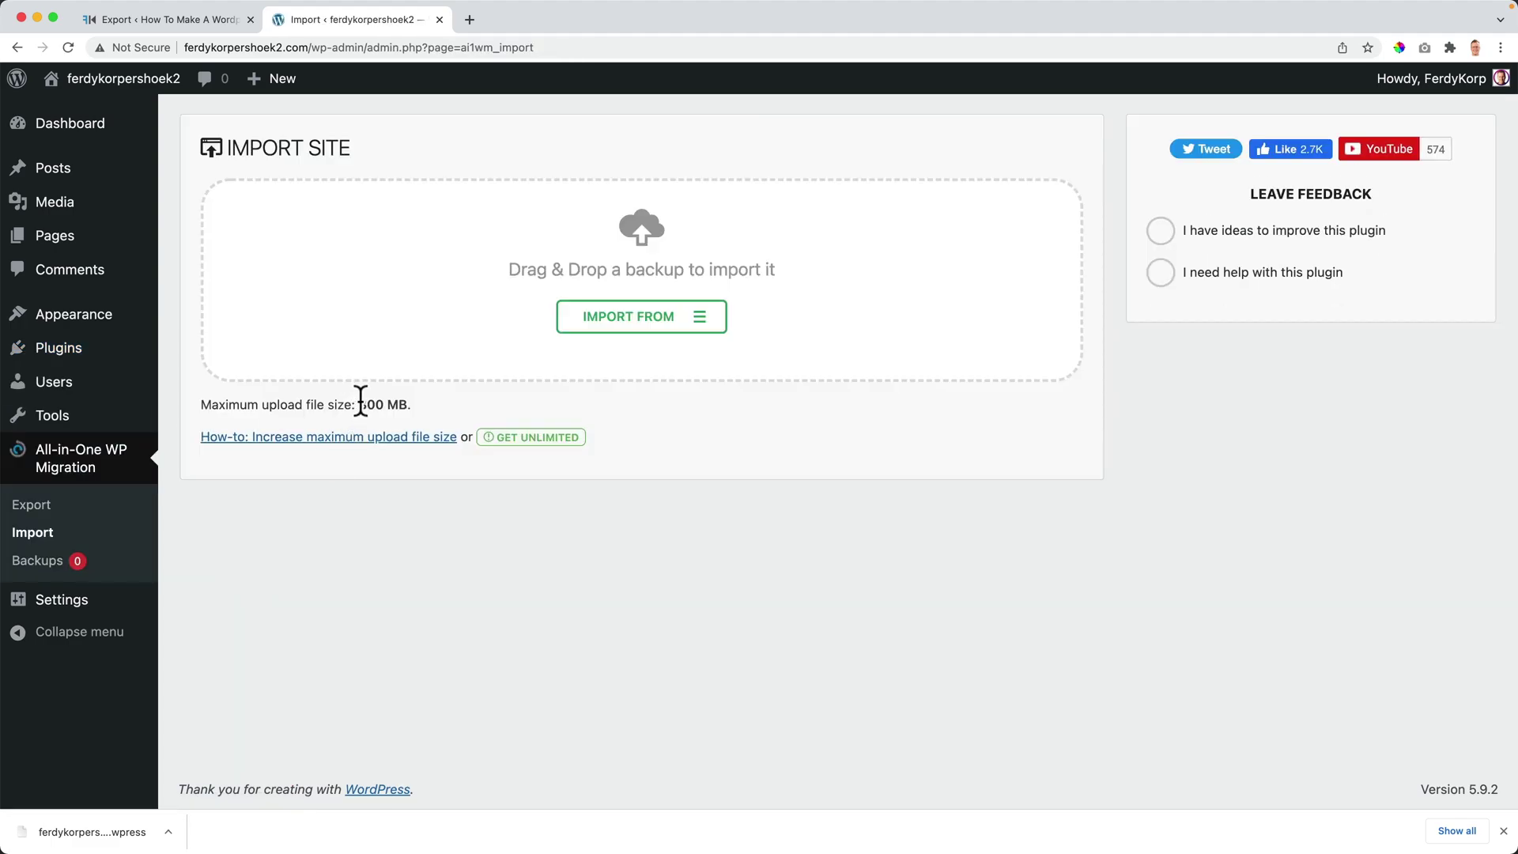
Check the maximum upload file size shown on the plugin's Import page.
{"action": "left_click_drag", "start_coordinate": [360, 402], "coordinate": [383, 402]}
{"action": "left_click", "coordinate": [405, 403]}
{"action": "left_click", "coordinate": [194, 29]}
{"action": "left_click", "coordinate": [325, 22]}
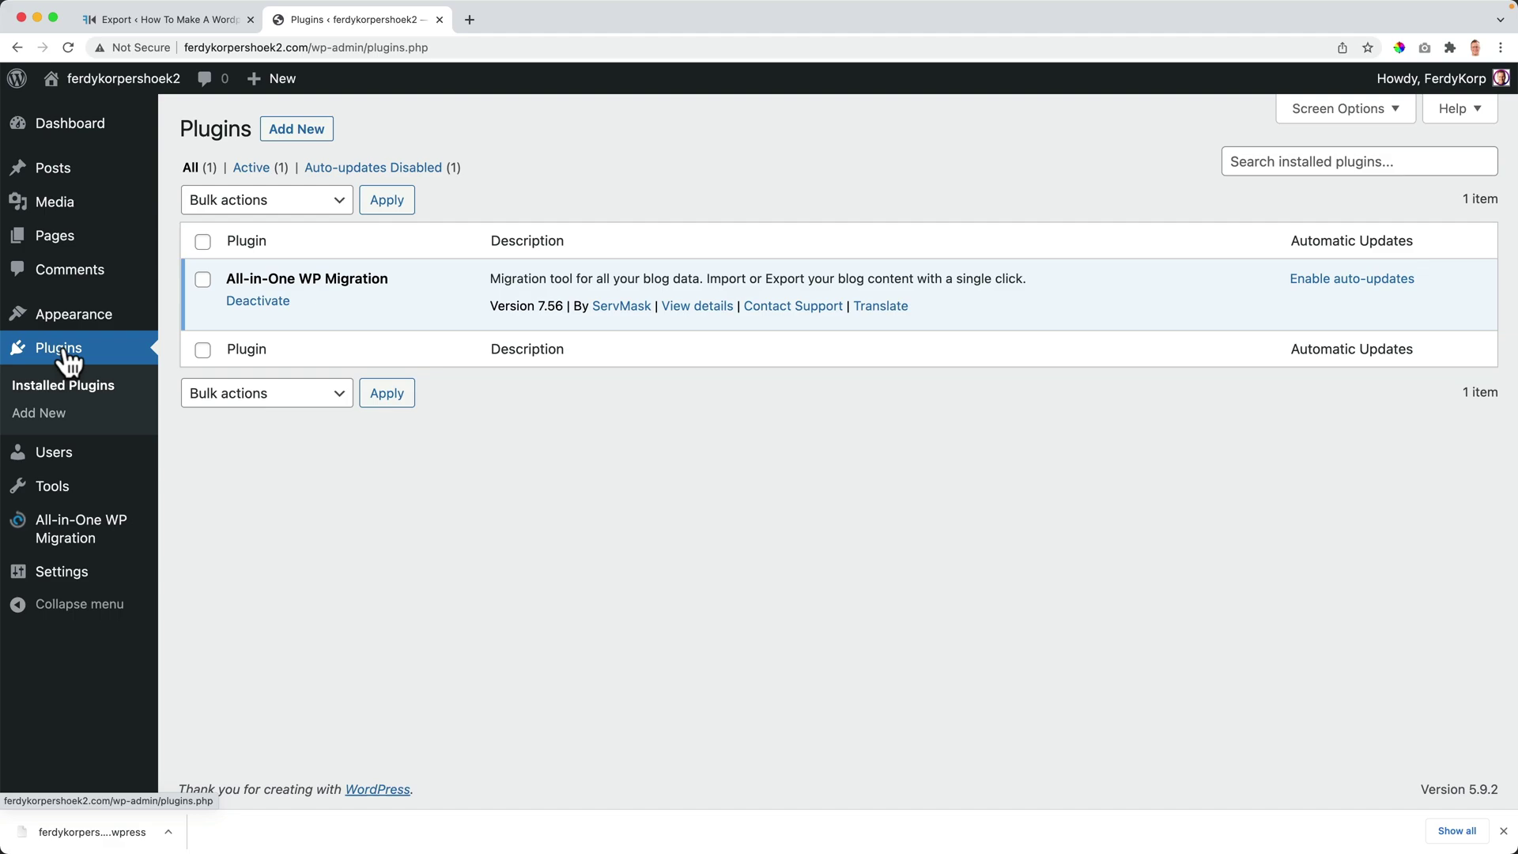
Deactivate and delete the All-in-One WP Migration plugin, confirming the deletion.
{"action": "left_click", "coordinate": [256, 302]}
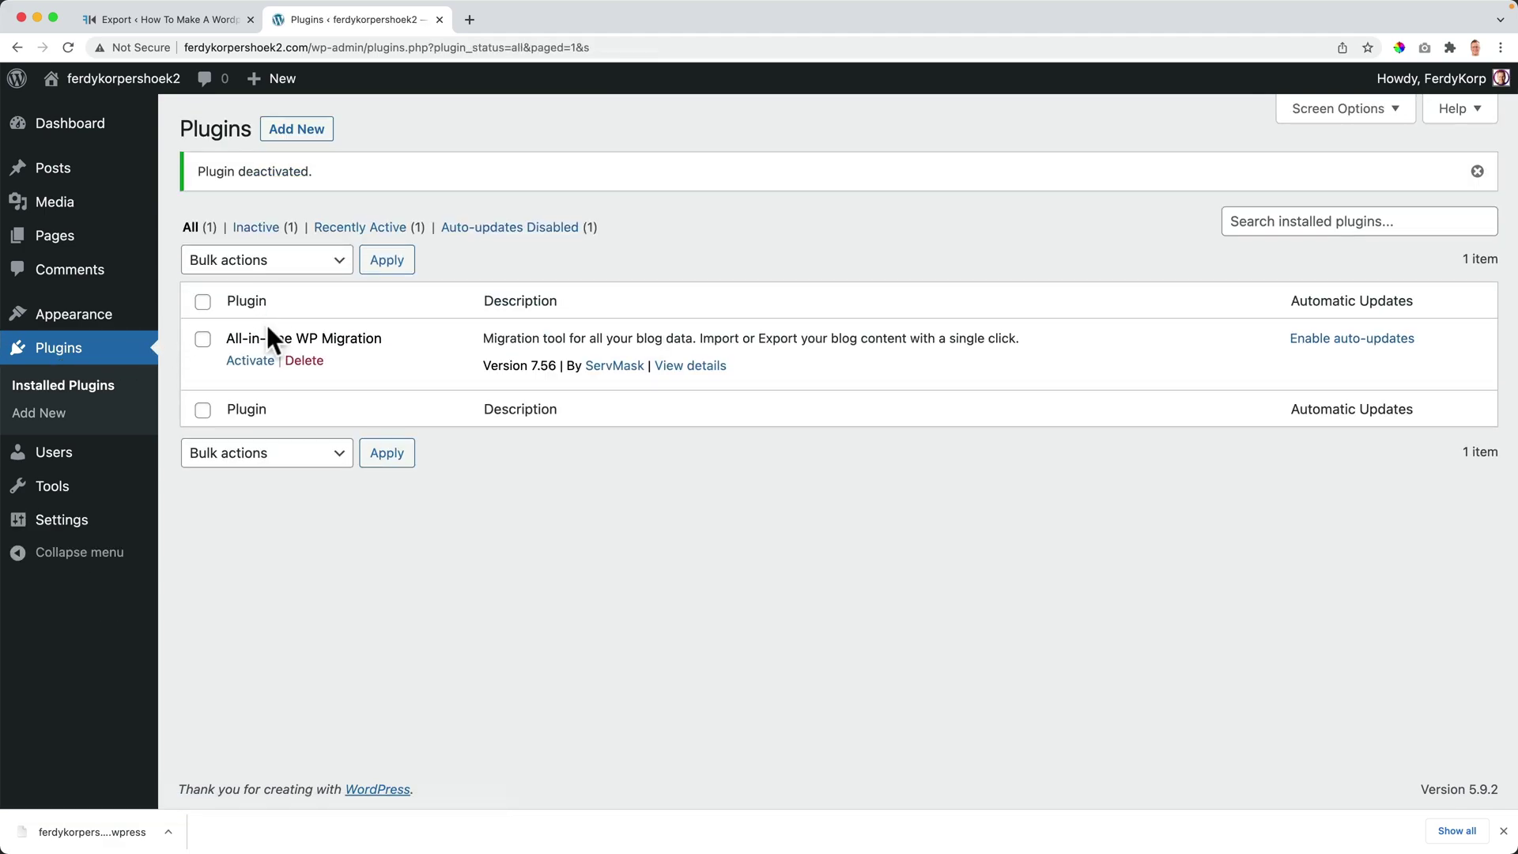
{"action": "left_click", "coordinate": [305, 361]}
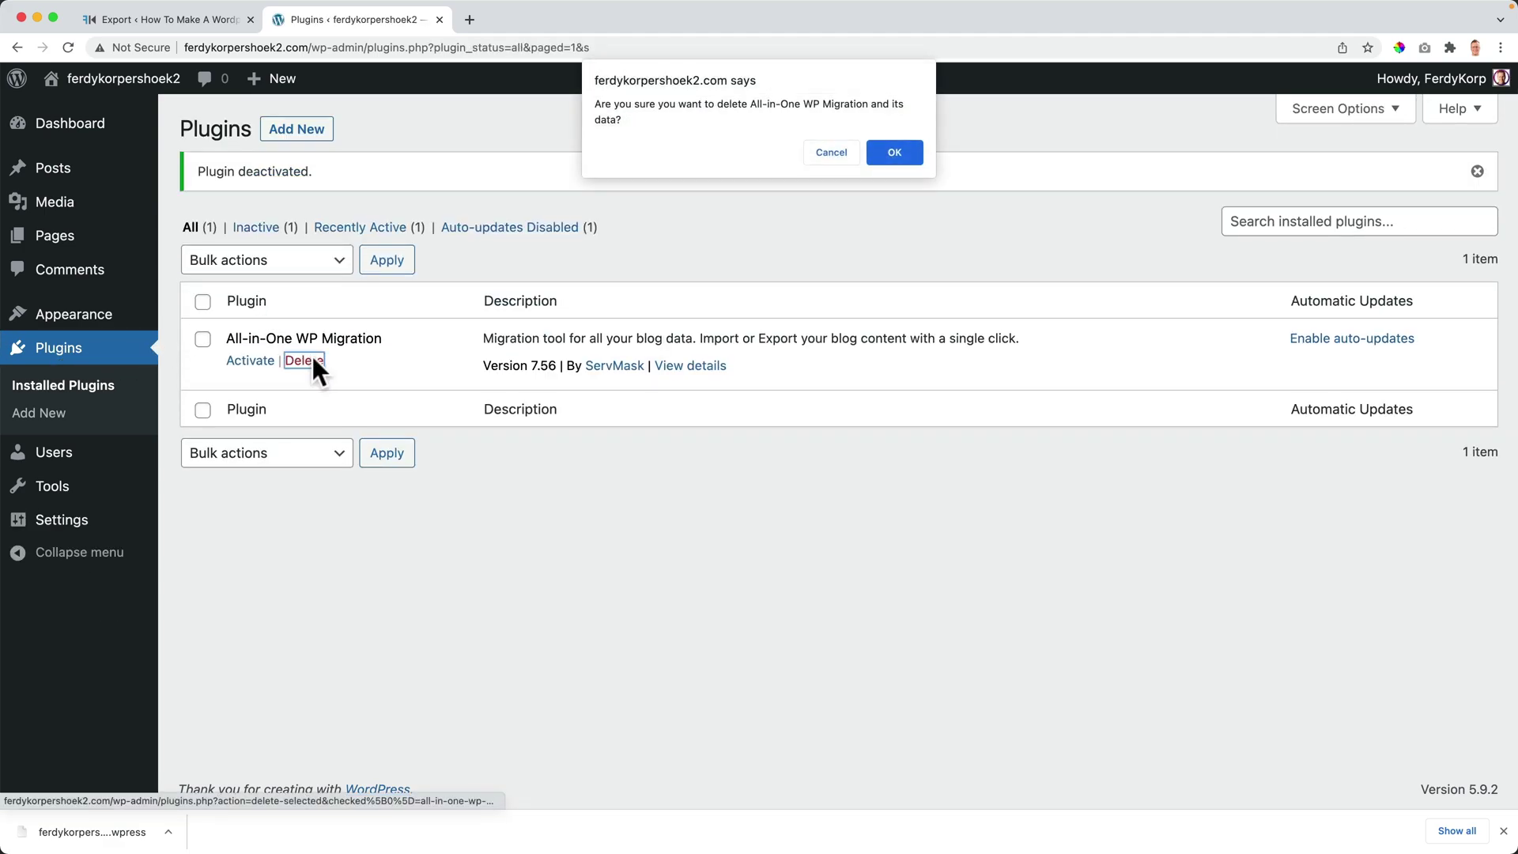
{"action": "left_click", "coordinate": [878, 154]}
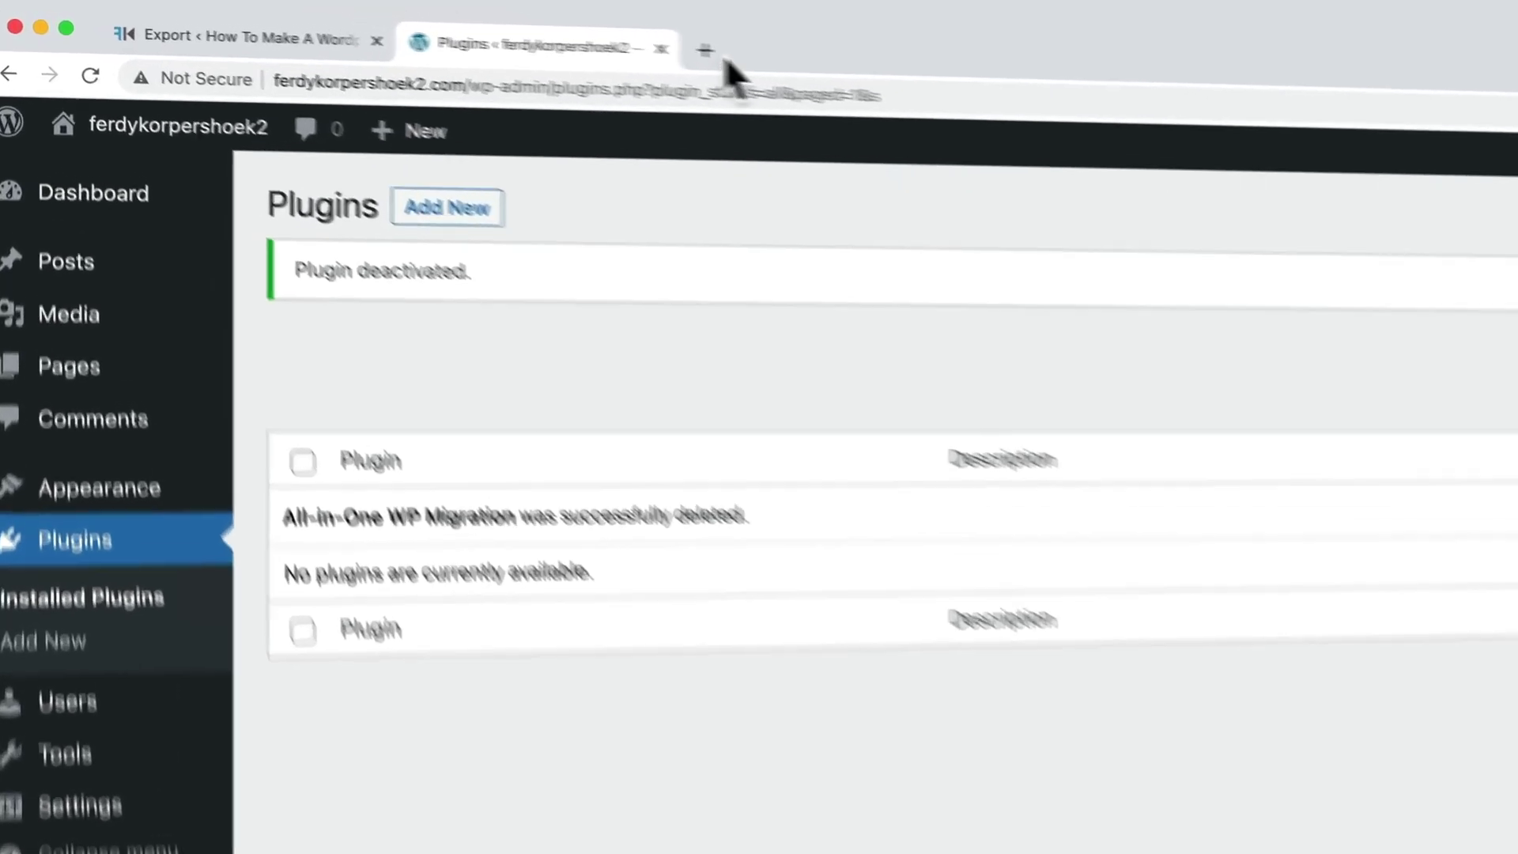
Download the 100GB migration plugin zip via ferdykorp.com/migrate, then close the Drive tab.
{"action": "left_click", "coordinate": [707, 52]}
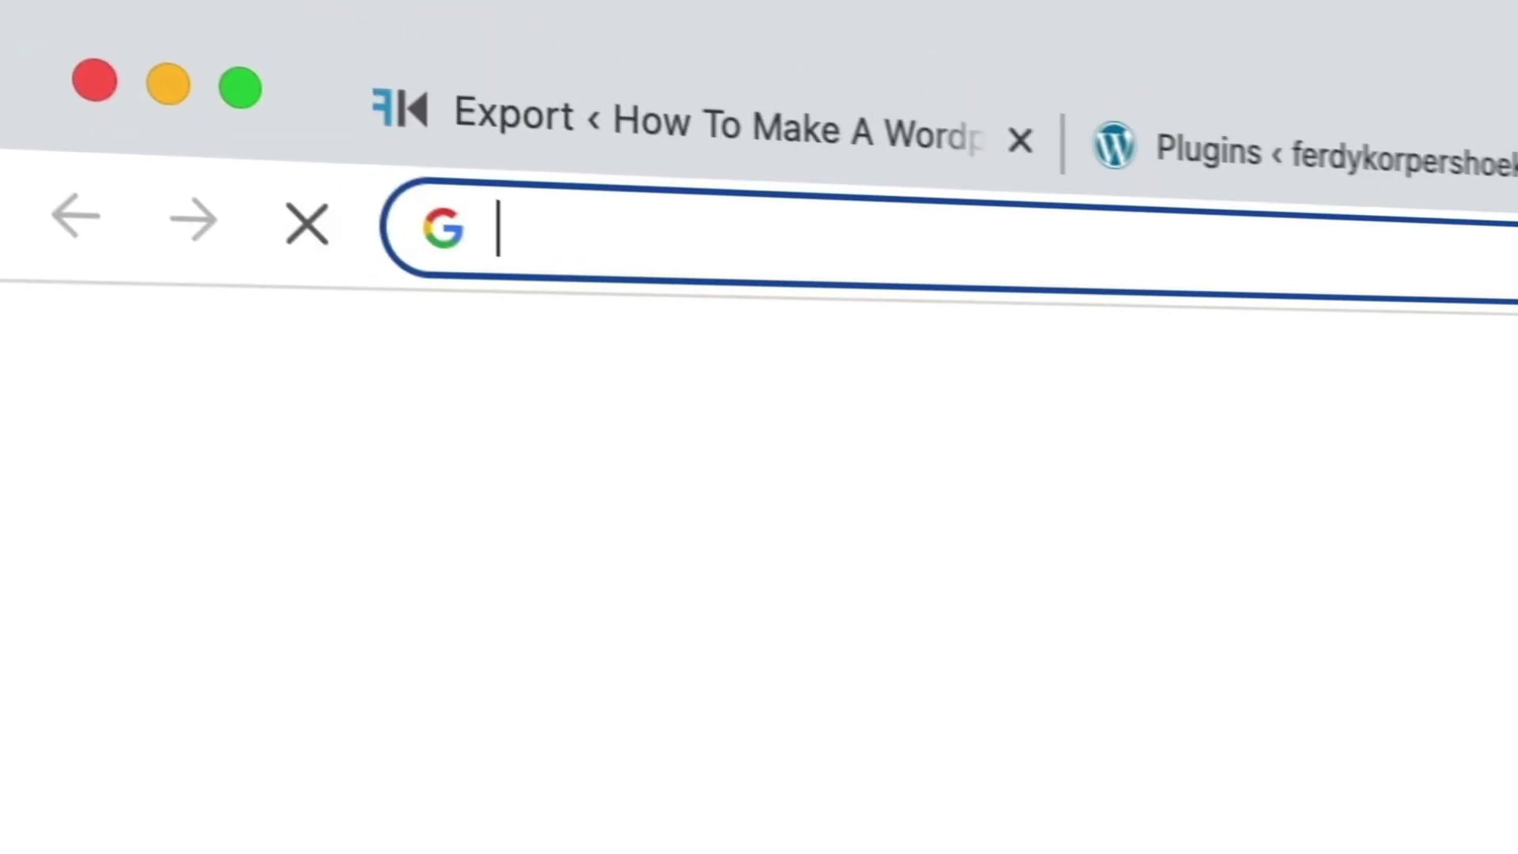
{"action": "type", "text": "ferdykorp"}
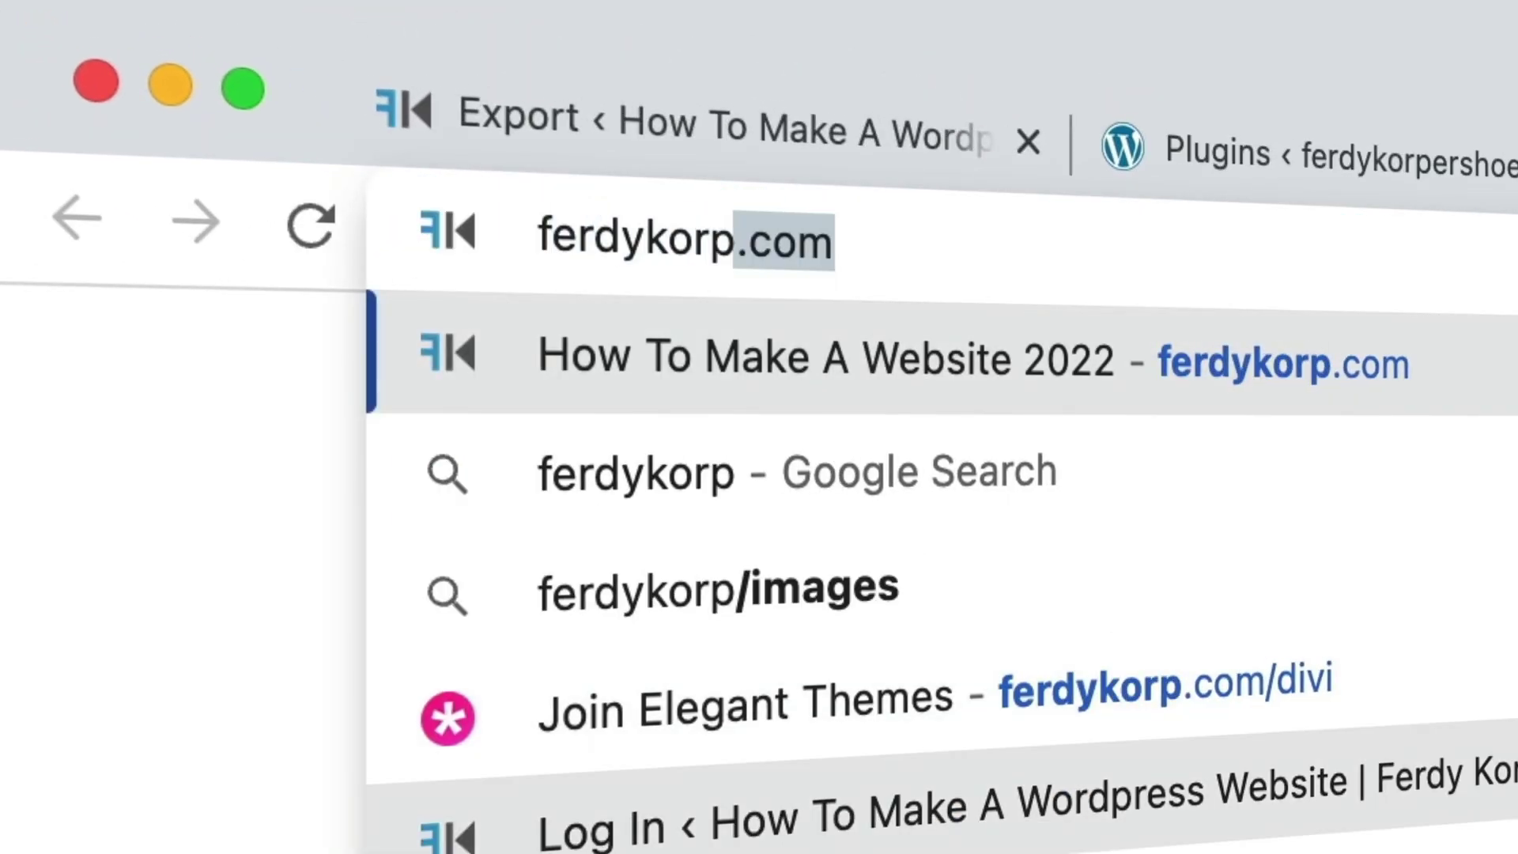
{"action": "type", "text": ".com/mi"}
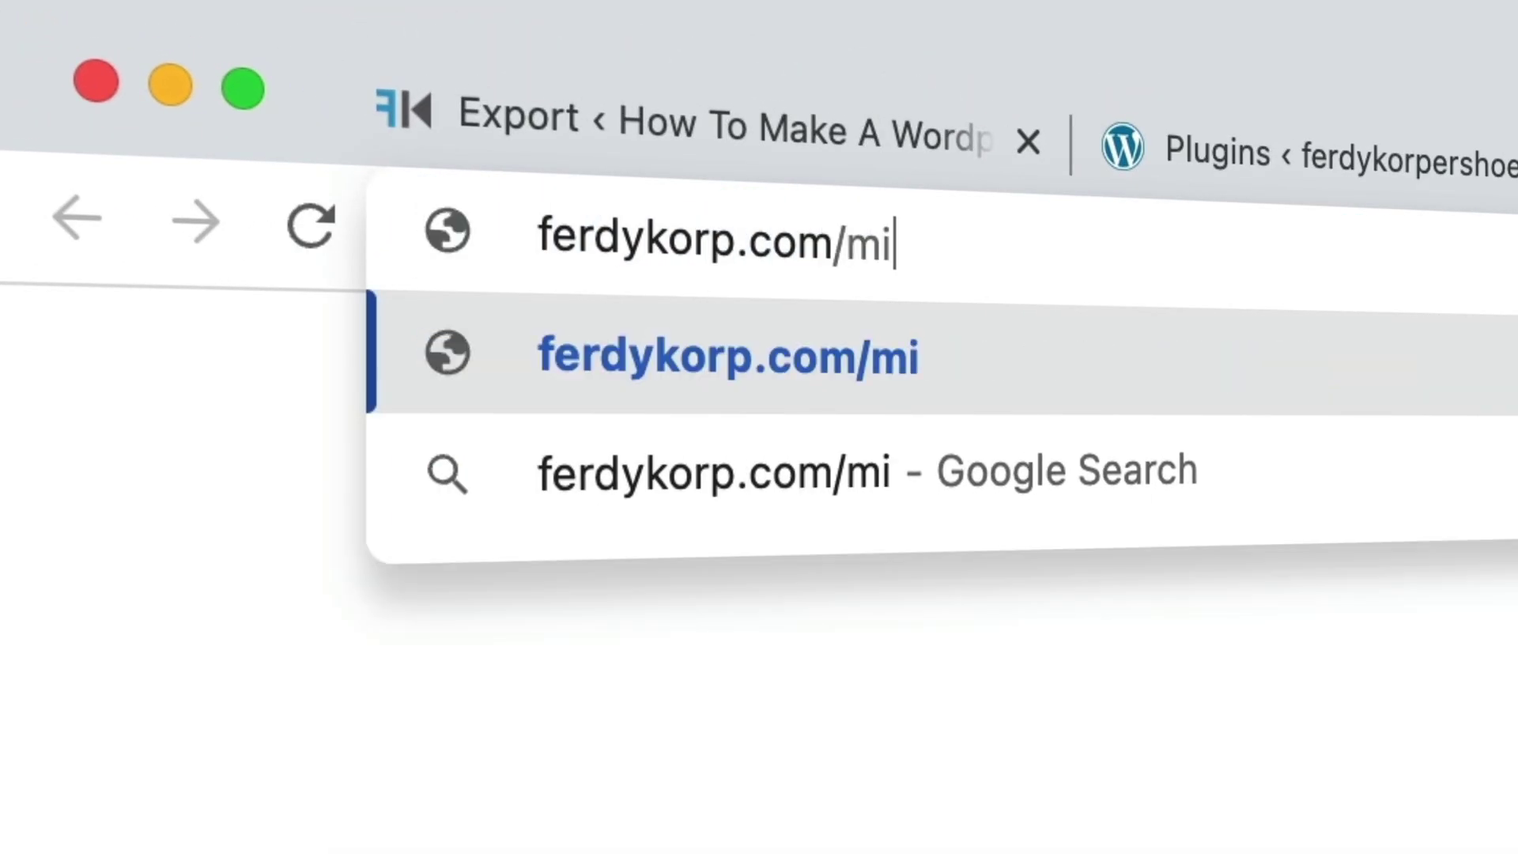
{"action": "type", "text": "grate"}
{"action": "key", "text": "Return"}
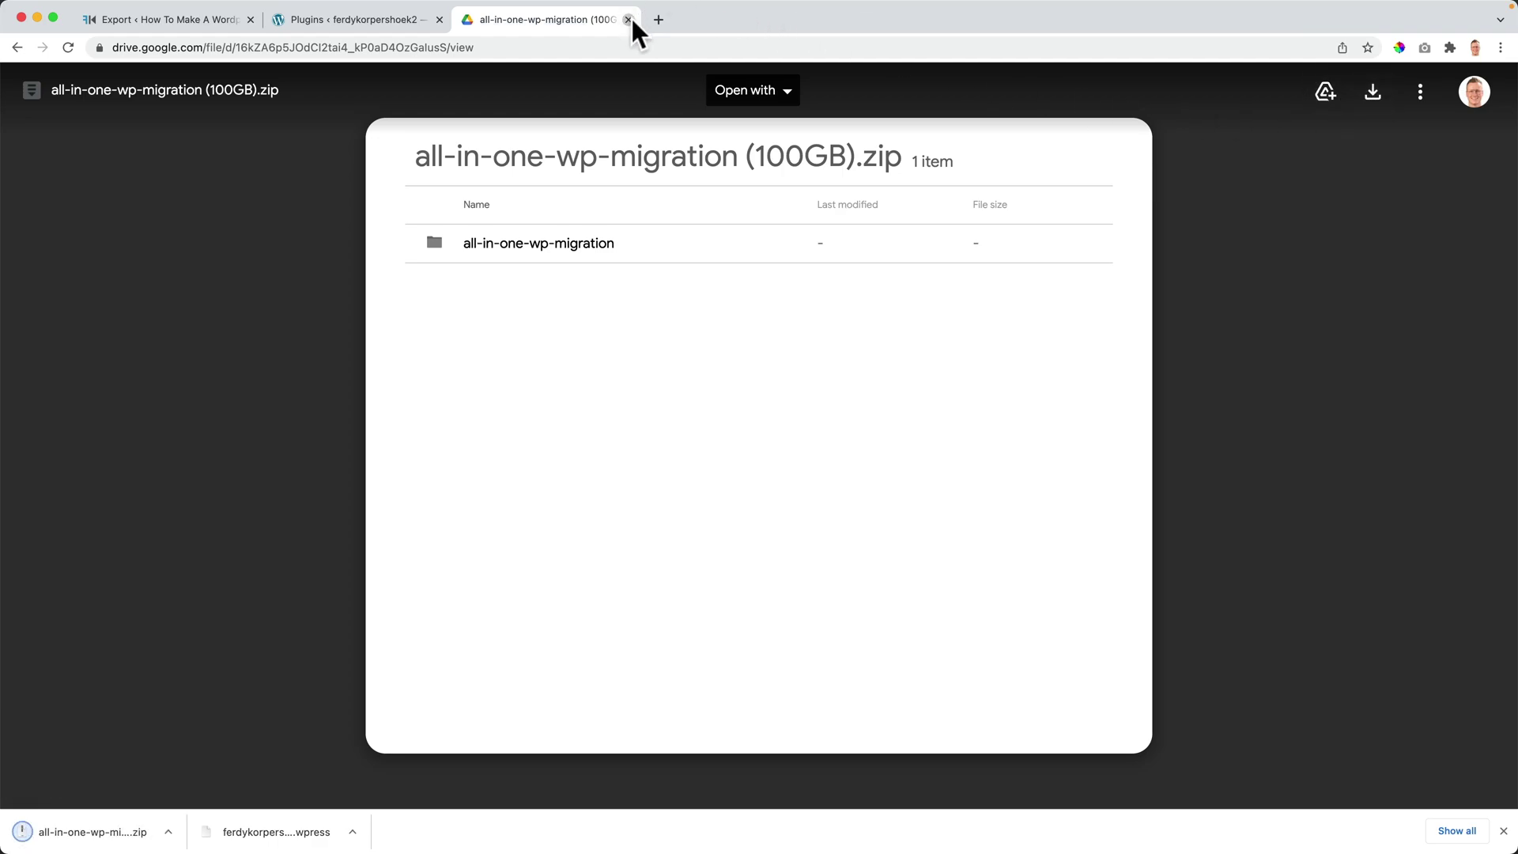
{"action": "left_click", "coordinate": [630, 19]}
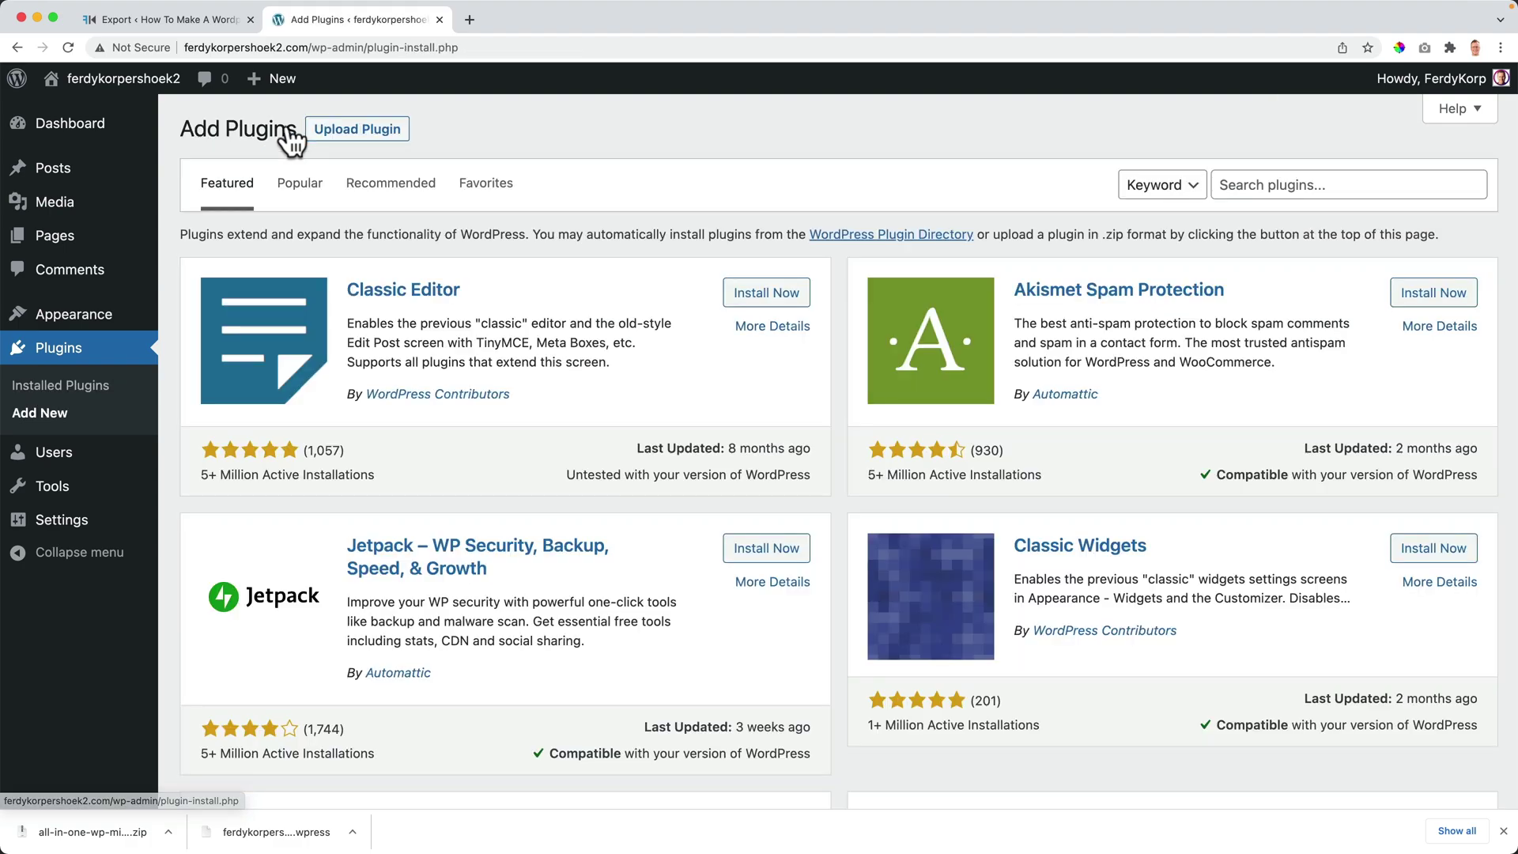
Upload the downloaded 100GB migration plugin zip, install it and activate it.
{"action": "left_click", "coordinate": [360, 141]}
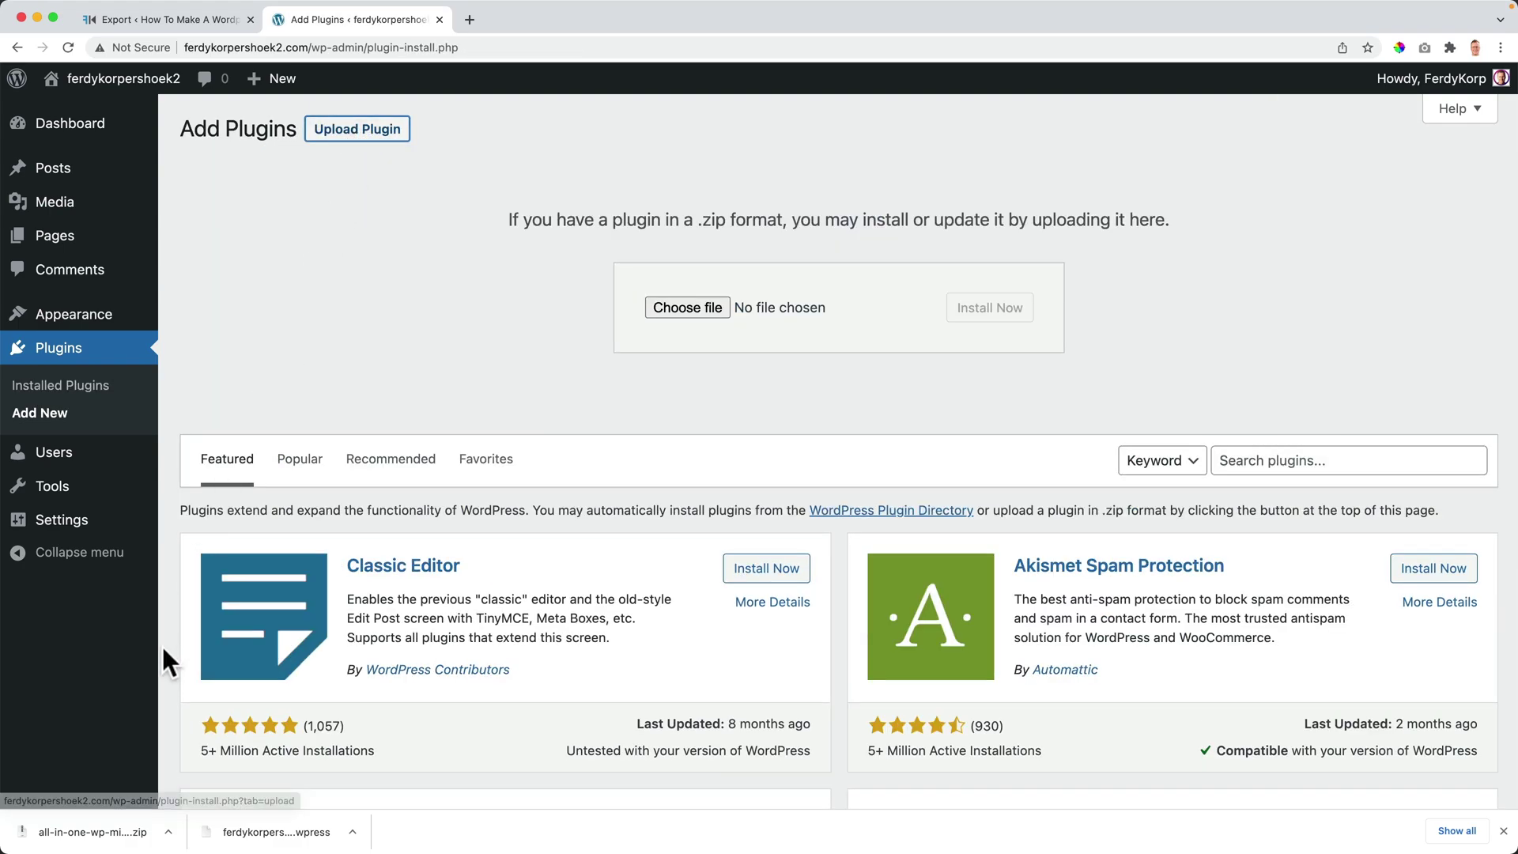
{"action": "left_click_drag", "start_coordinate": [120, 830], "coordinate": [681, 305]}
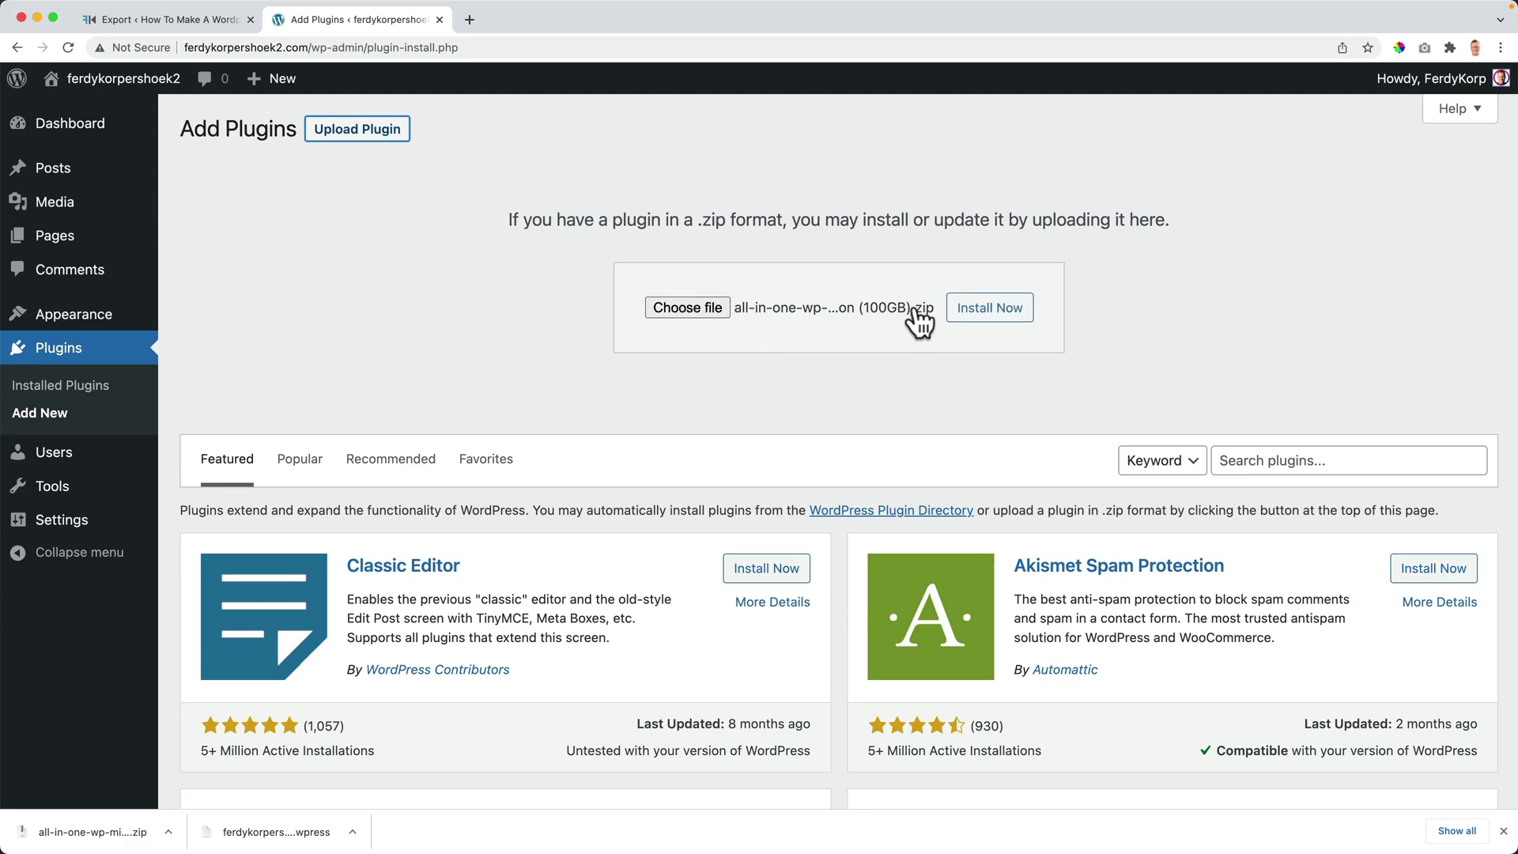
{"action": "left_click", "coordinate": [993, 316]}
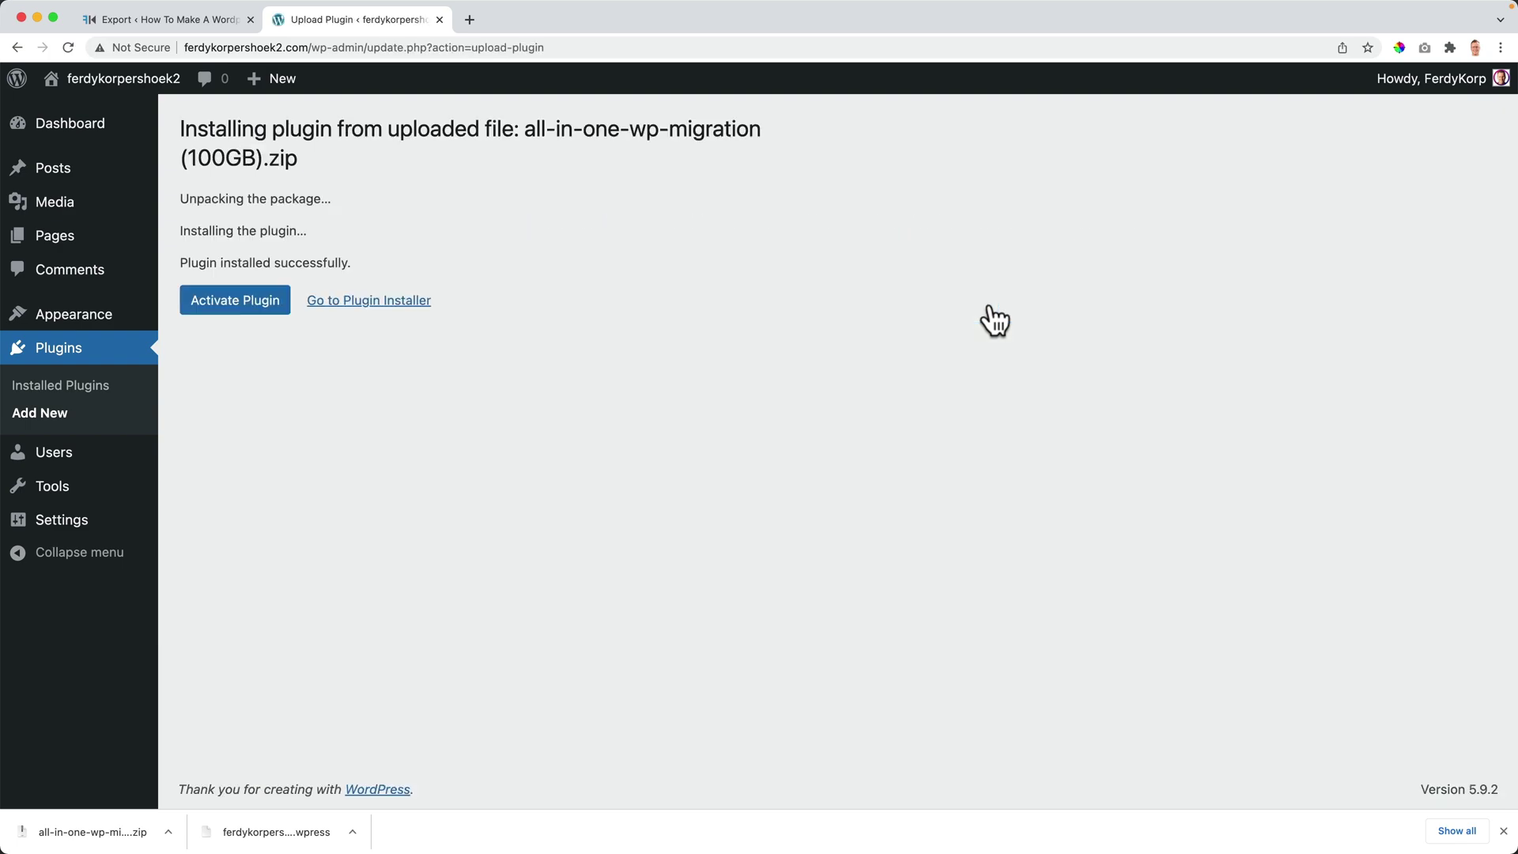
{"action": "left_click", "coordinate": [252, 307]}
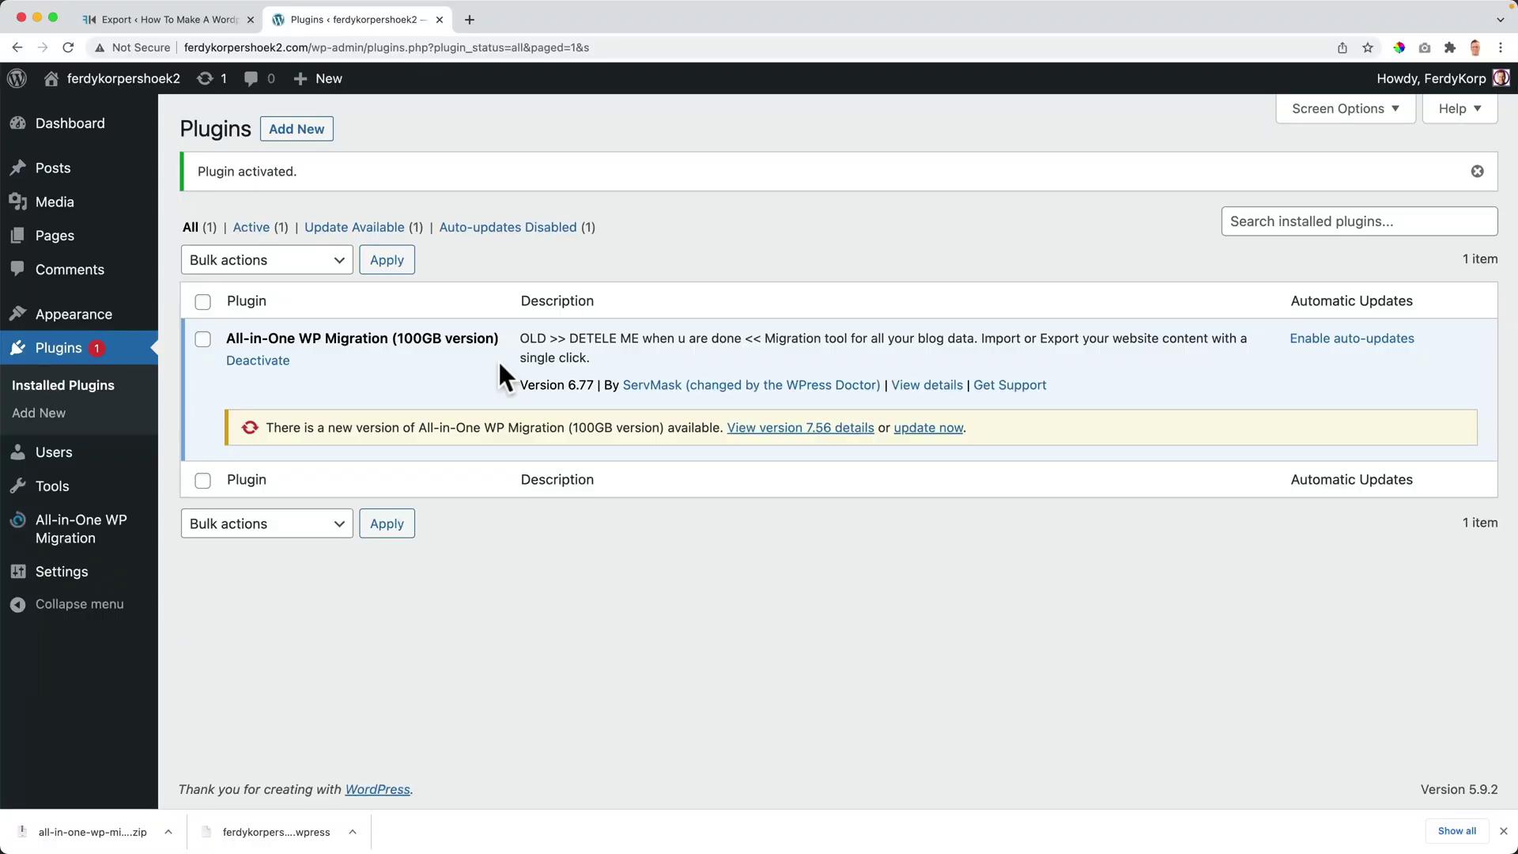
{"action": "mouse_move", "coordinate": [80, 529]}
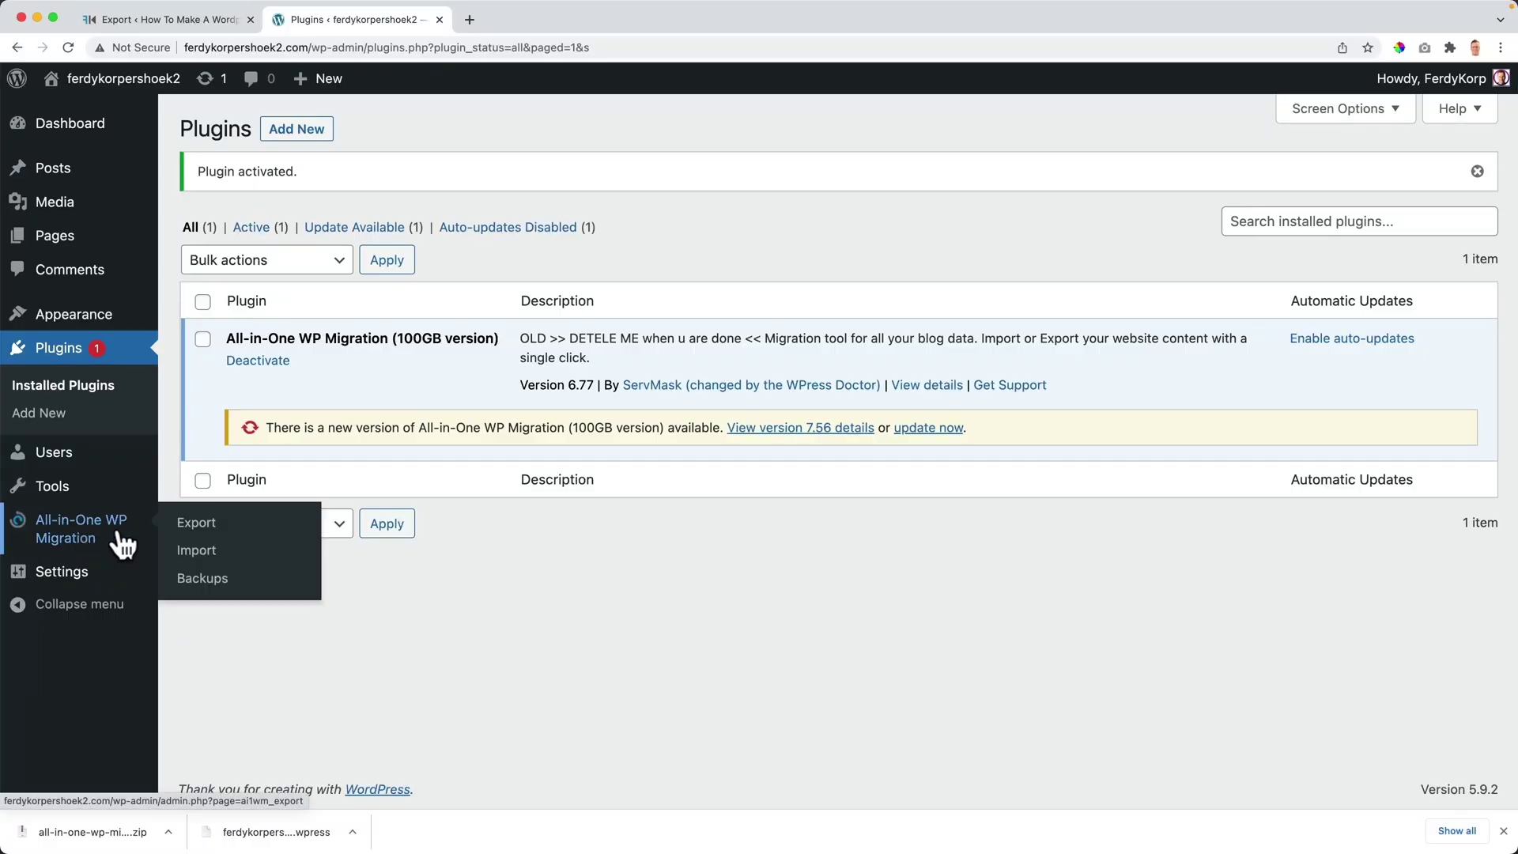
Drop the downloaded 12 GB .wpress backup onto the Import page and confirm the overwrite.
{"action": "left_click", "coordinate": [197, 551]}
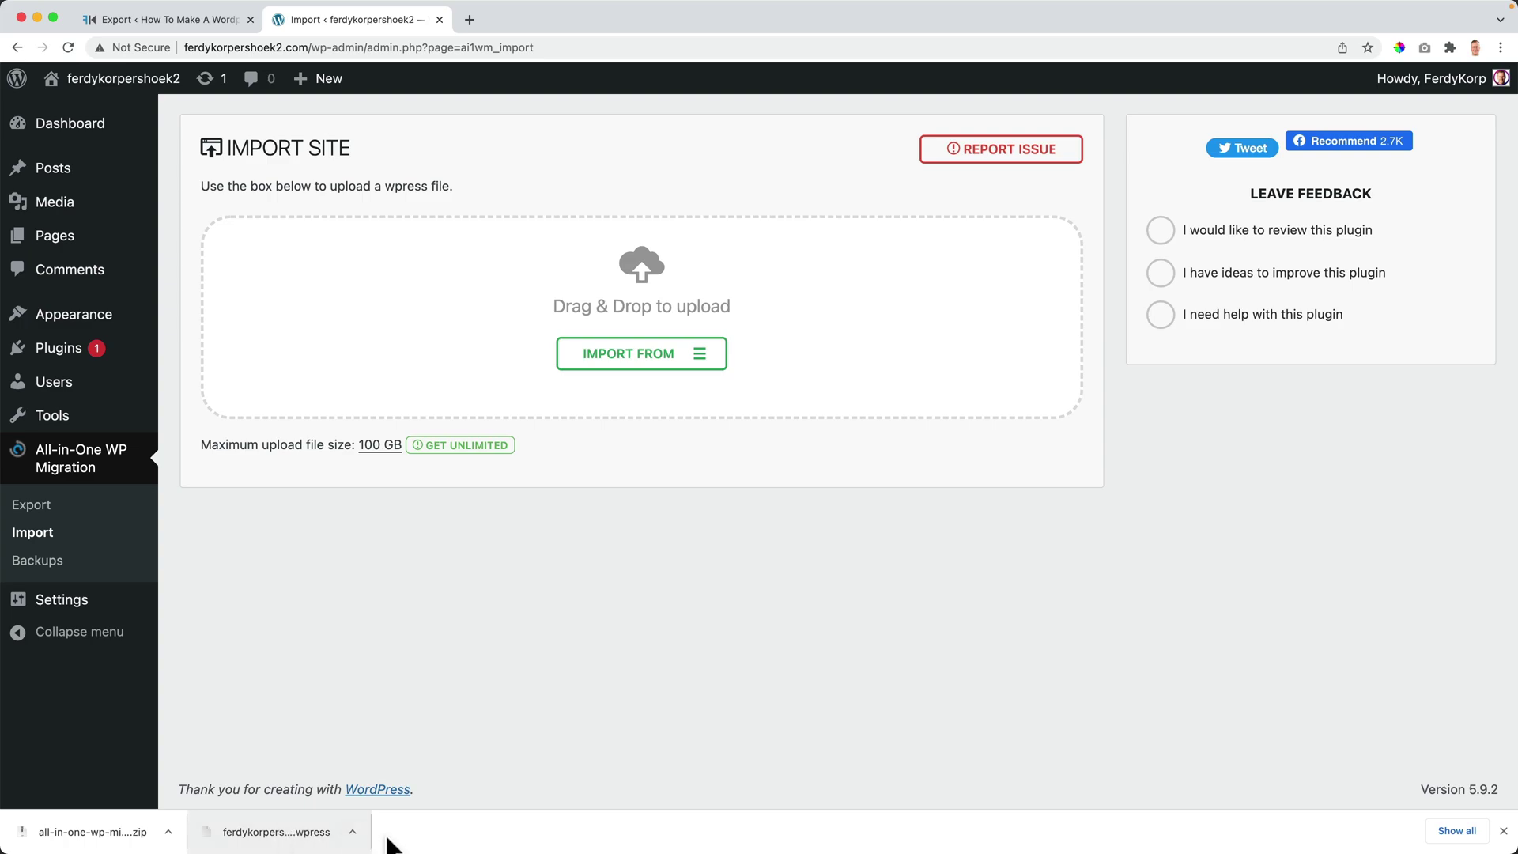
{"action": "left_click", "coordinate": [357, 833]}
{"action": "left_click", "coordinate": [380, 804]}
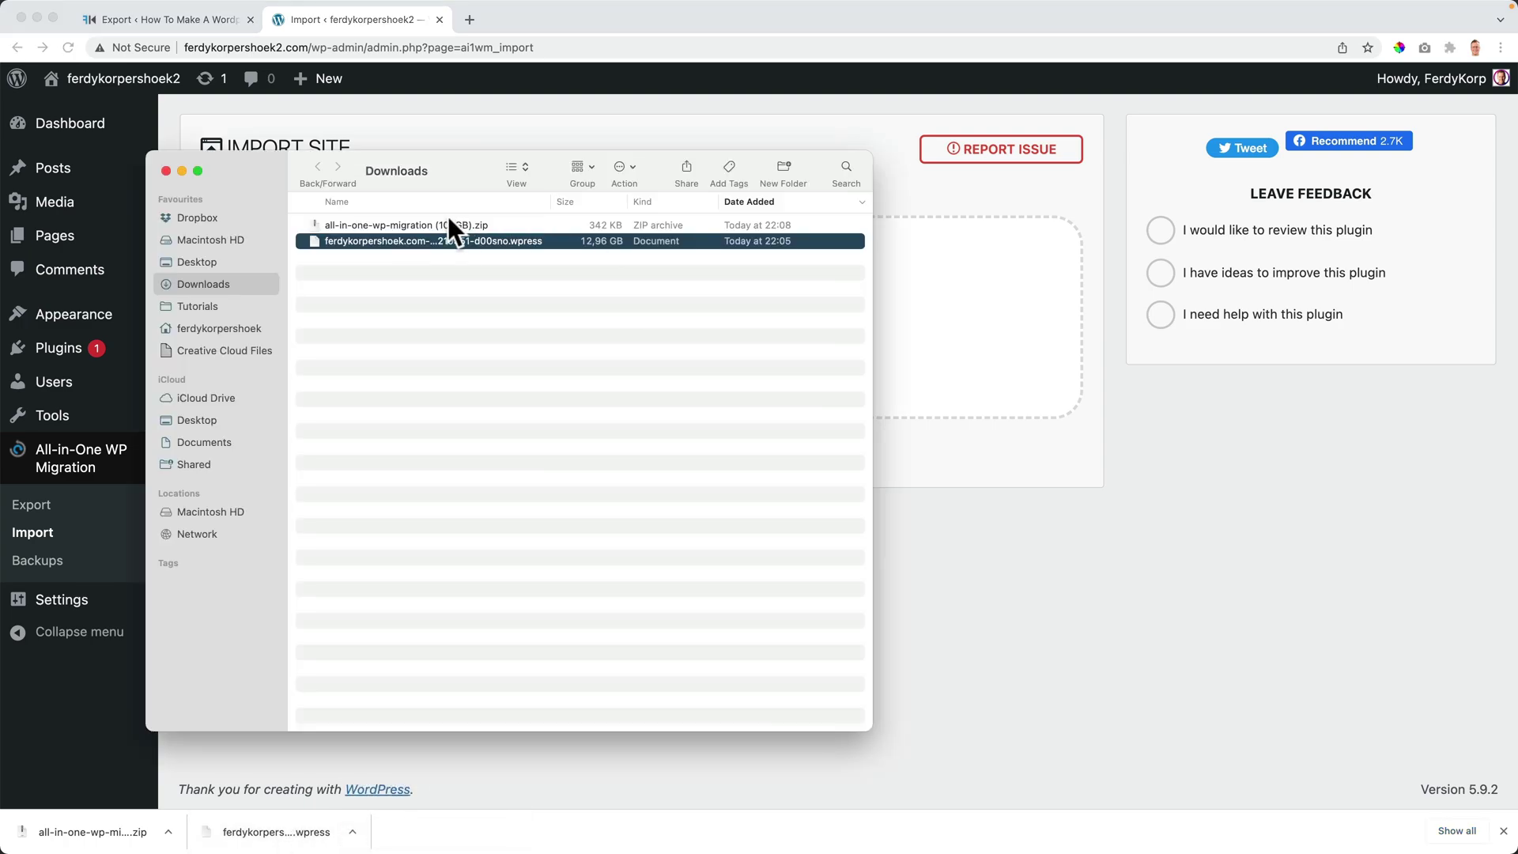
{"action": "right_click", "coordinate": [400, 235]}
{"action": "left_click", "coordinate": [482, 244]}
{"action": "left_click", "coordinate": [166, 171]}
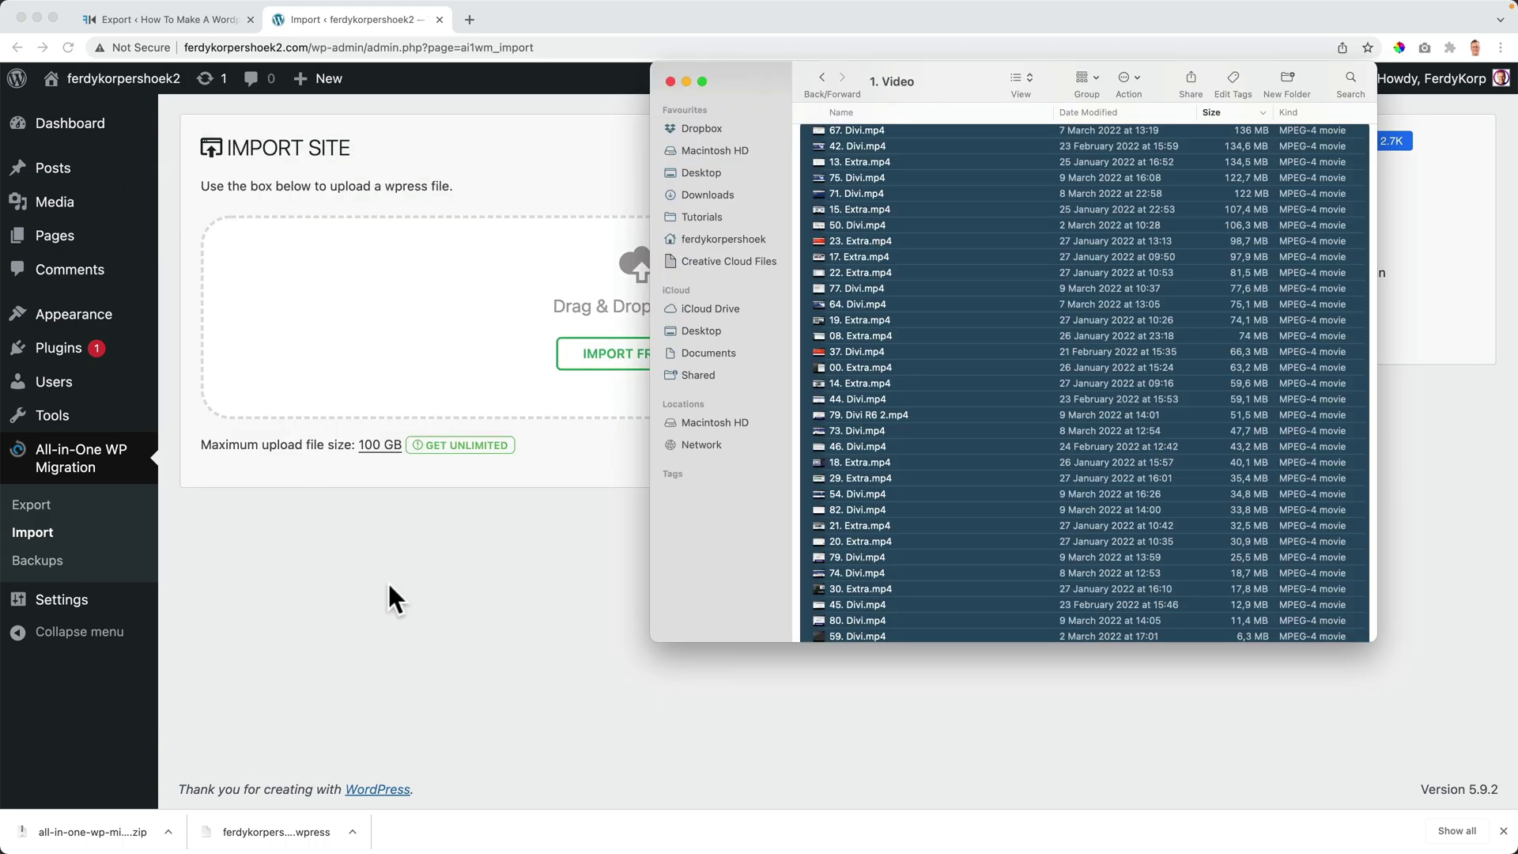
{"action": "left_click", "coordinate": [484, 581]}
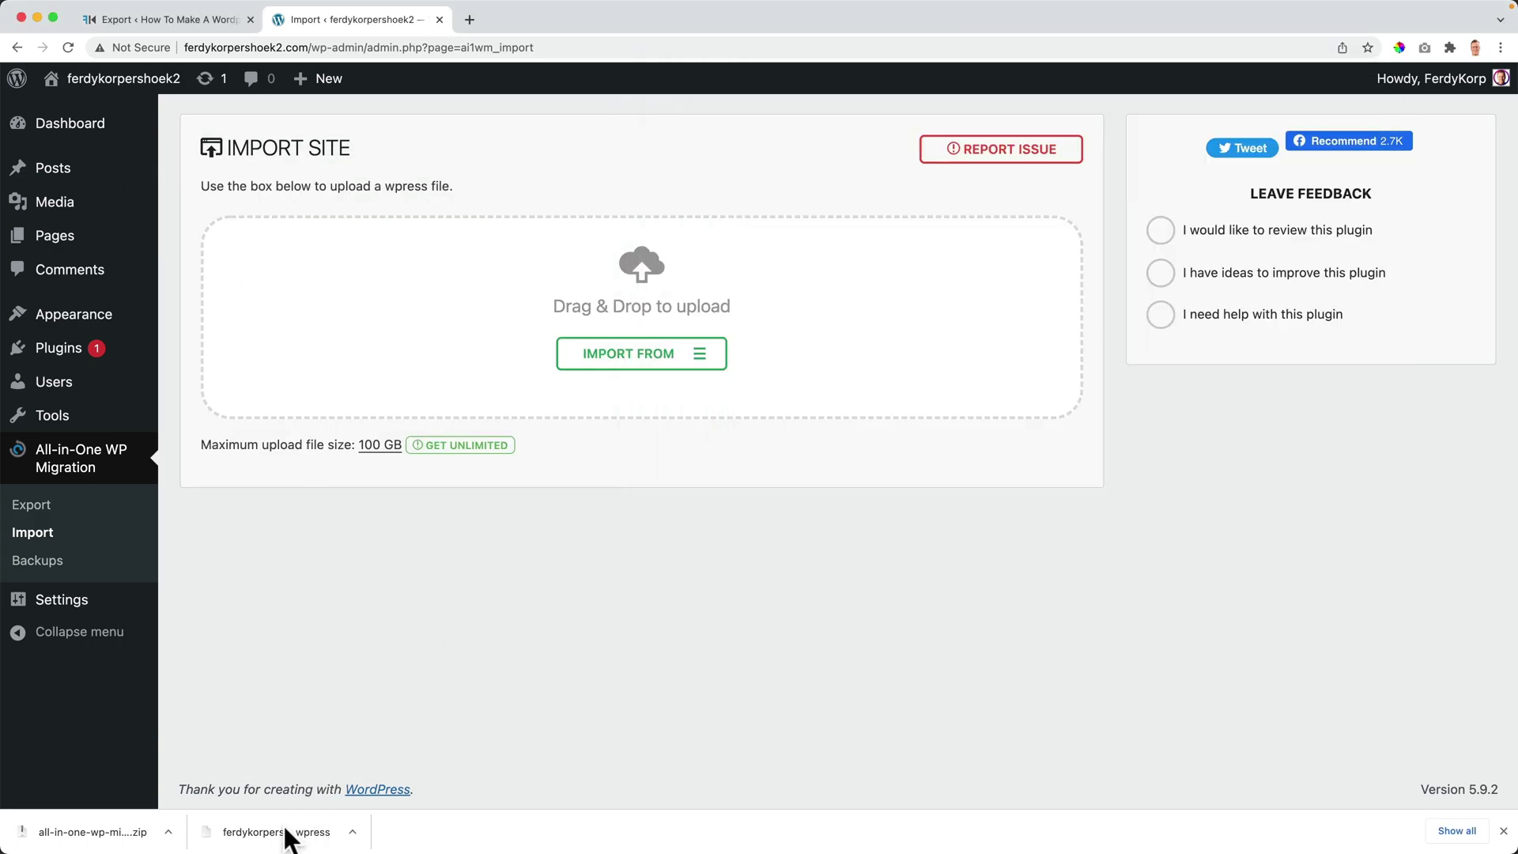
{"action": "left_click_drag", "start_coordinate": [285, 832], "coordinate": [575, 308]}
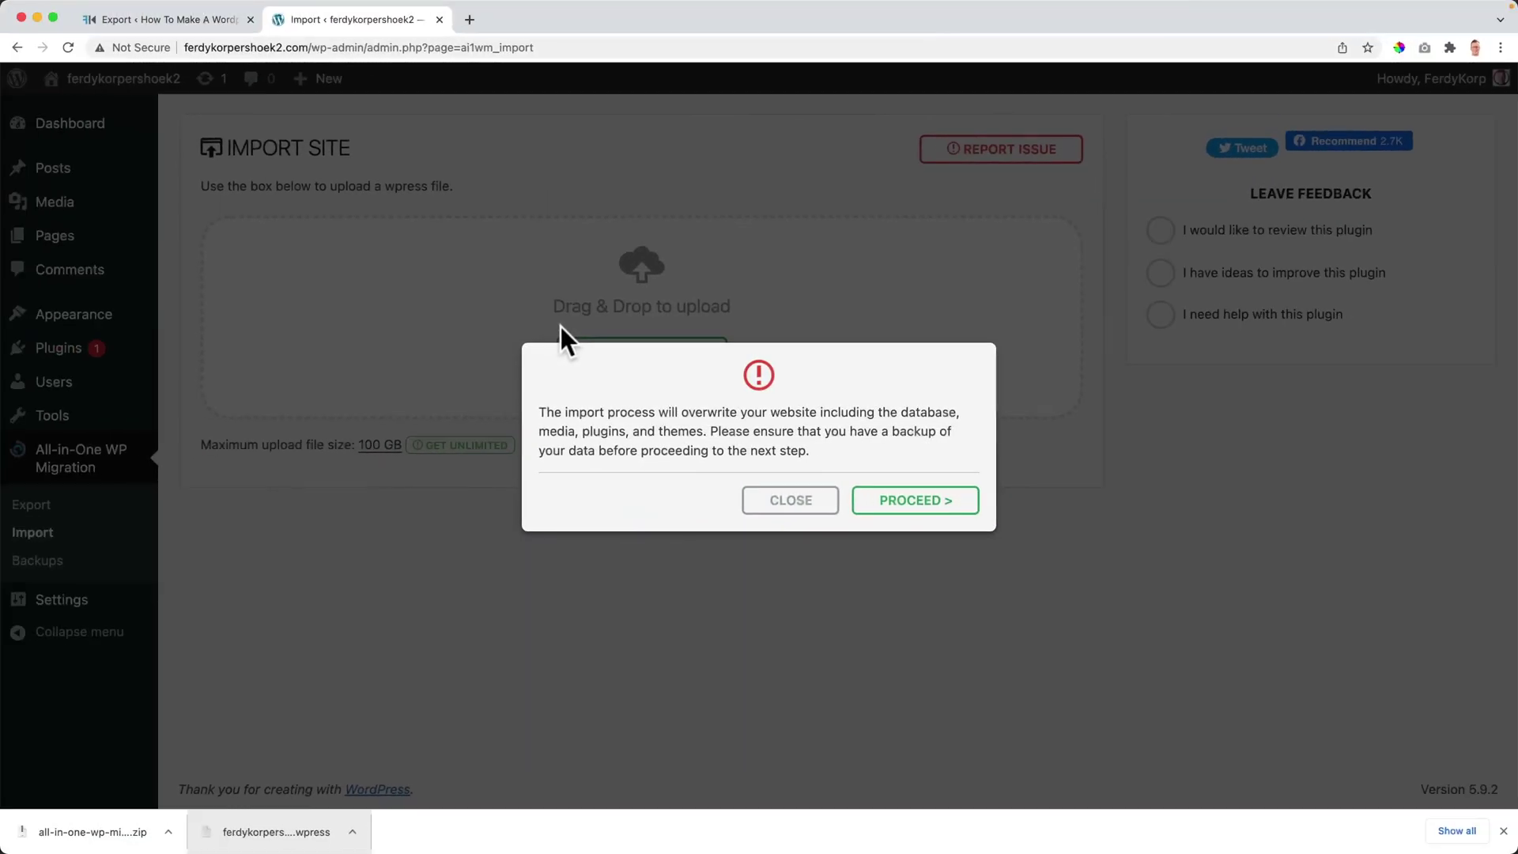
{"action": "left_click", "coordinate": [911, 503]}
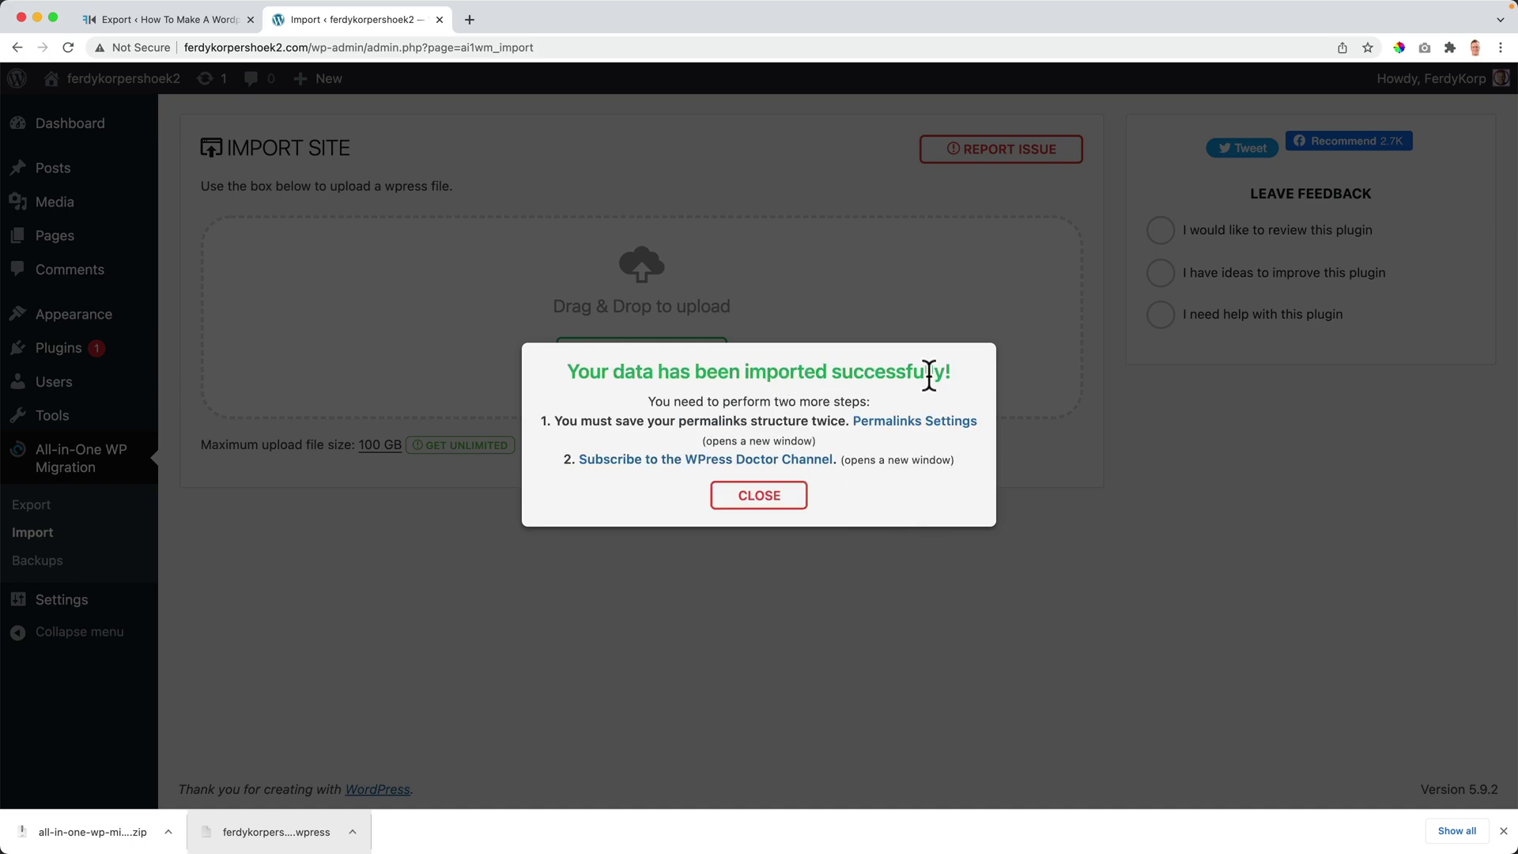
Open the WPress Doctor channel in a new tab, decline subscribing, and browse its videos.
{"action": "right_click", "coordinate": [764, 464]}
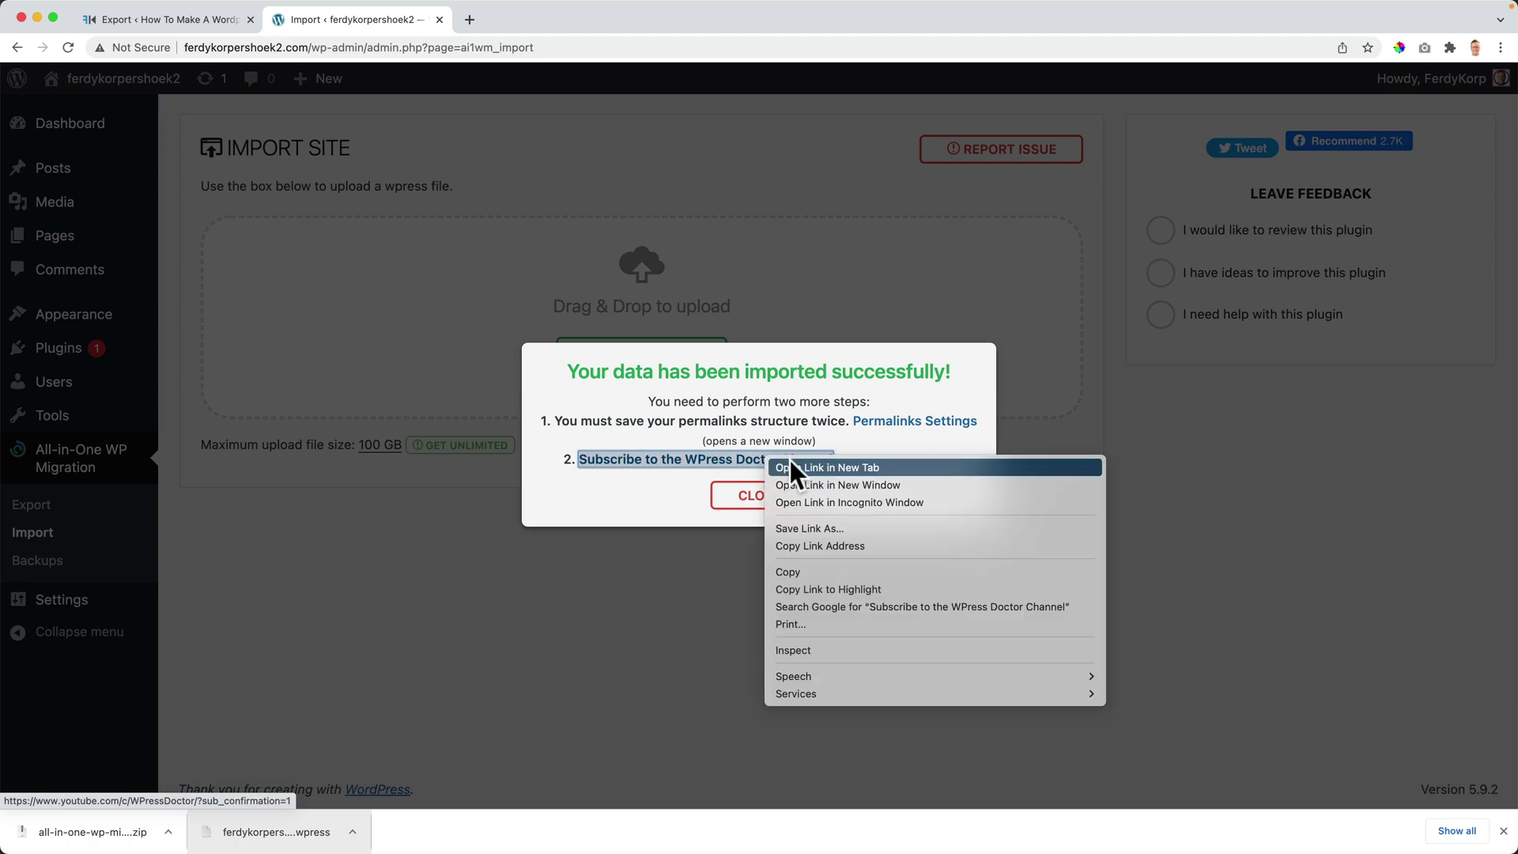
{"action": "left_click", "coordinate": [789, 459]}
{"action": "left_click", "coordinate": [541, 22]}
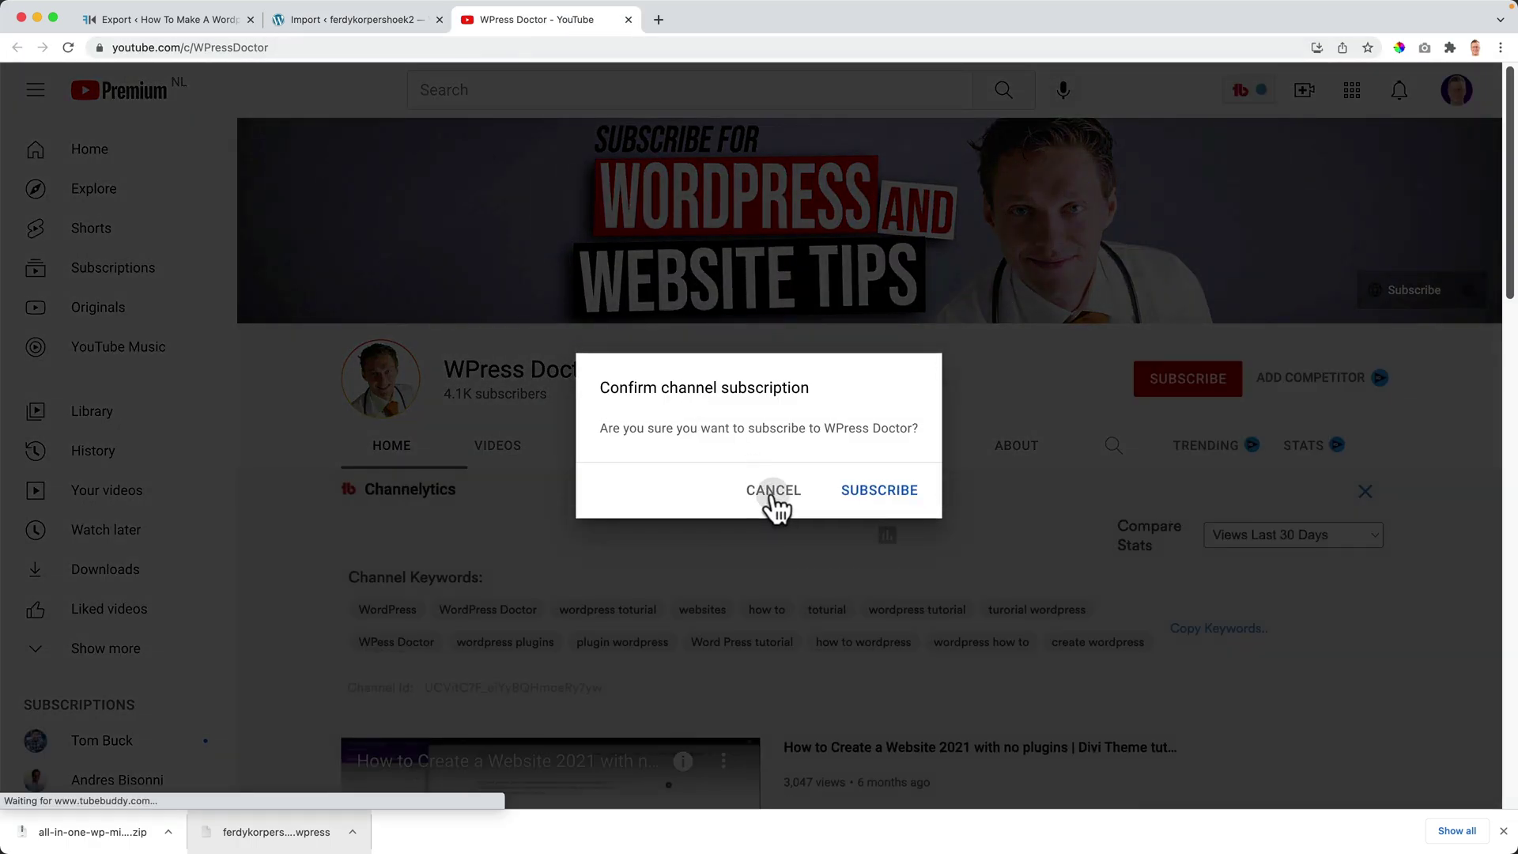
{"action": "left_click", "coordinate": [772, 490]}
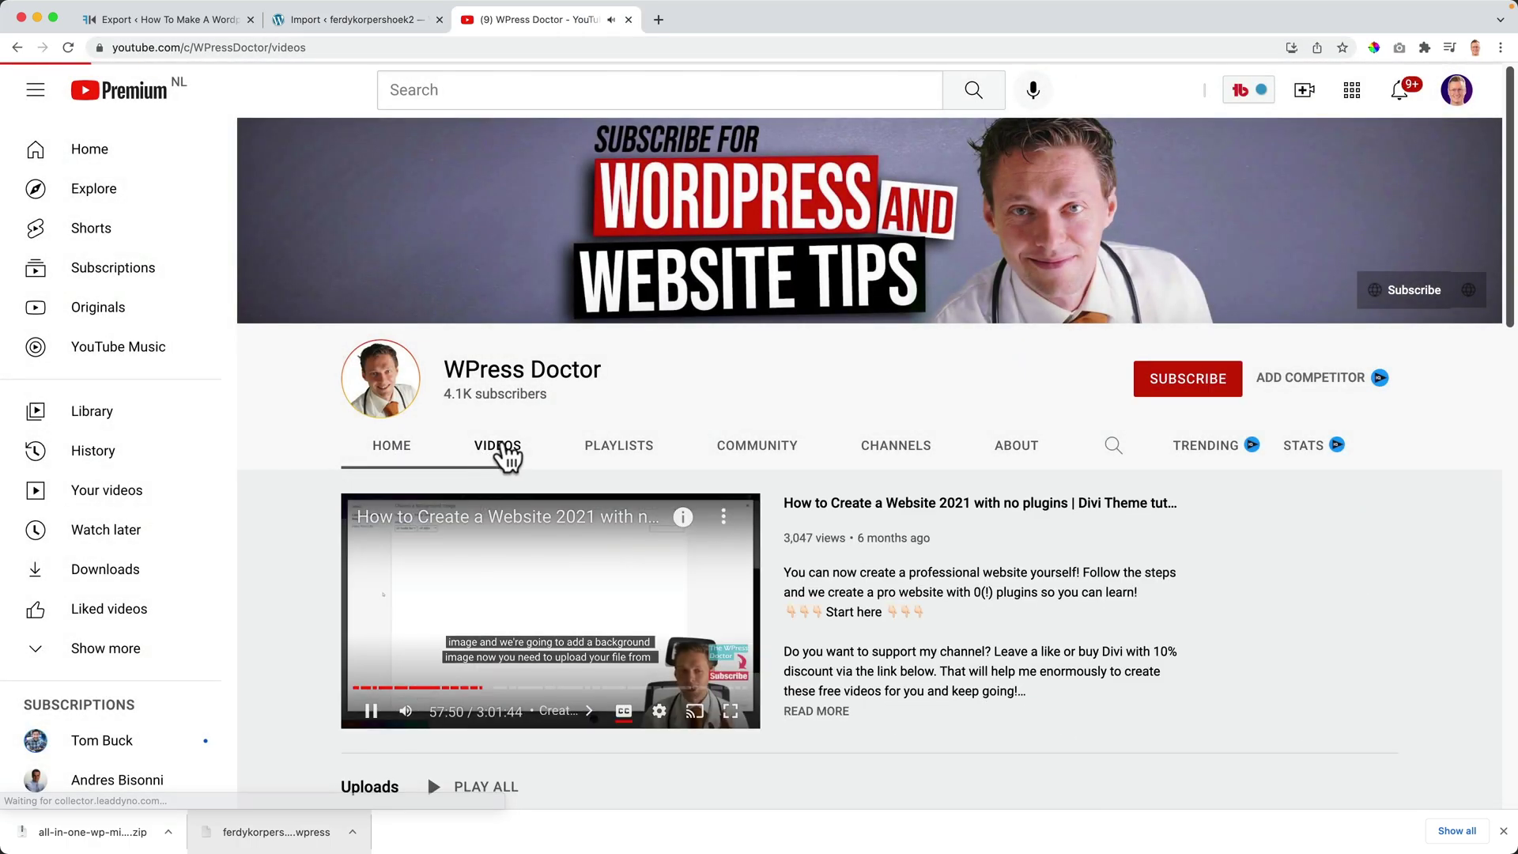
{"action": "left_click", "coordinate": [497, 447]}
{"action": "scroll", "coordinate": [316, 438], "scroll_direction": "down", "scroll_amount": 2}
{"action": "scroll", "coordinate": [317, 438], "scroll_direction": "down", "scroll_amount": 1}
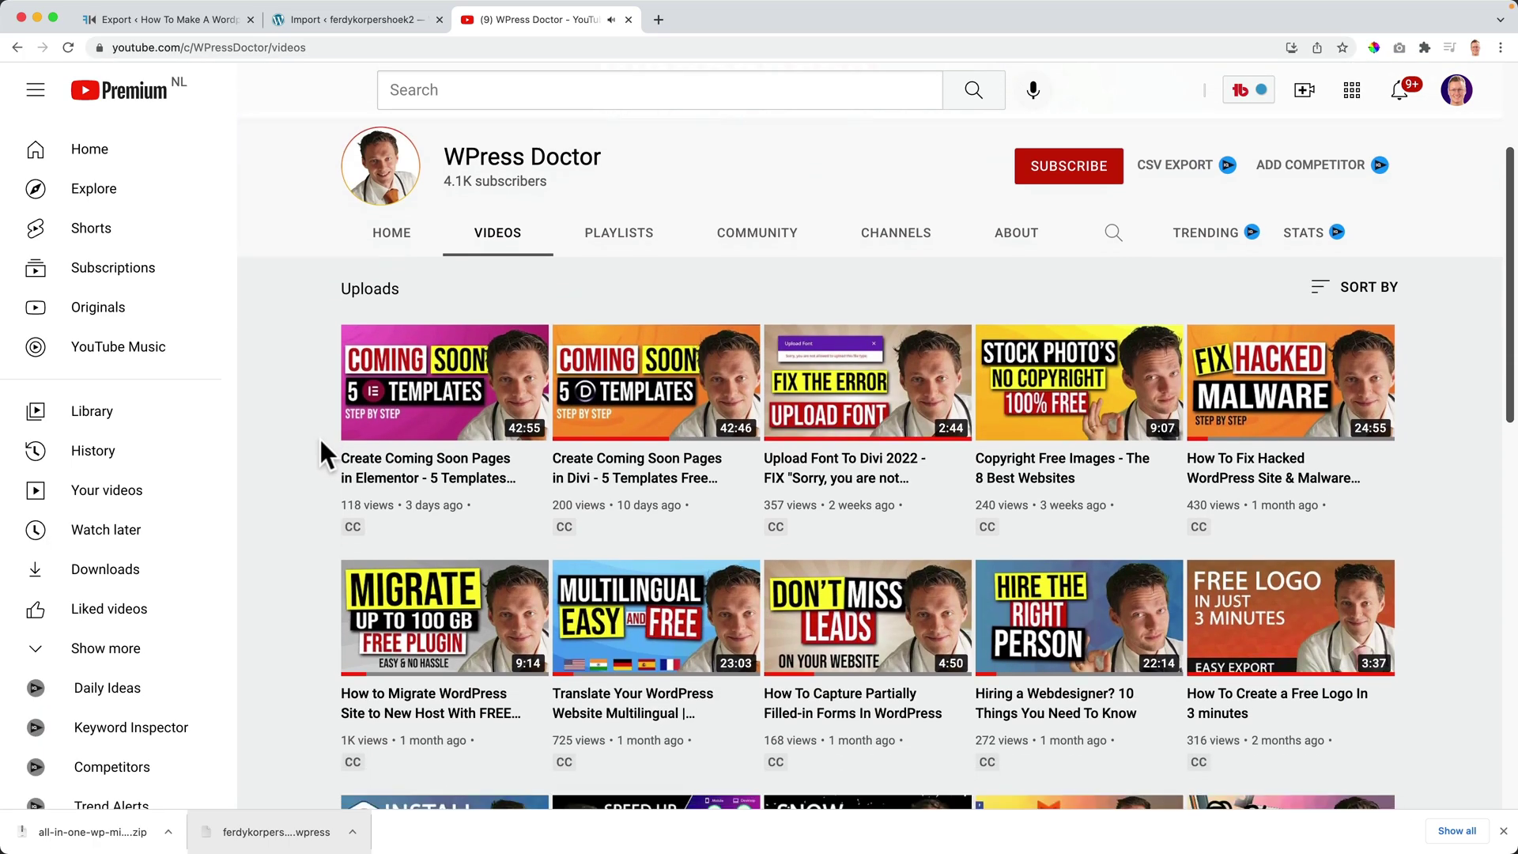
{"action": "scroll", "coordinate": [319, 436], "scroll_direction": "down", "scroll_amount": 1}
{"action": "scroll", "coordinate": [320, 434], "scroll_direction": "down", "scroll_amount": 1}
{"action": "scroll", "coordinate": [329, 430], "scroll_direction": "down", "scroll_amount": 2}
{"action": "scroll", "coordinate": [330, 435], "scroll_direction": "down", "scroll_amount": 1}
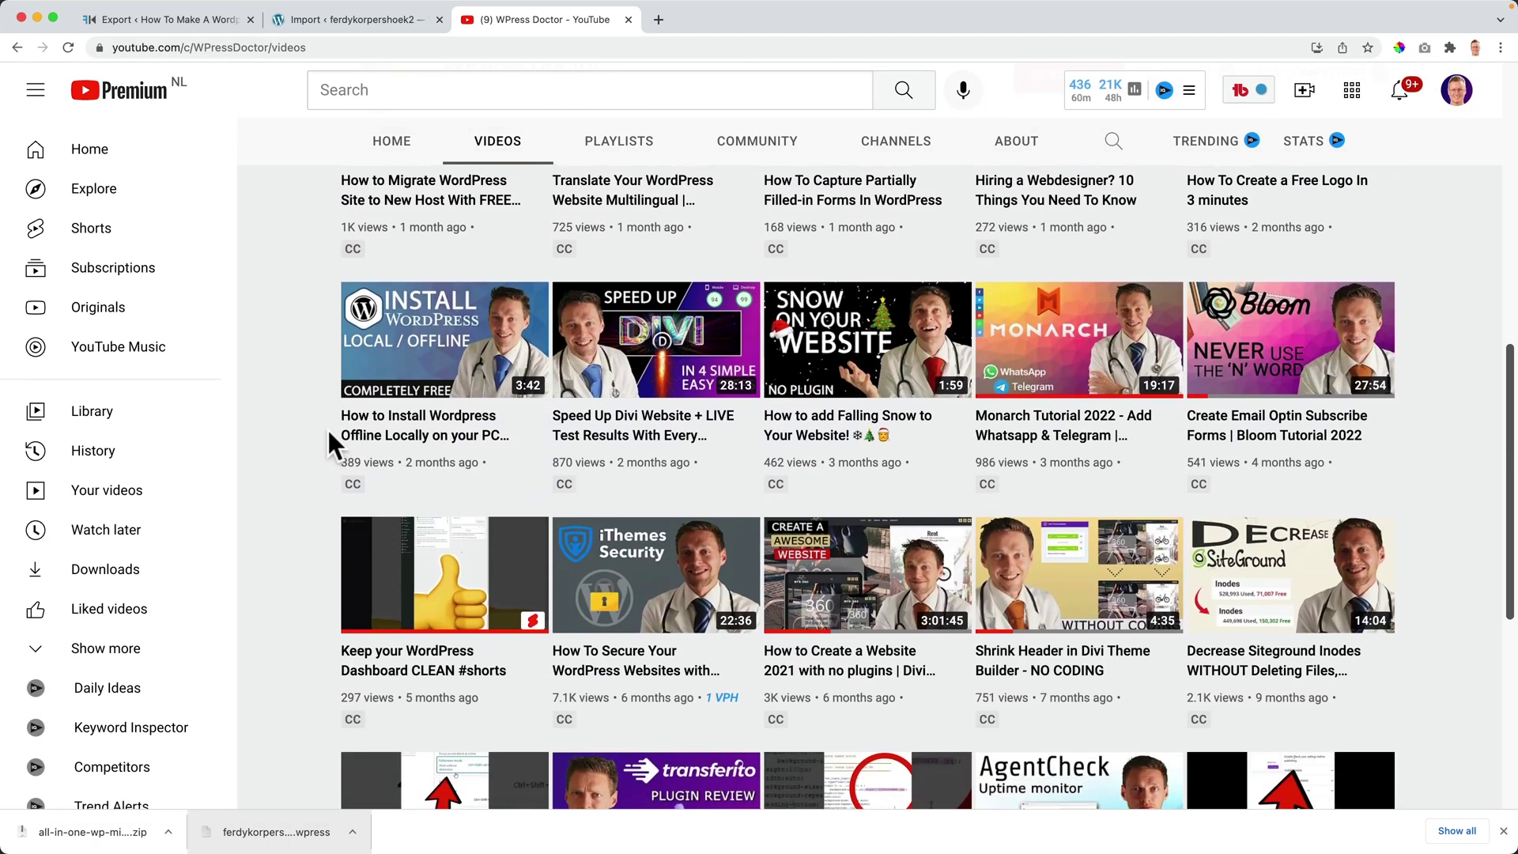
{"action": "scroll", "coordinate": [326, 427], "scroll_direction": "up", "scroll_amount": 8}
Close the YouTube channel tab and dismiss the import success message.
{"action": "left_click", "coordinate": [629, 19]}
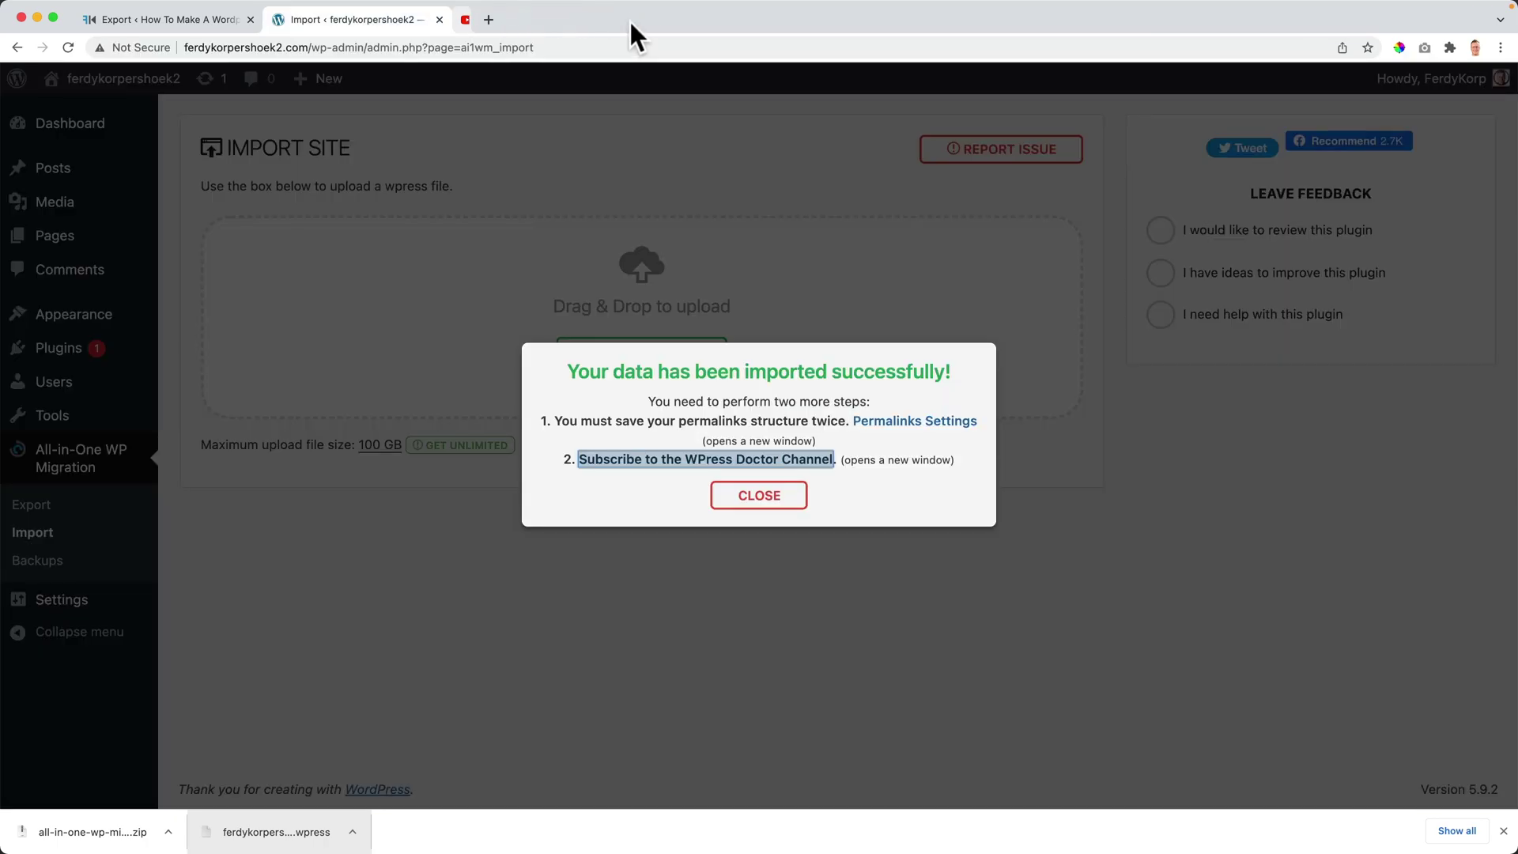
{"action": "left_click", "coordinate": [897, 466]}
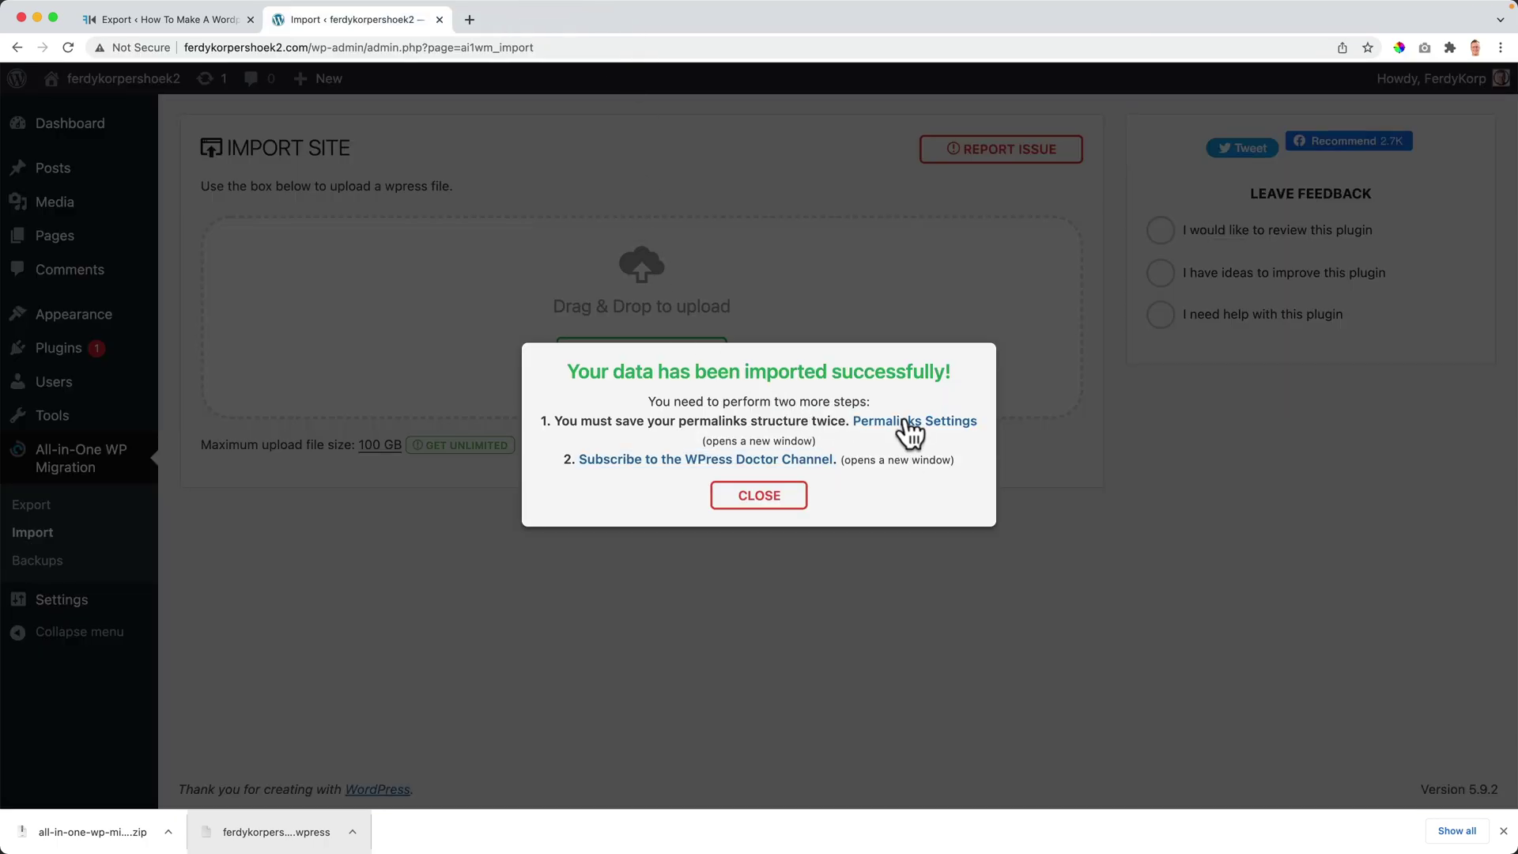
{"action": "left_click", "coordinate": [776, 504]}
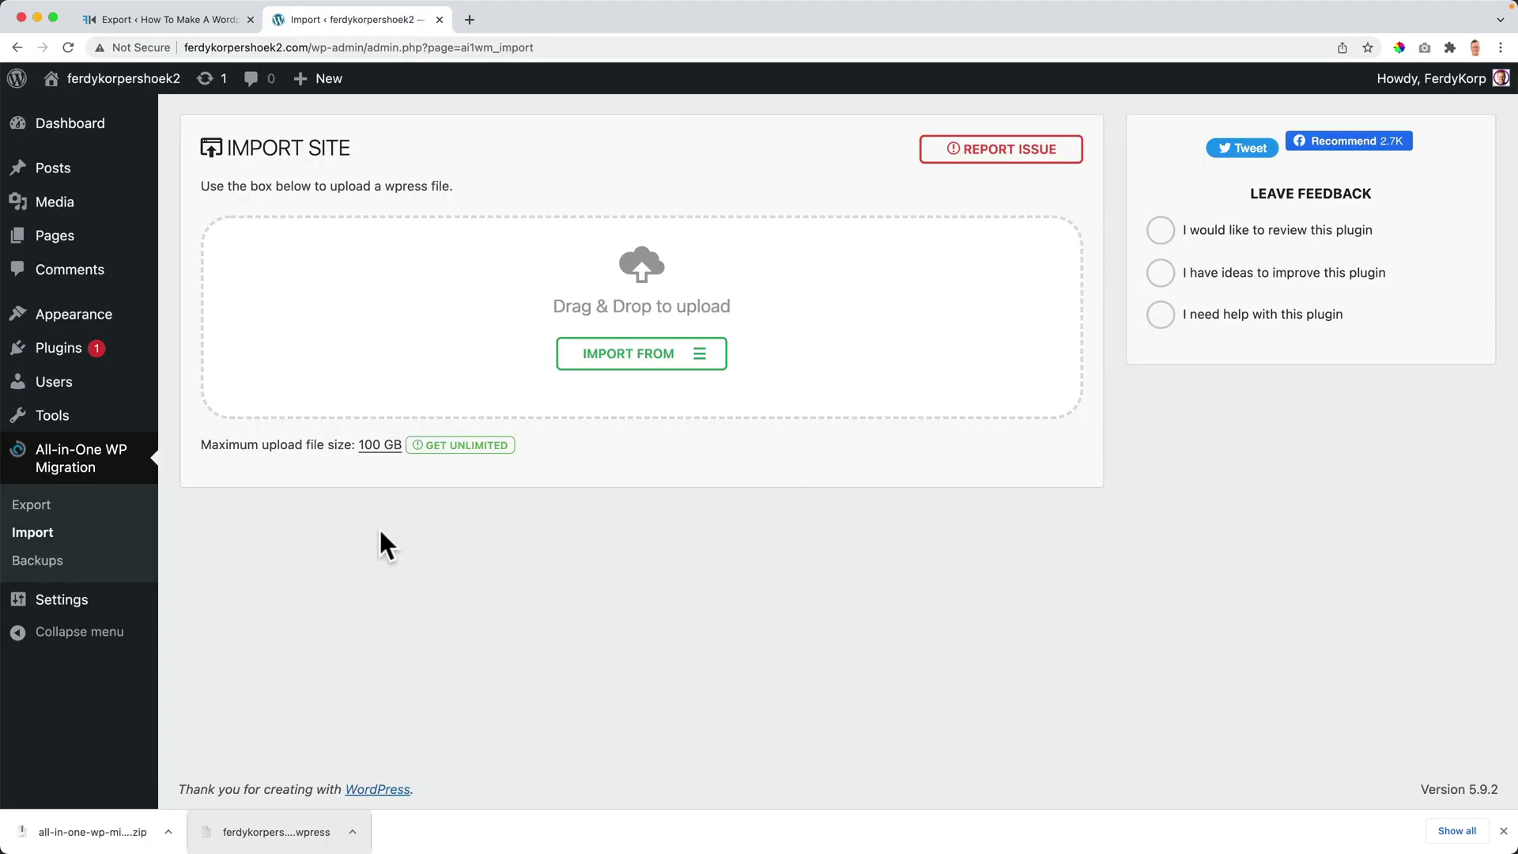
{"action": "mouse_move", "coordinate": [62, 599]}
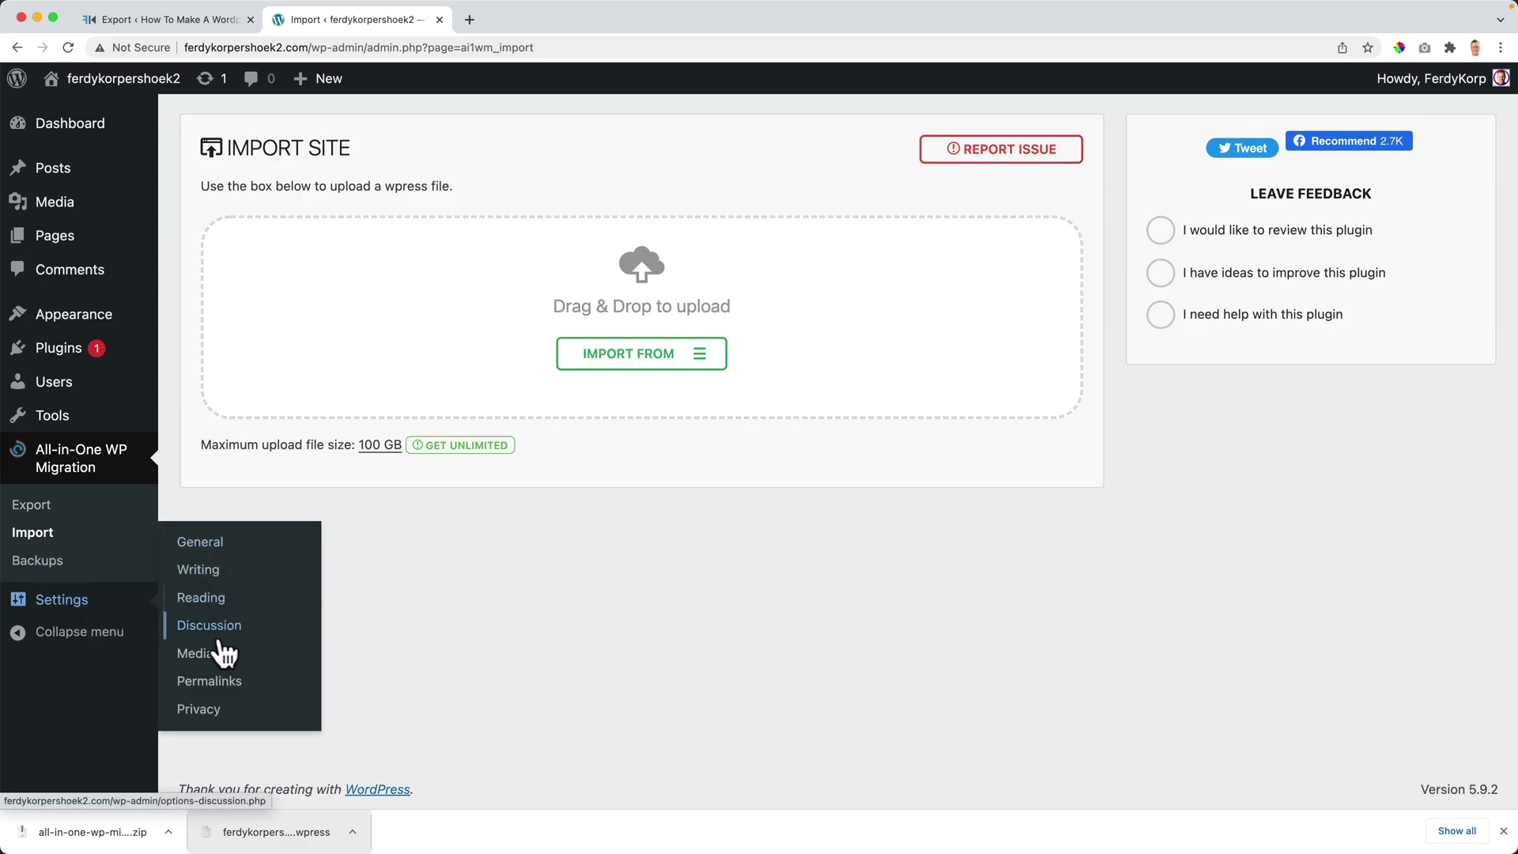
Open the migrated site's Permalink Settings page, glancing back at the original site's export tab.
{"action": "left_click", "coordinate": [225, 689]}
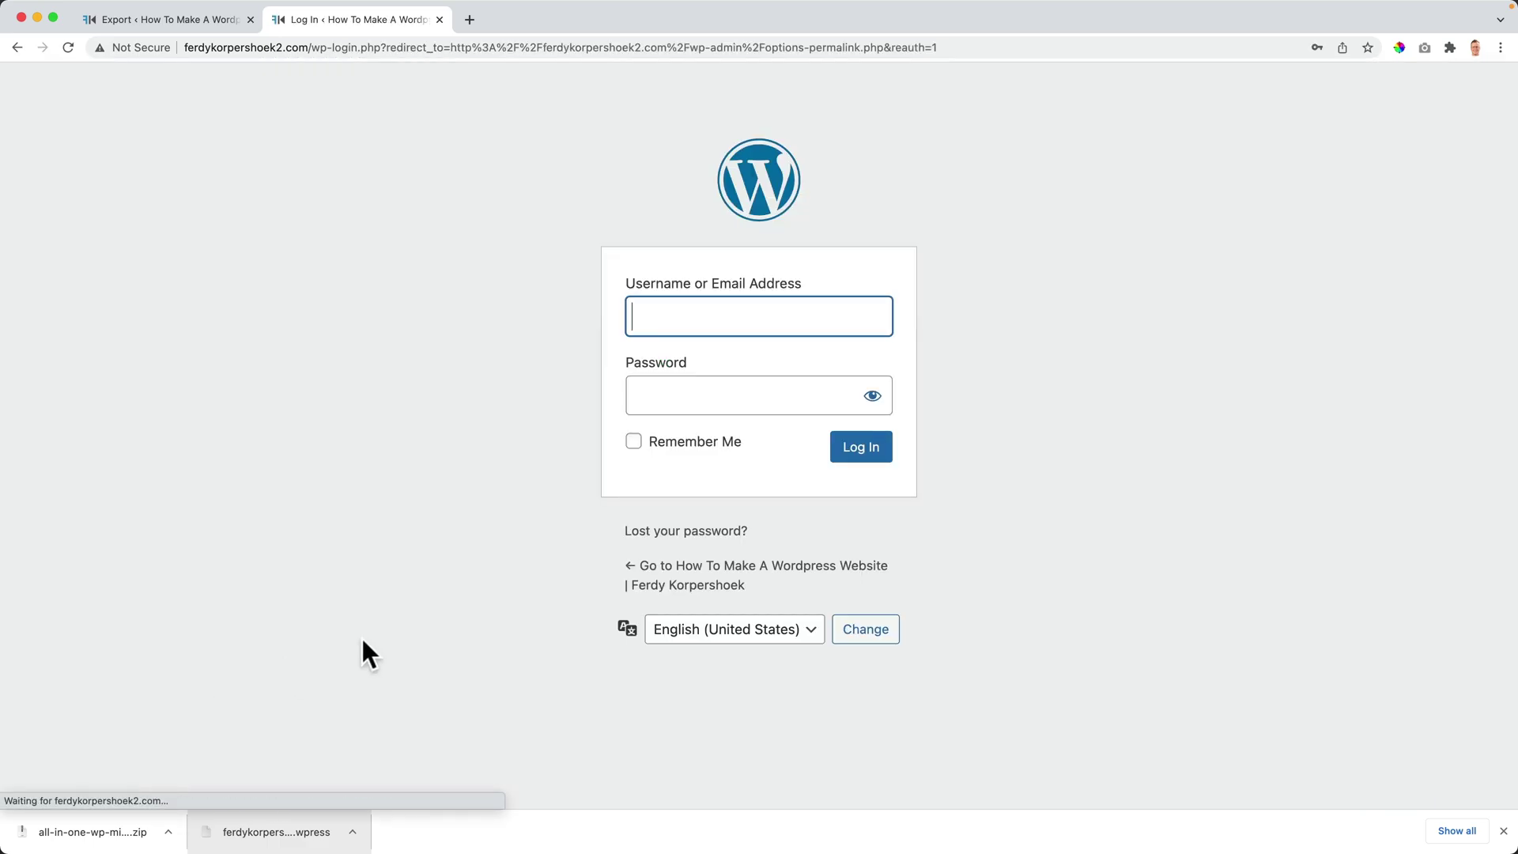
{"action": "left_click", "coordinate": [210, 22]}
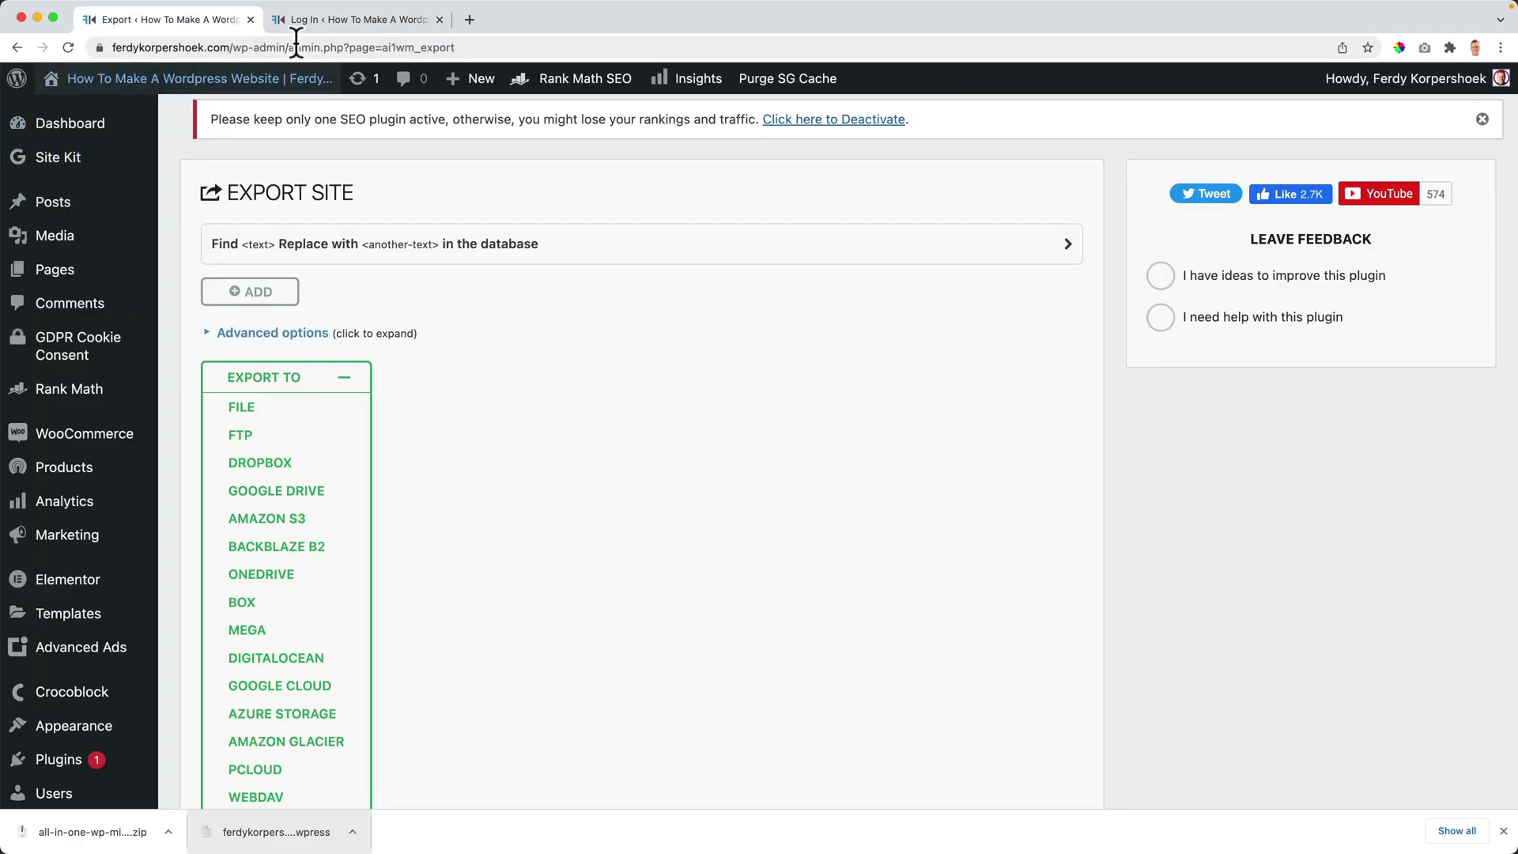
{"action": "left_click", "coordinate": [324, 19]}
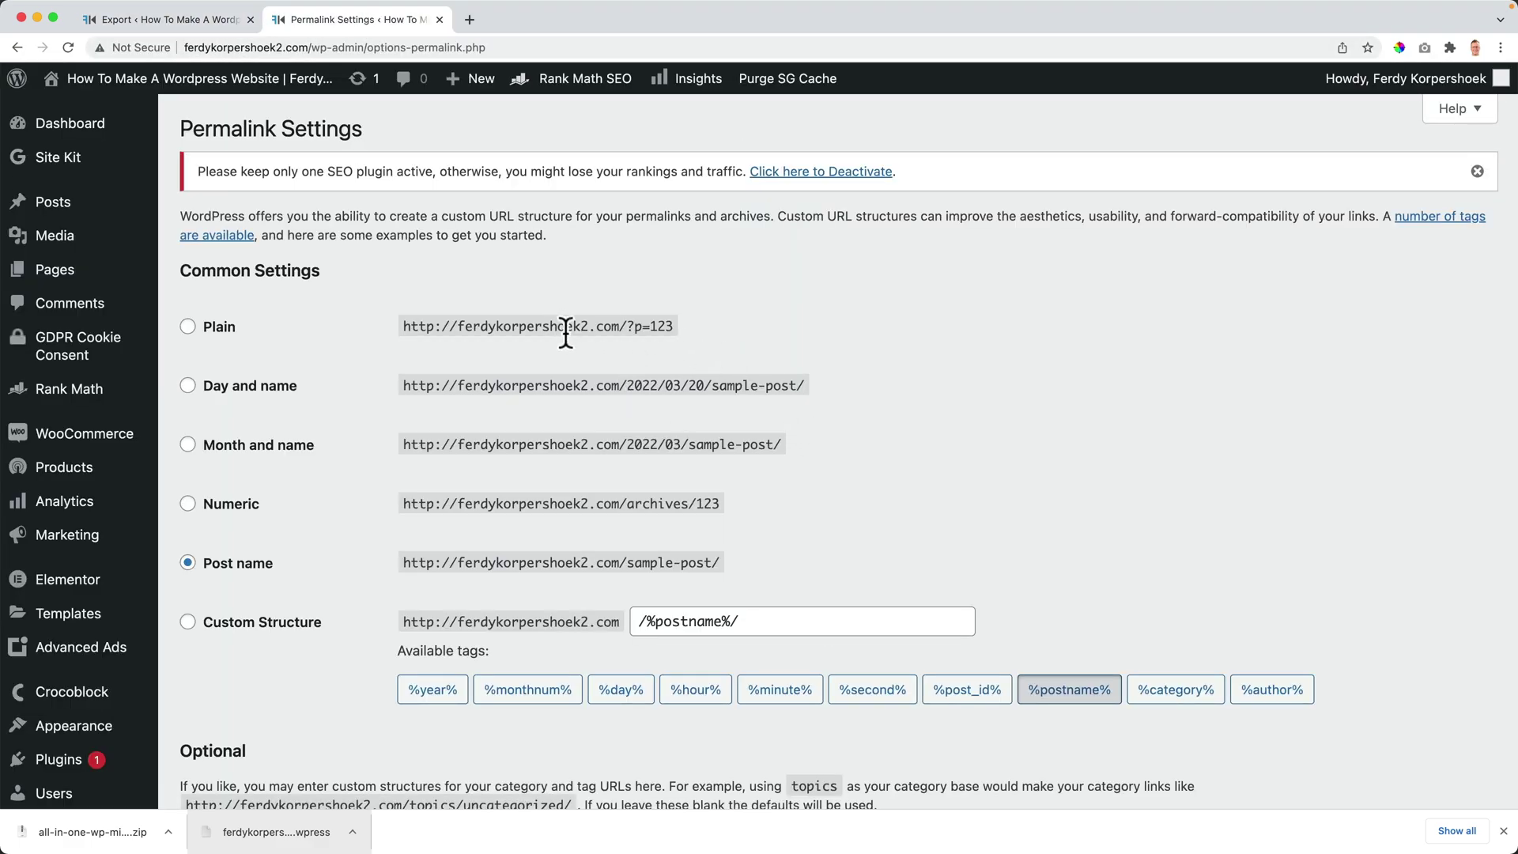
Save the Post name permalink setting on the destination site and close the downloads bar.
{"action": "left_click", "coordinate": [173, 21]}
{"action": "left_click", "coordinate": [357, 19]}
{"action": "scroll", "coordinate": [236, 581], "scroll_direction": "down", "scroll_amount": 2}
{"action": "scroll", "coordinate": [237, 593], "scroll_direction": "down", "scroll_amount": 5}
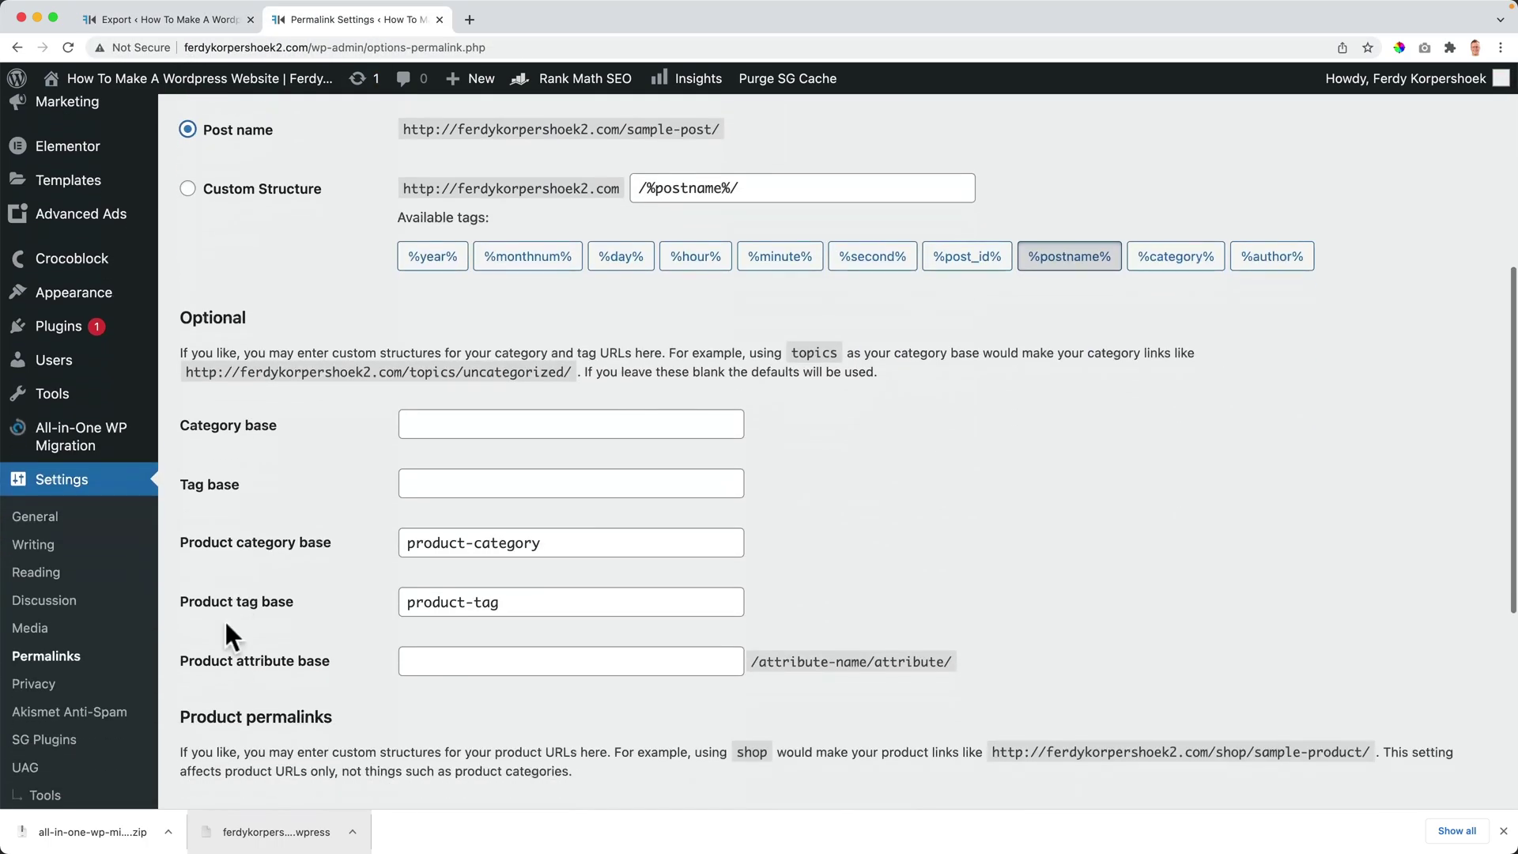
{"action": "scroll", "coordinate": [230, 640], "scroll_direction": "down", "scroll_amount": 4}
{"action": "left_click", "coordinate": [225, 704]}
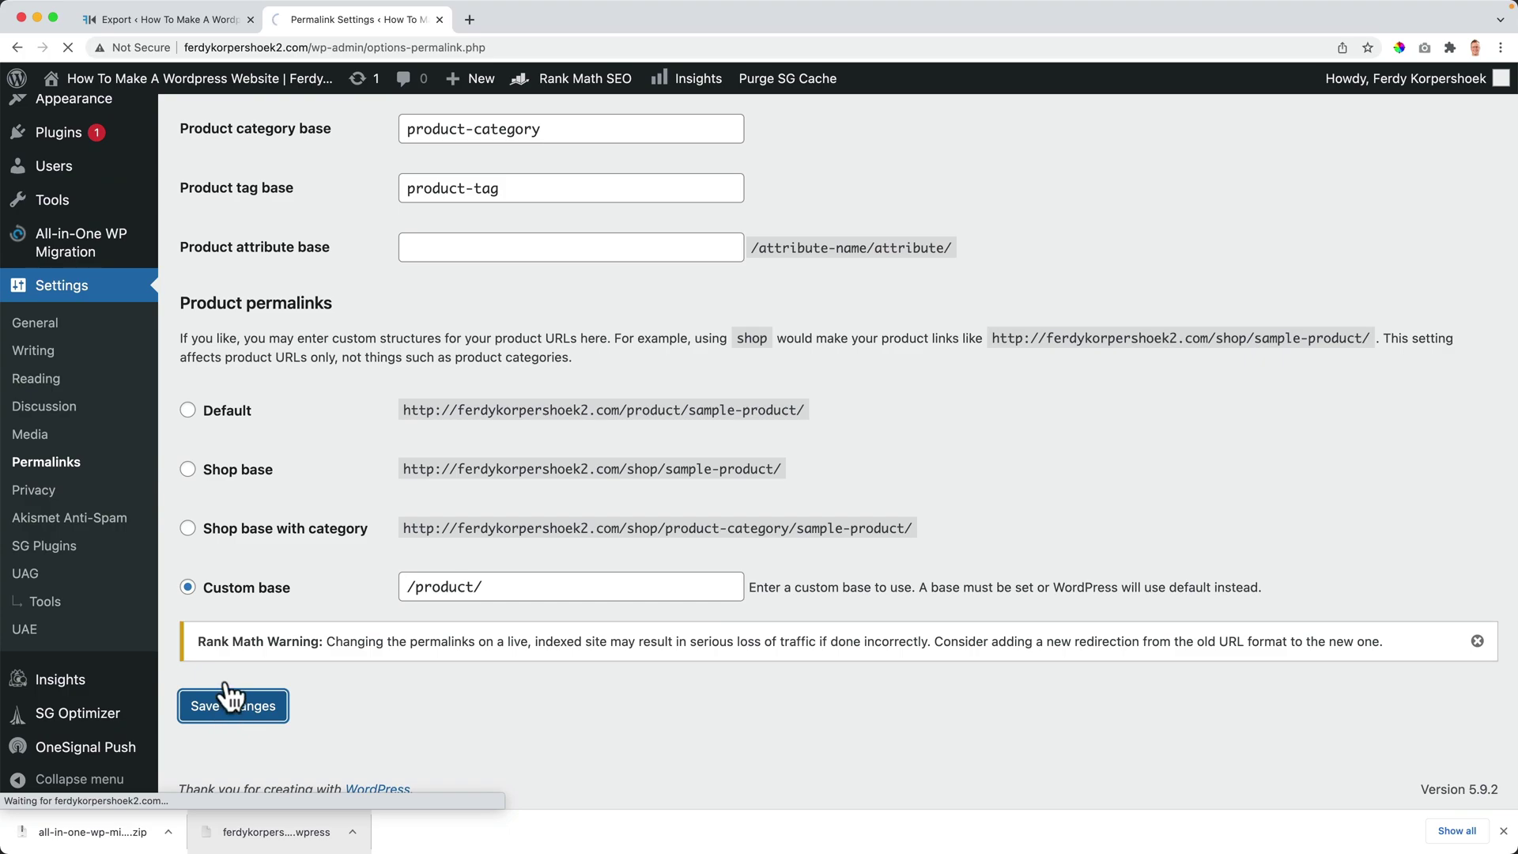
{"action": "scroll", "coordinate": [228, 596], "scroll_direction": "down", "scroll_amount": 2}
{"action": "scroll", "coordinate": [228, 617], "scroll_direction": "down", "scroll_amount": 10}
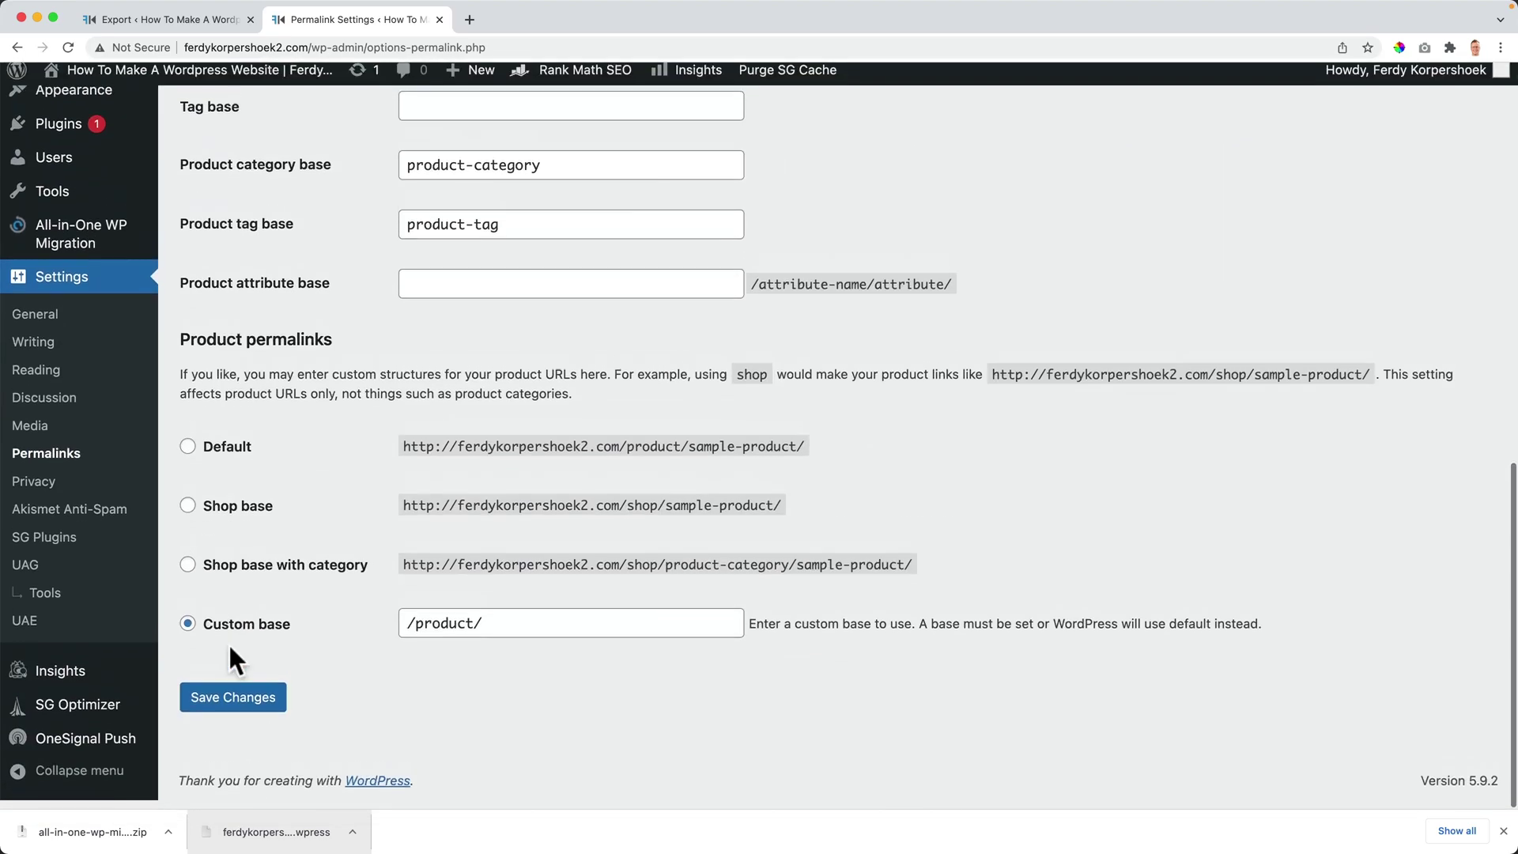
{"action": "left_click", "coordinate": [233, 708]}
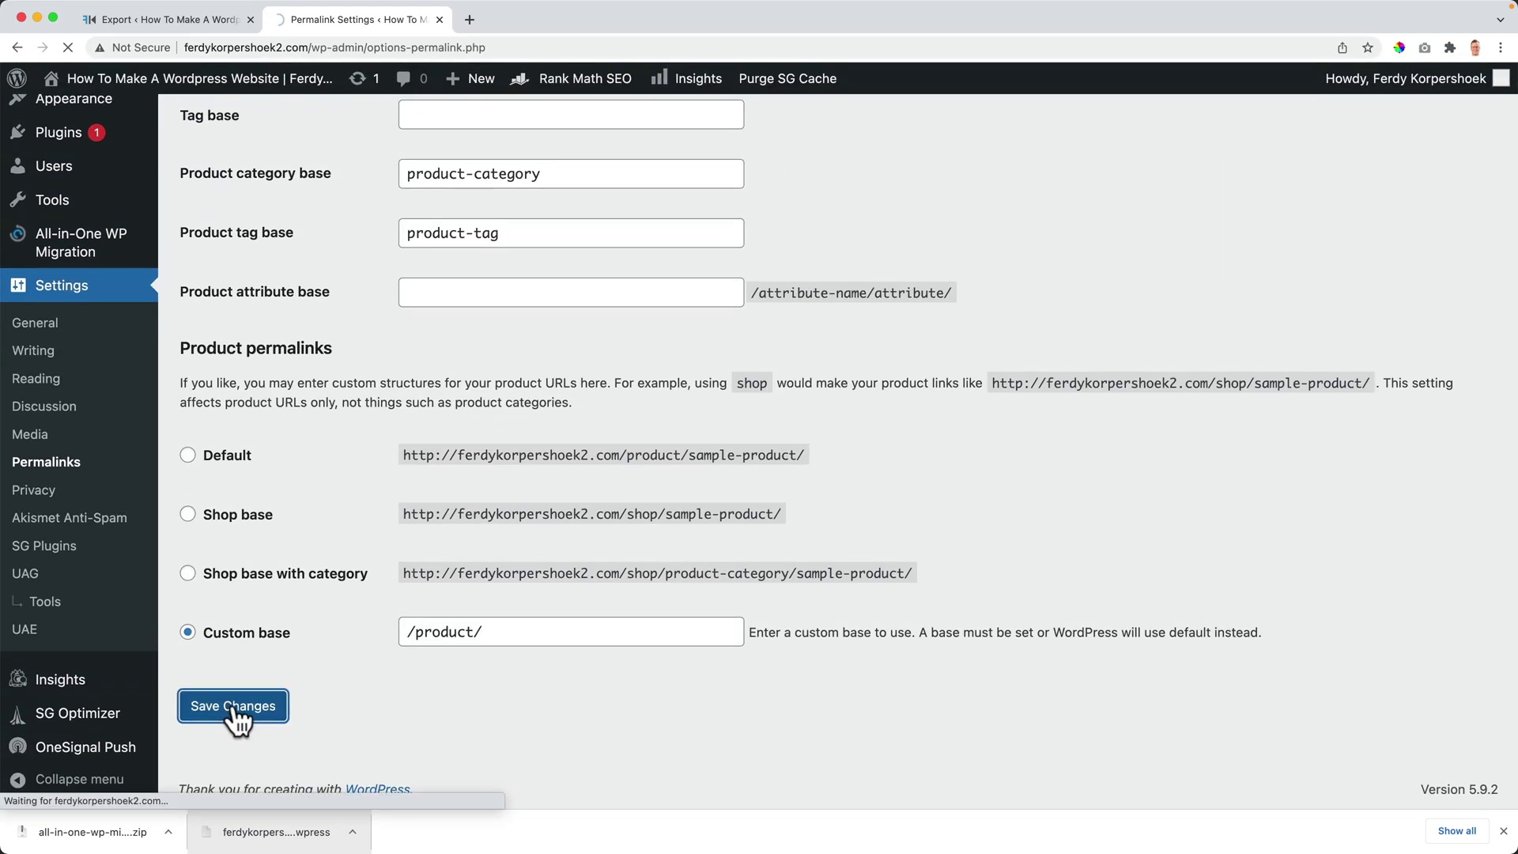
{"action": "left_click", "coordinate": [1502, 830]}
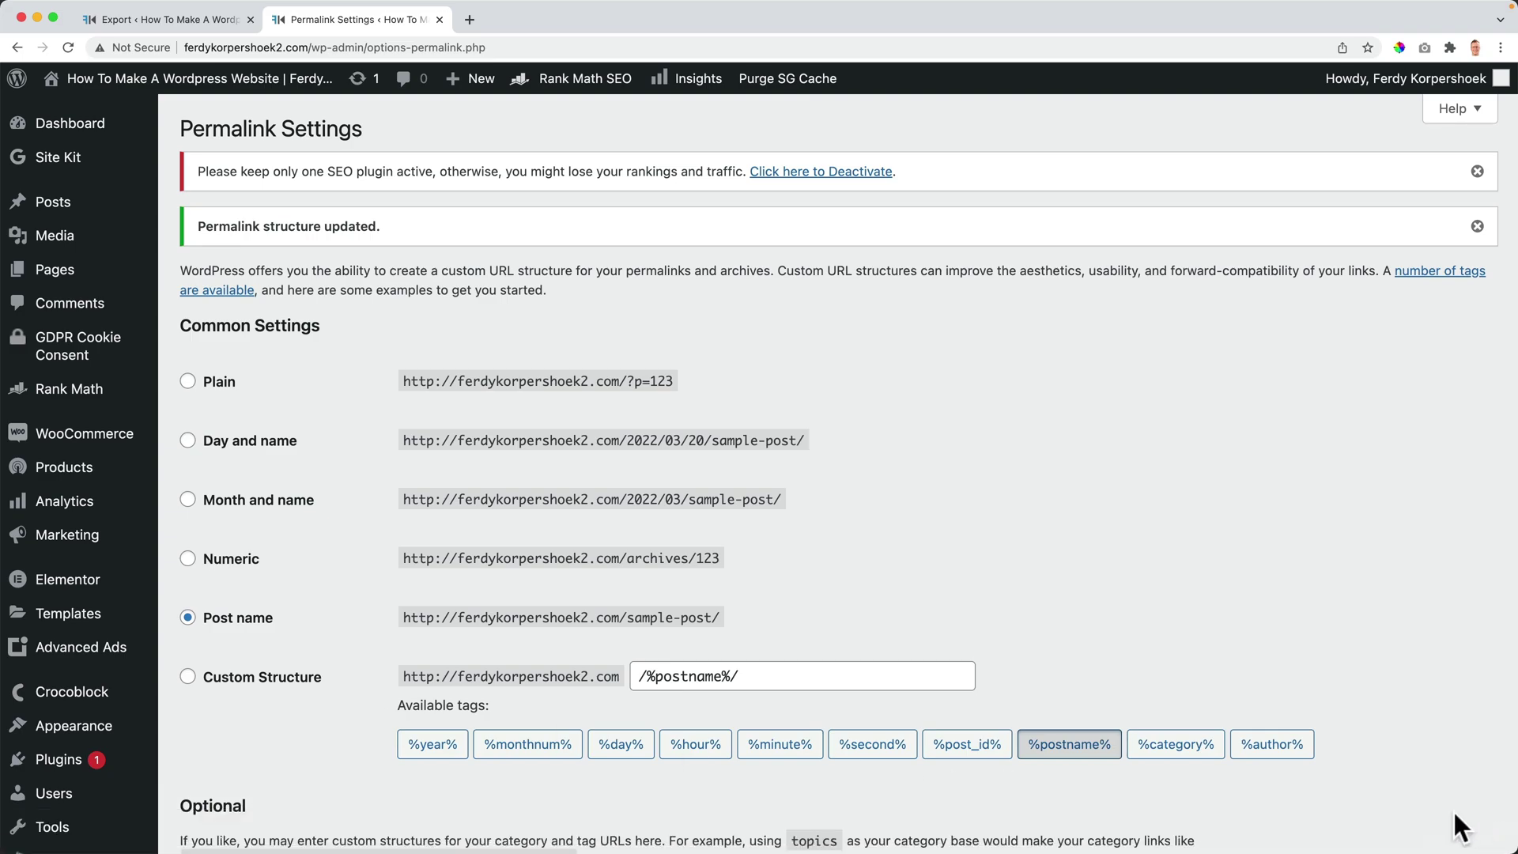
Visit the original site's homepage, then the migrated site's homepage from its admin bar.
{"action": "left_click", "coordinate": [133, 11]}
{"action": "mouse_move", "coordinate": [199, 78]}
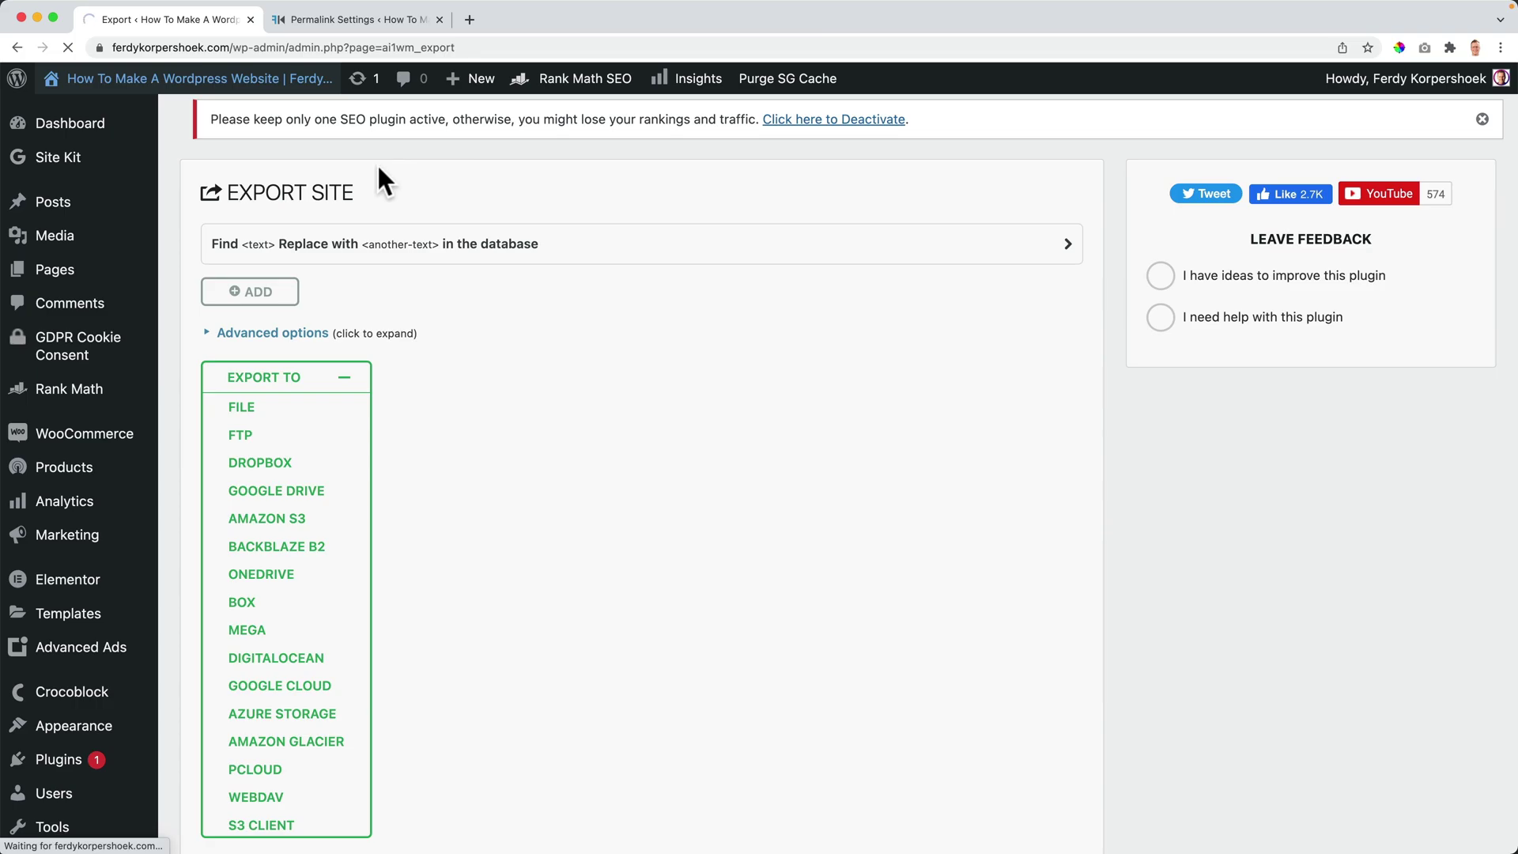
{"action": "scroll", "coordinate": [687, 263], "scroll_direction": "down", "scroll_amount": 10}
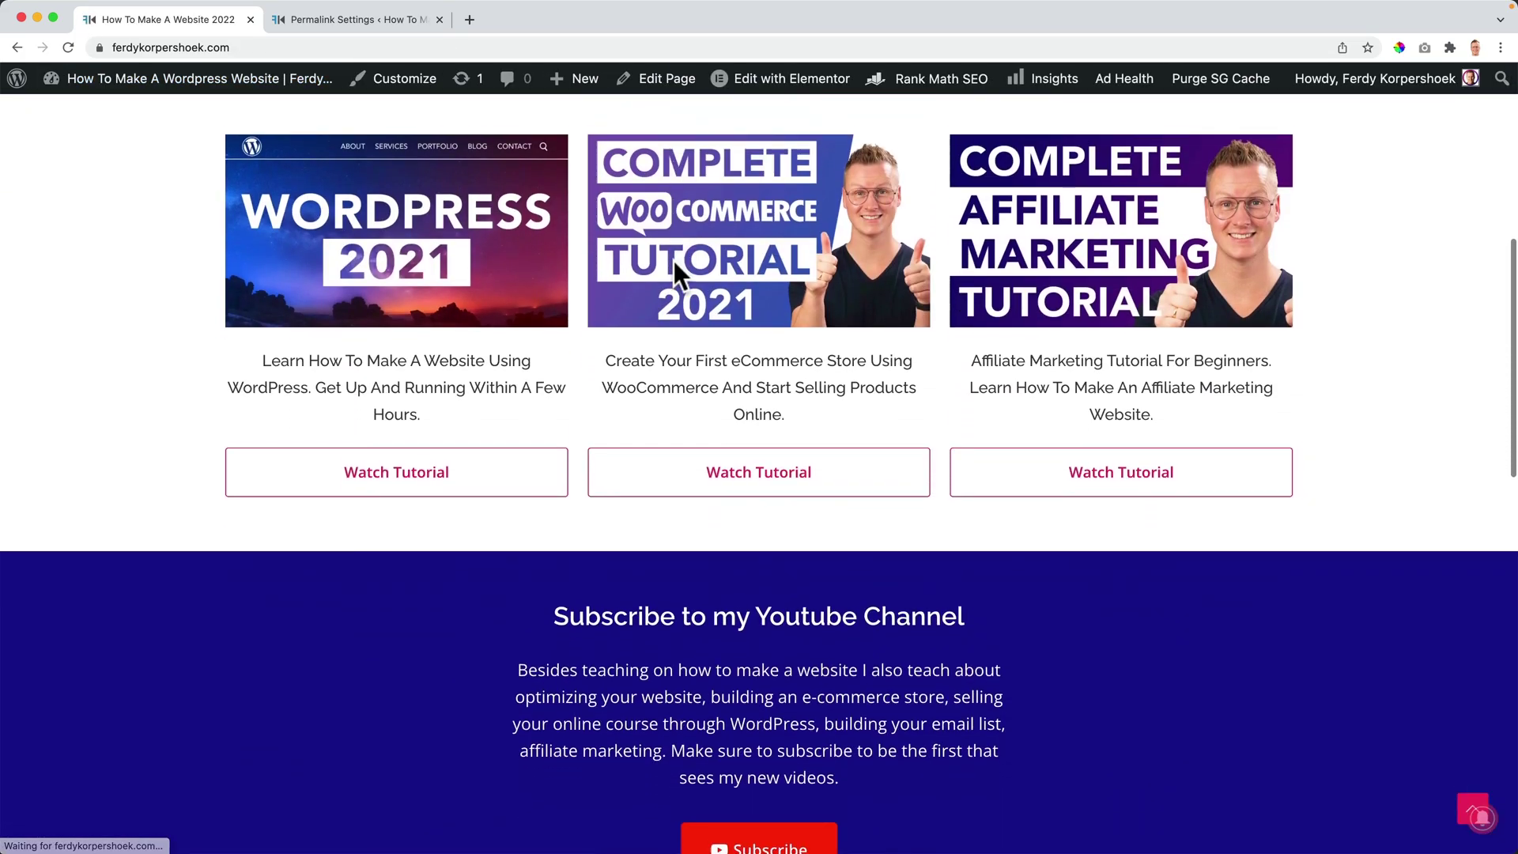
{"action": "scroll", "coordinate": [674, 260], "scroll_direction": "up", "scroll_amount": 2}
{"action": "scroll", "coordinate": [671, 262], "scroll_direction": "up", "scroll_amount": 10}
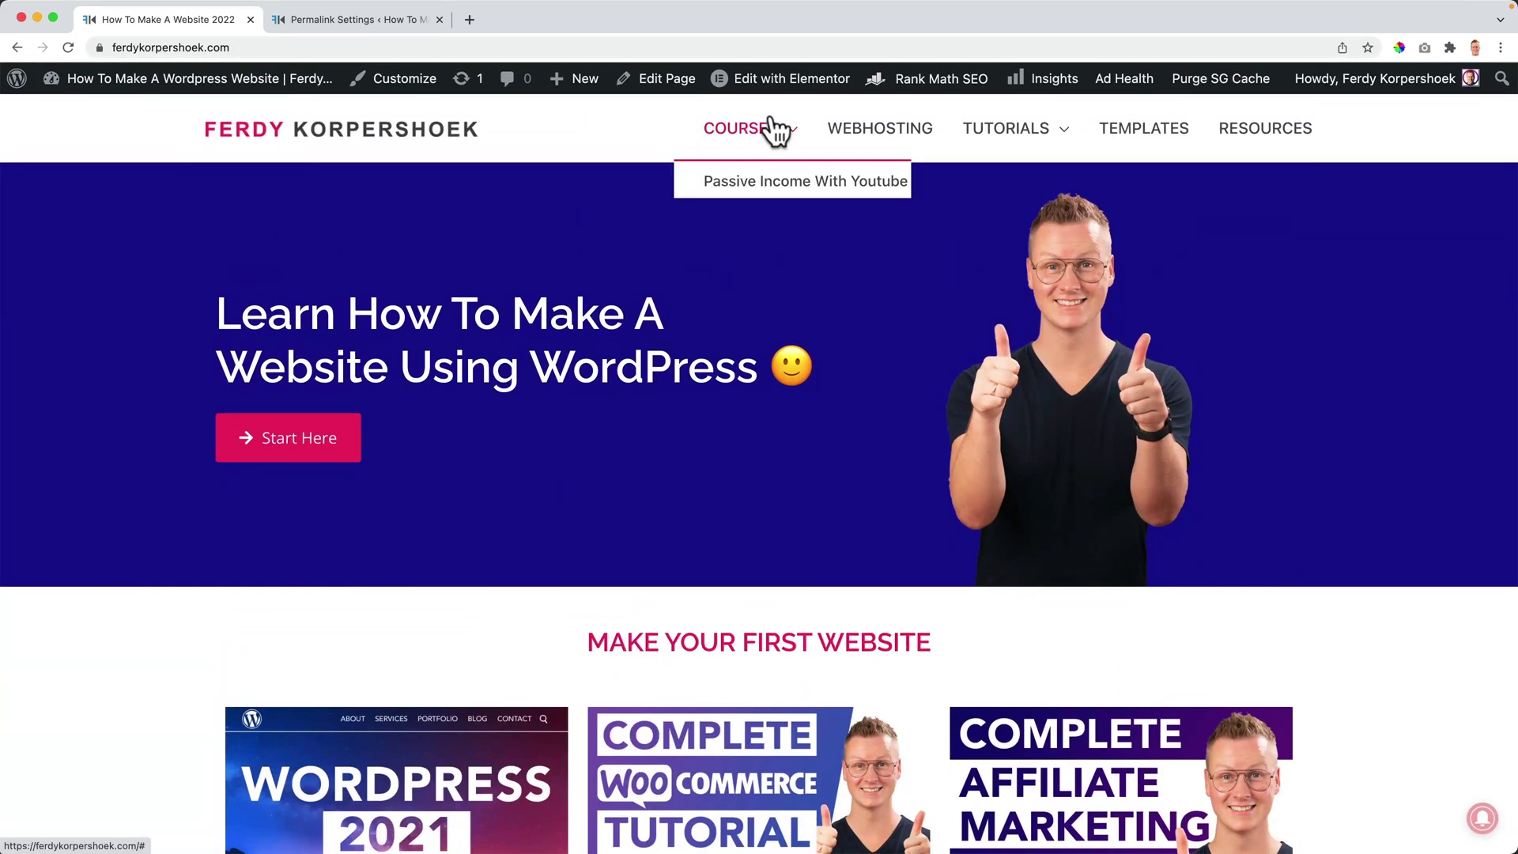
{"action": "mouse_move", "coordinate": [1014, 128]}
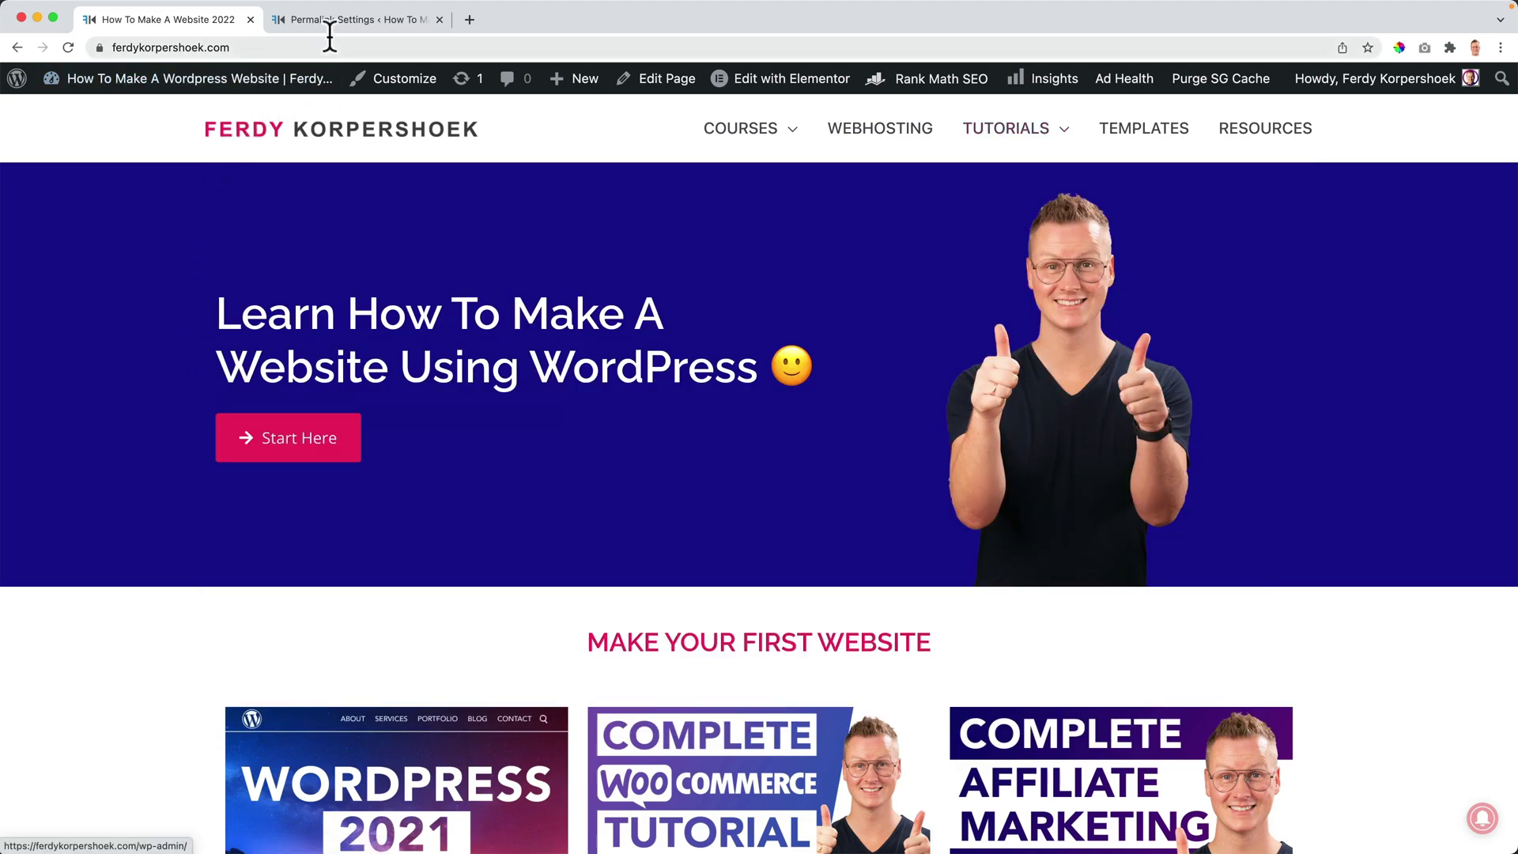
{"action": "left_click", "coordinate": [331, 18]}
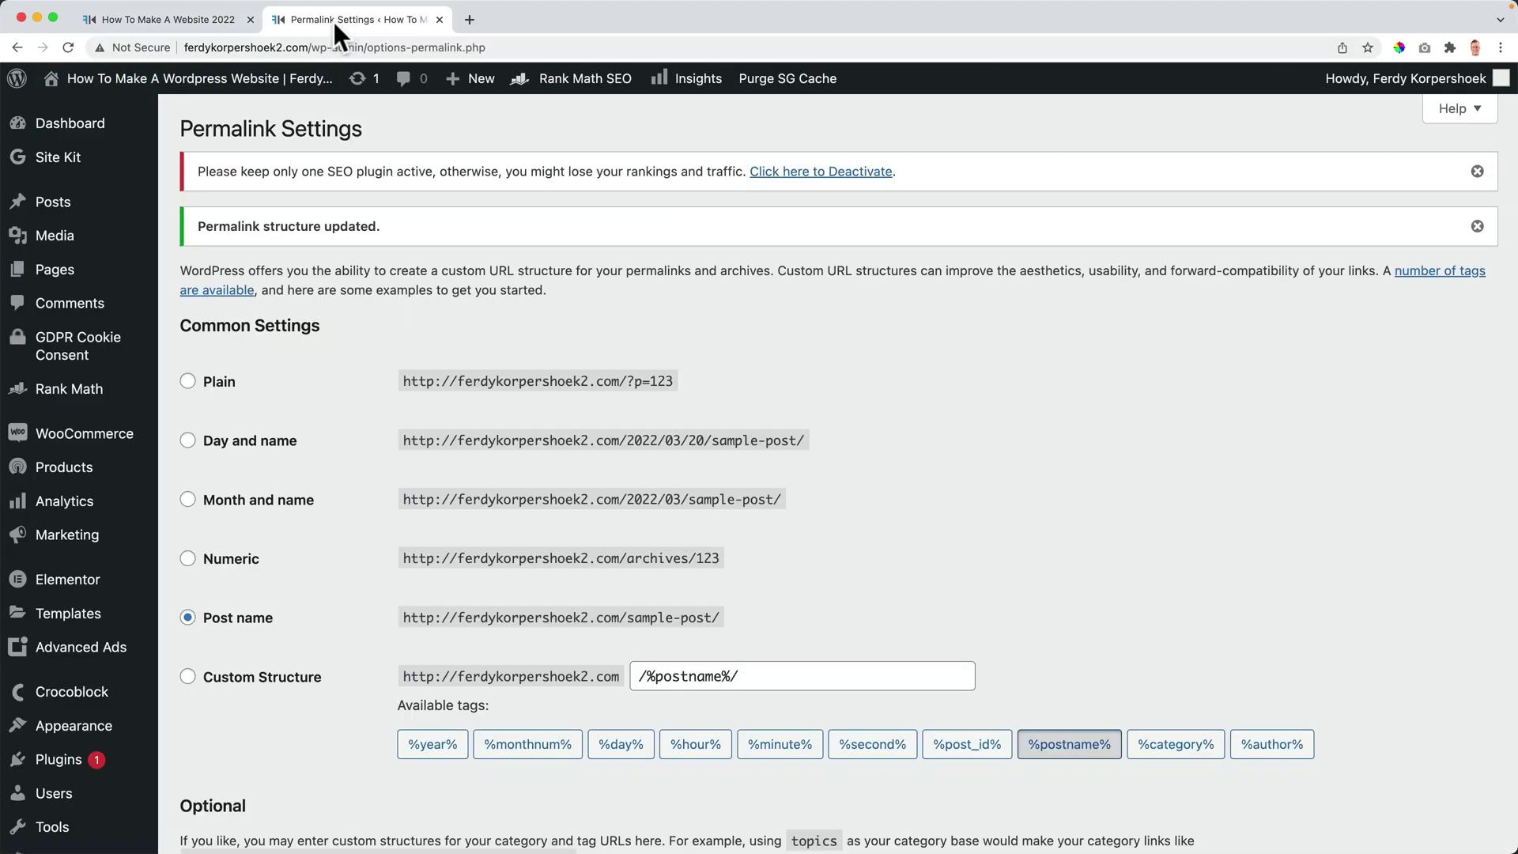
{"action": "left_click", "coordinate": [136, 82]}
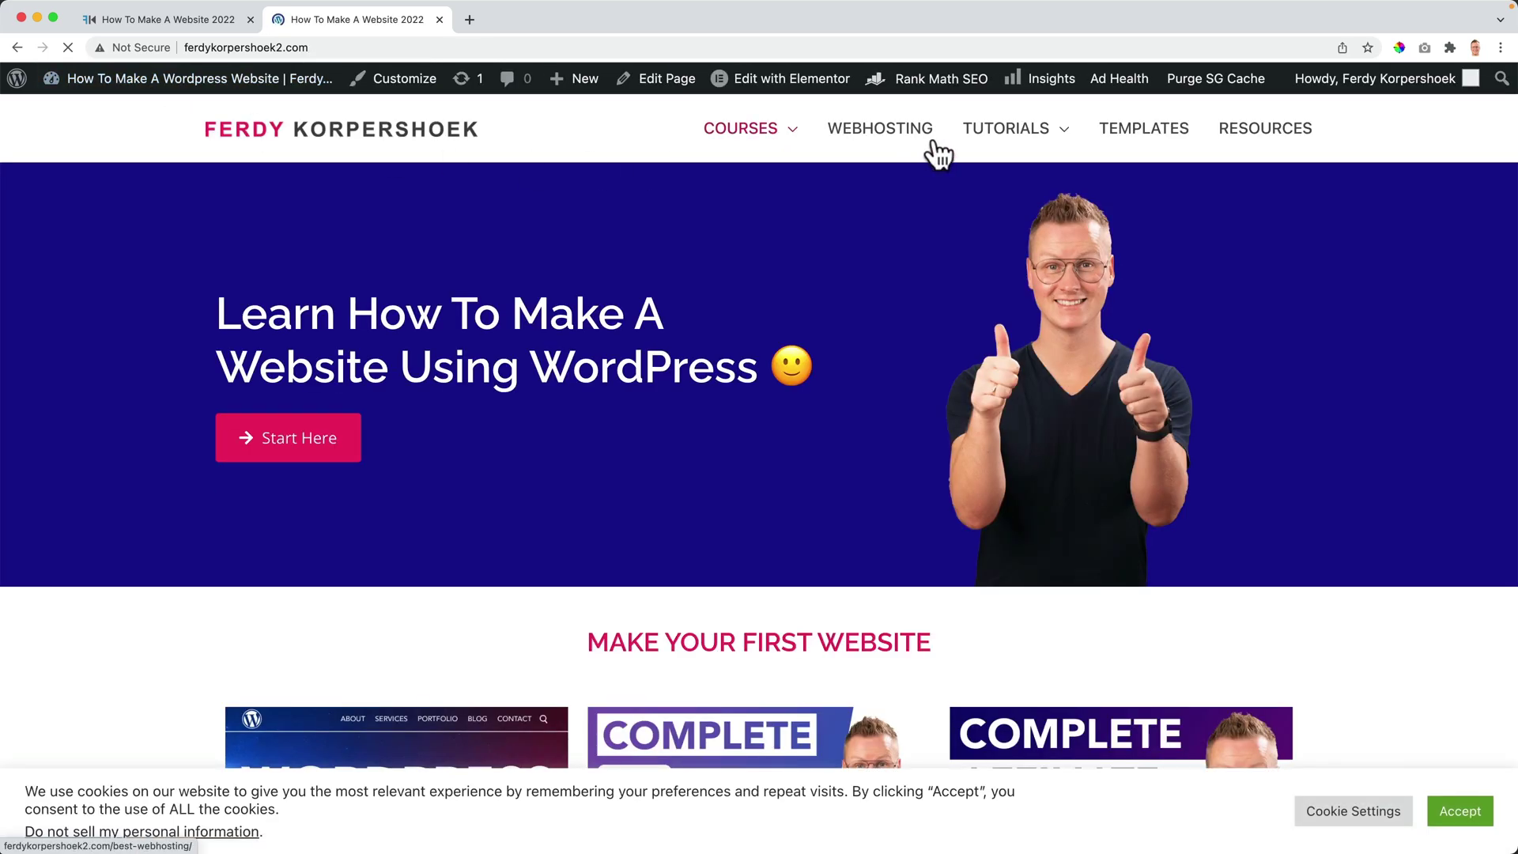
{"action": "mouse_move", "coordinate": [1015, 128]}
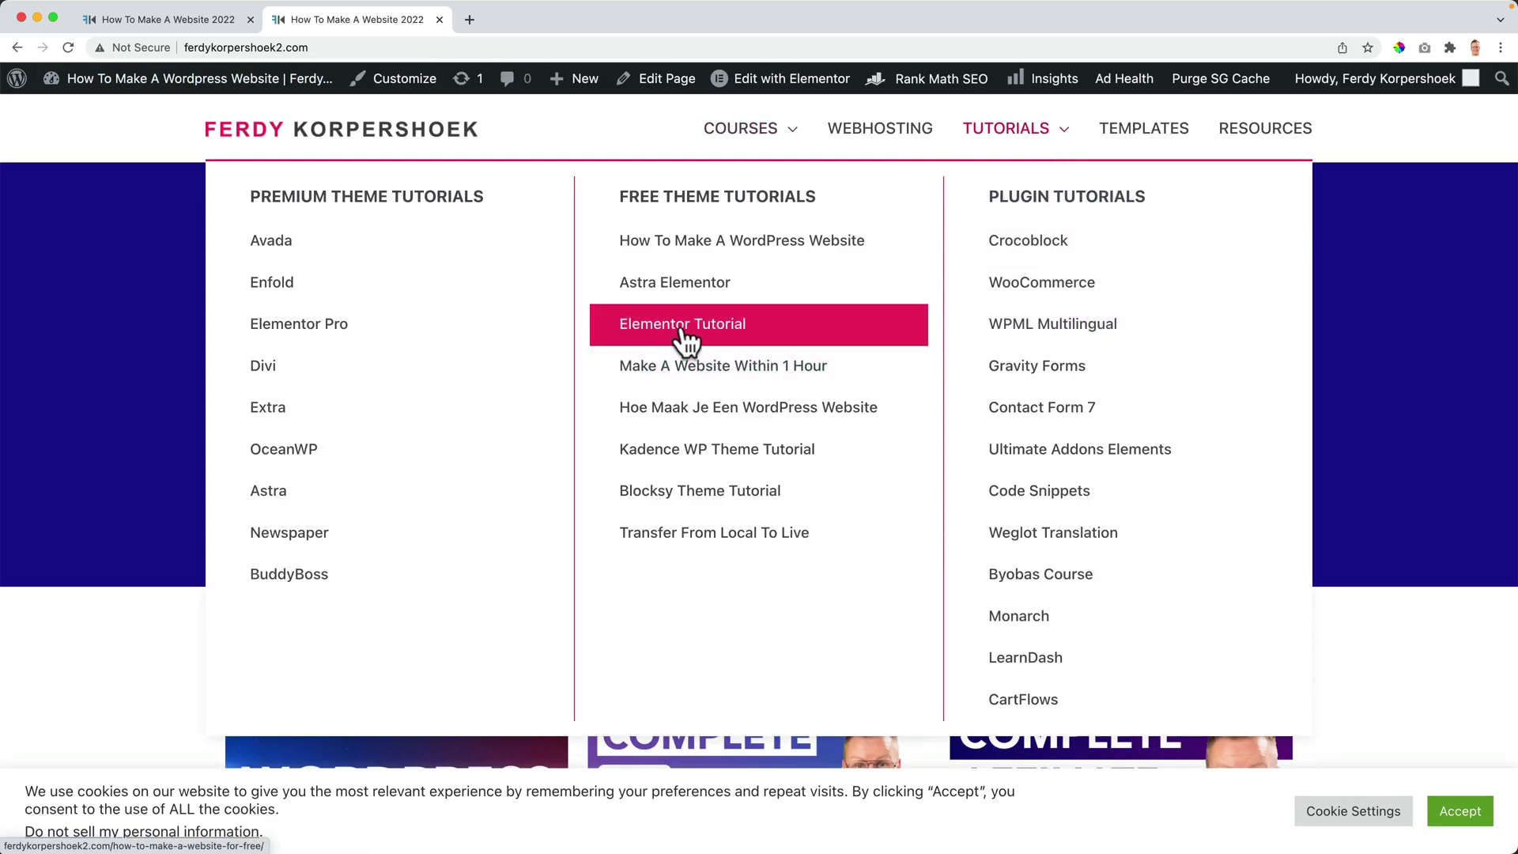
Open the Elementor tutorial post on the migrated copy and on the original.
{"action": "left_click", "coordinate": [685, 341]}
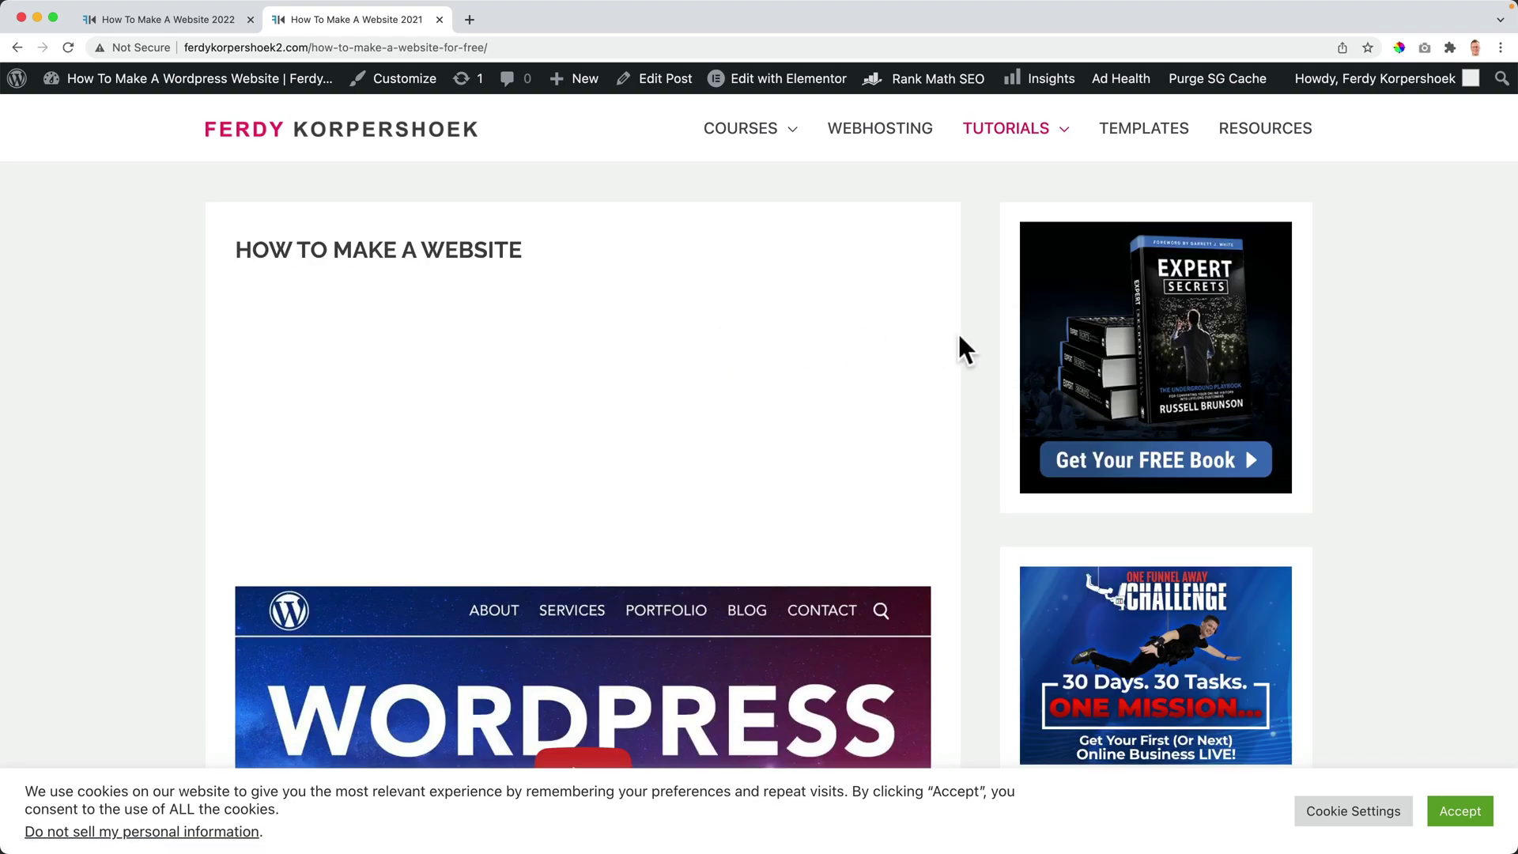
{"action": "scroll", "coordinate": [974, 334], "scroll_direction": "down", "scroll_amount": 5}
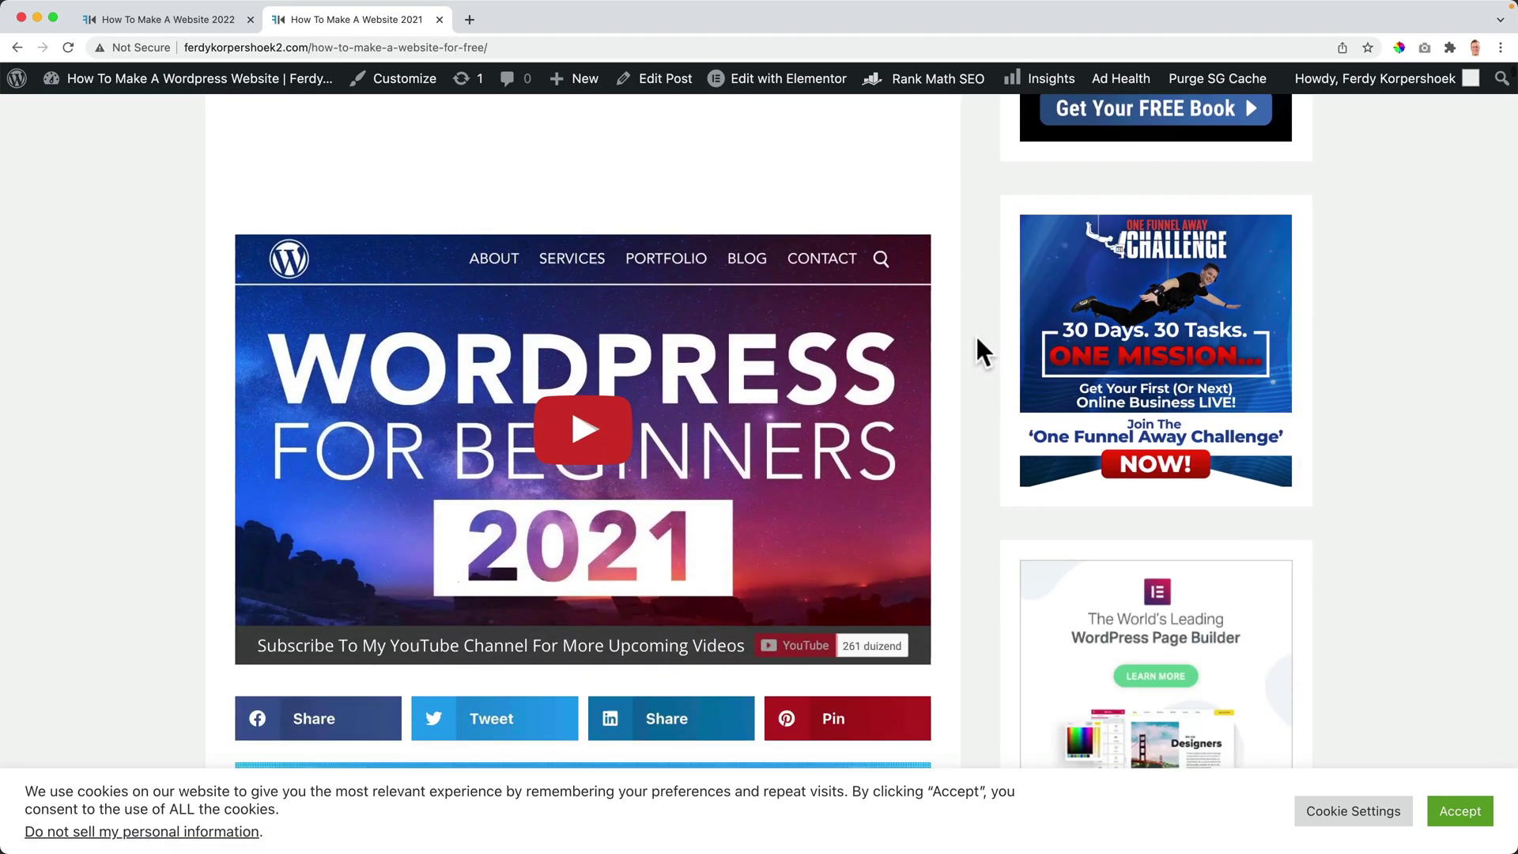
{"action": "scroll", "coordinate": [975, 334], "scroll_direction": "up", "scroll_amount": 5}
{"action": "left_click", "coordinate": [231, 24]}
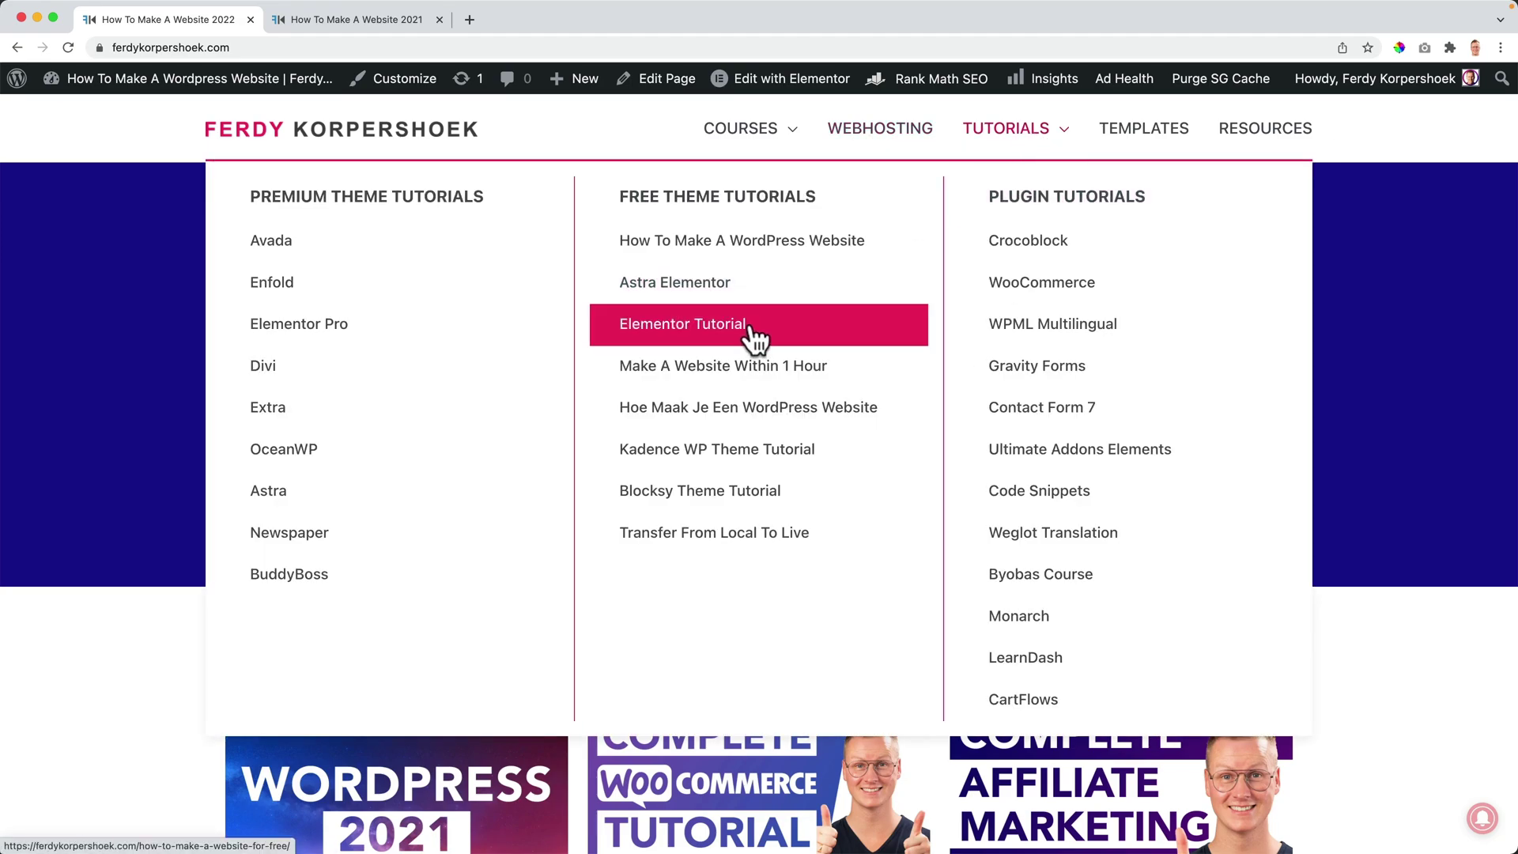
{"action": "mouse_move", "coordinate": [1013, 128]}
{"action": "left_click", "coordinate": [755, 338]}
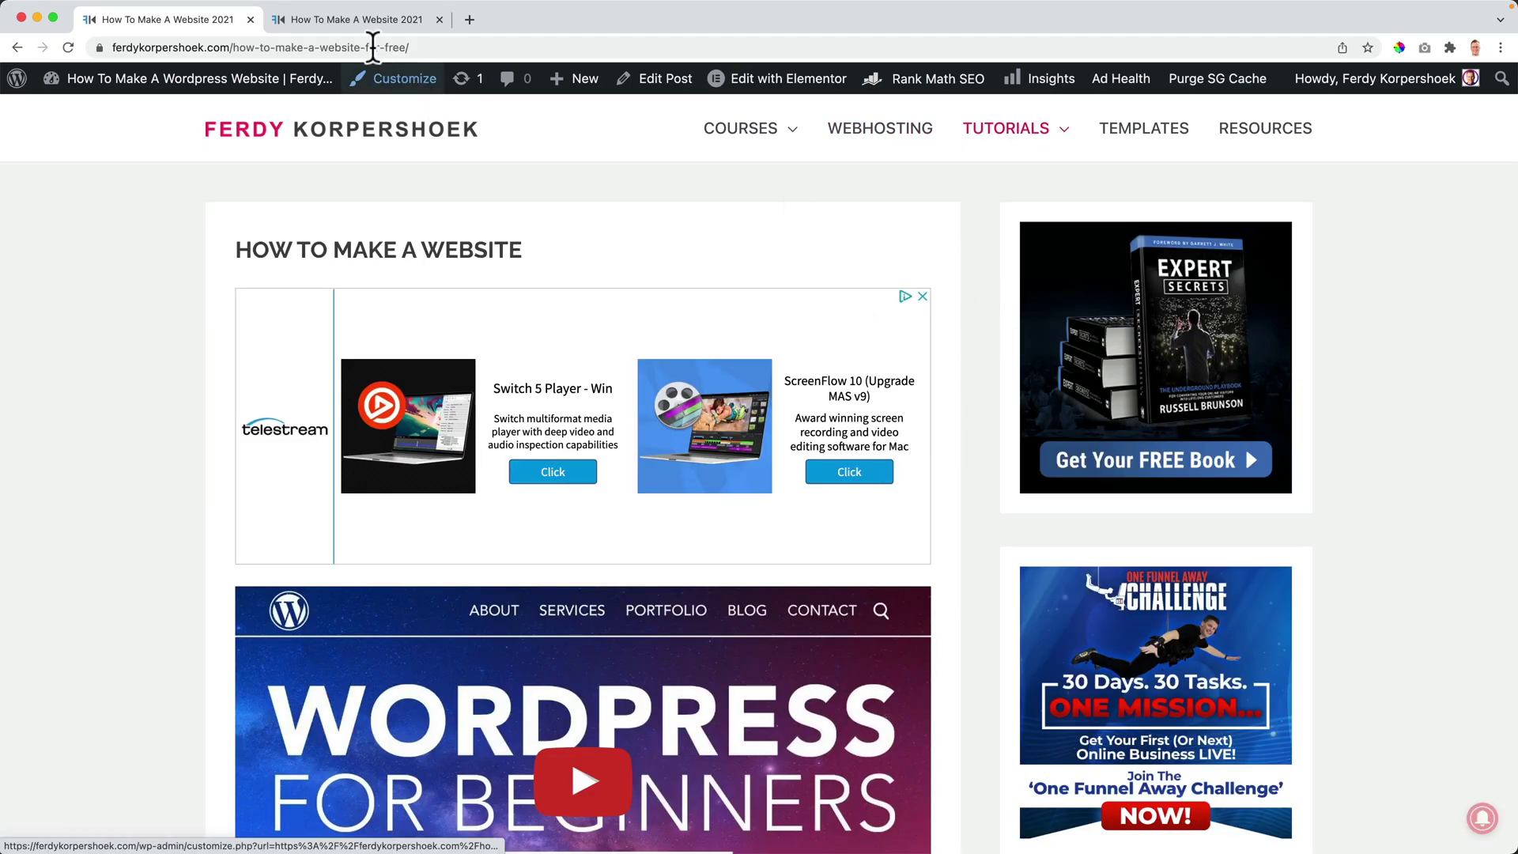
Compare the tutorial article between the original and migrated site tabs.
{"action": "left_click", "coordinate": [358, 23]}
{"action": "left_click", "coordinate": [238, 23]}
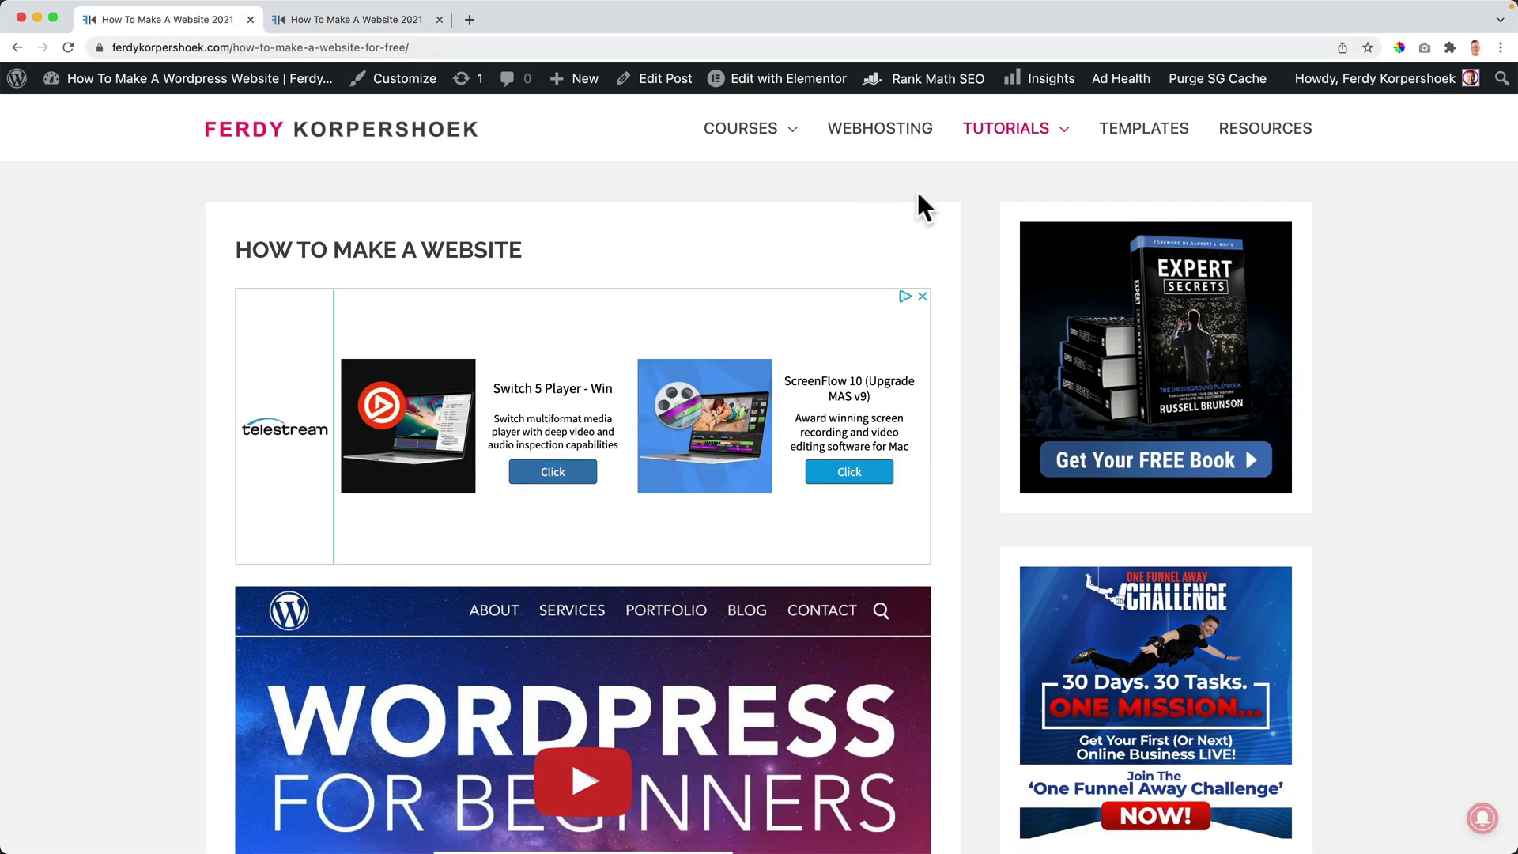
{"action": "left_click", "coordinate": [380, 23]}
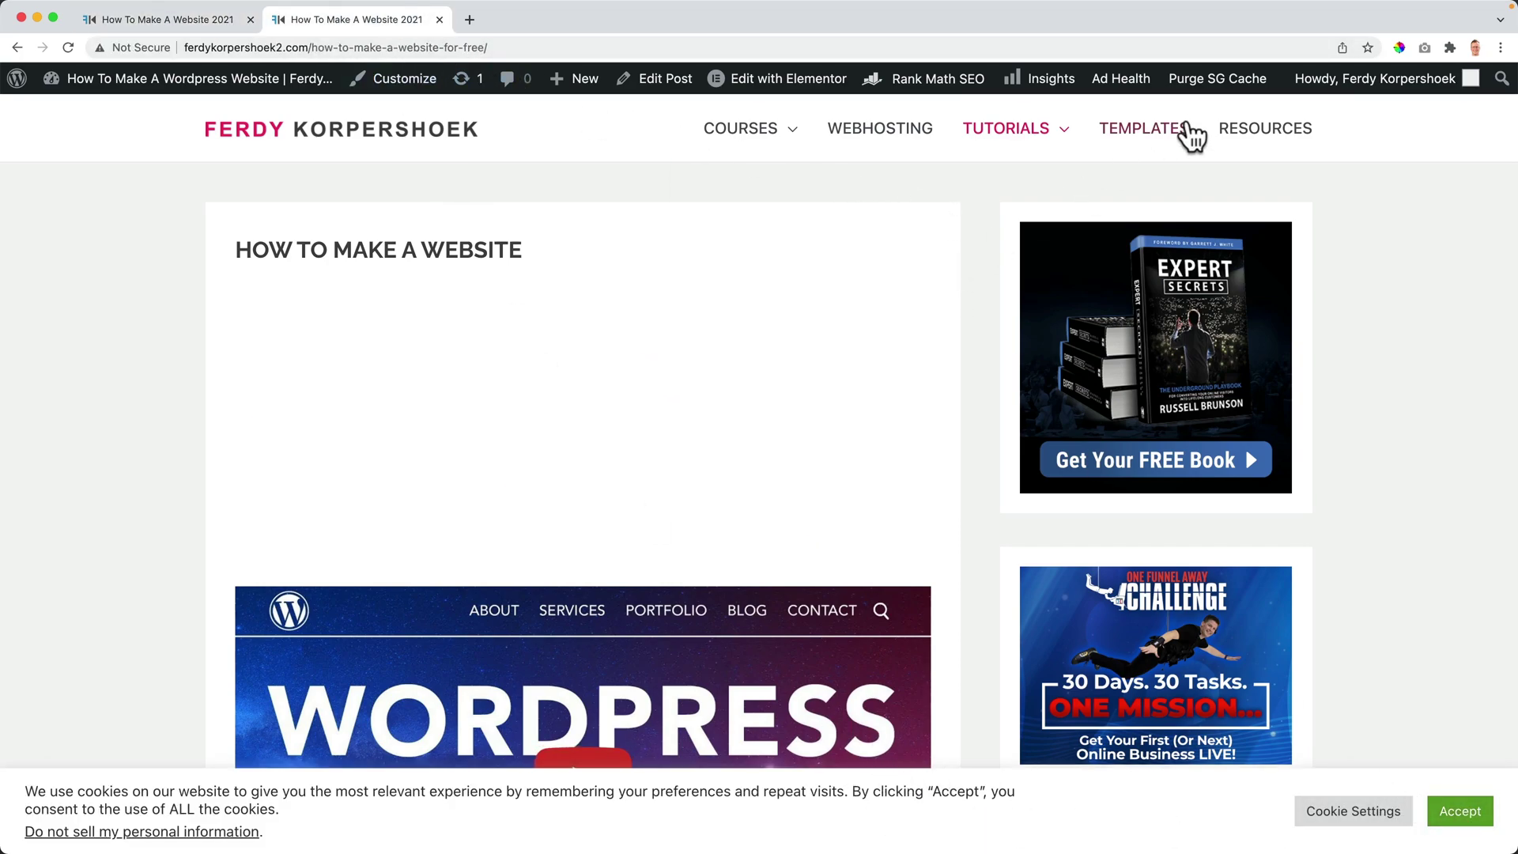
Open RESOURCES on both sites and compare their themes sections.
{"action": "left_click", "coordinate": [1285, 142]}
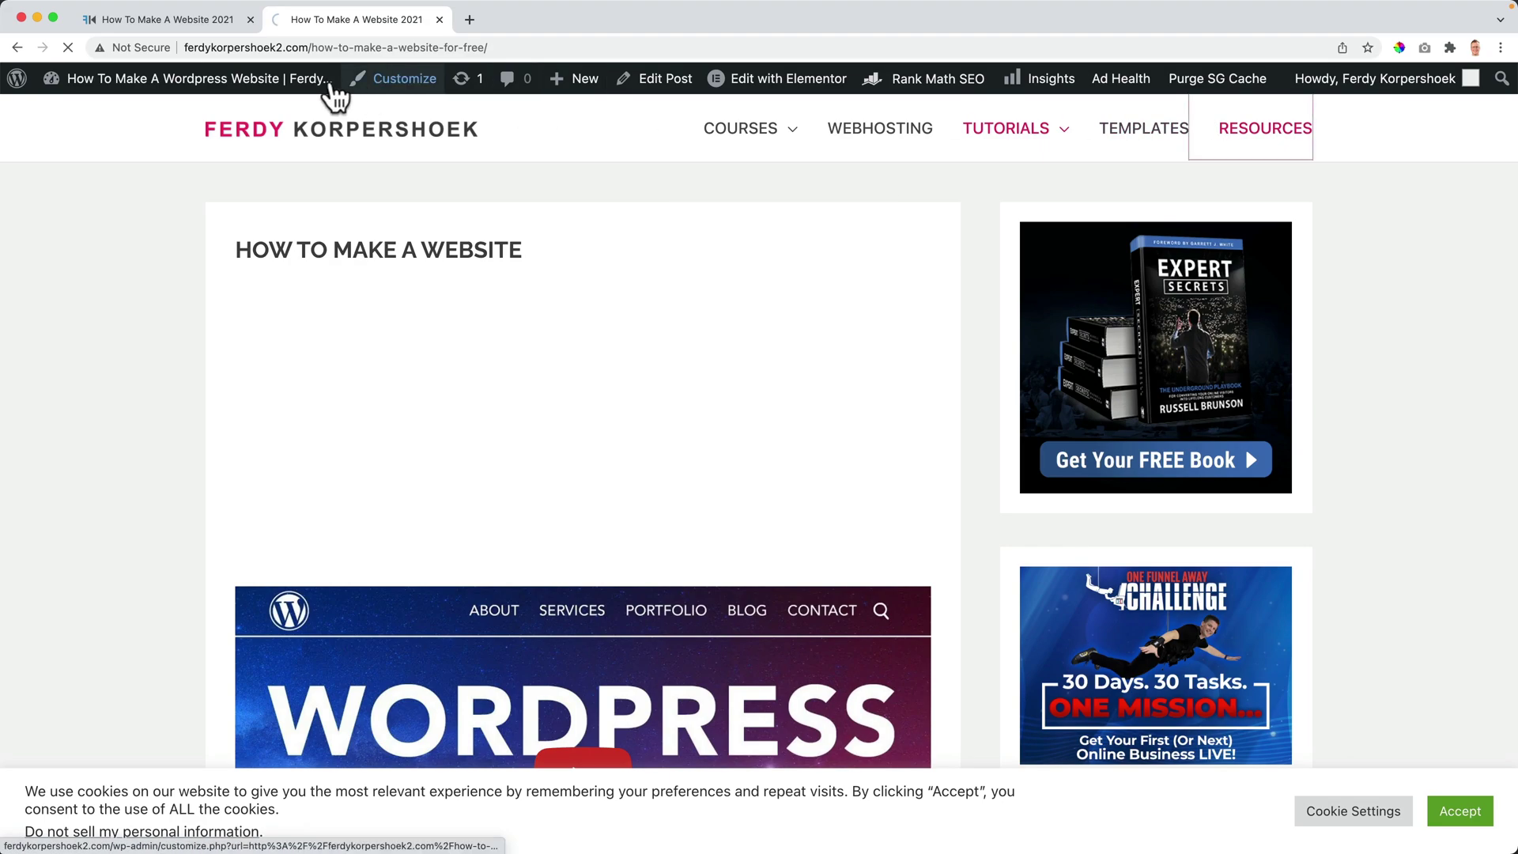
{"action": "left_click", "coordinate": [204, 32]}
{"action": "left_click", "coordinate": [1244, 148]}
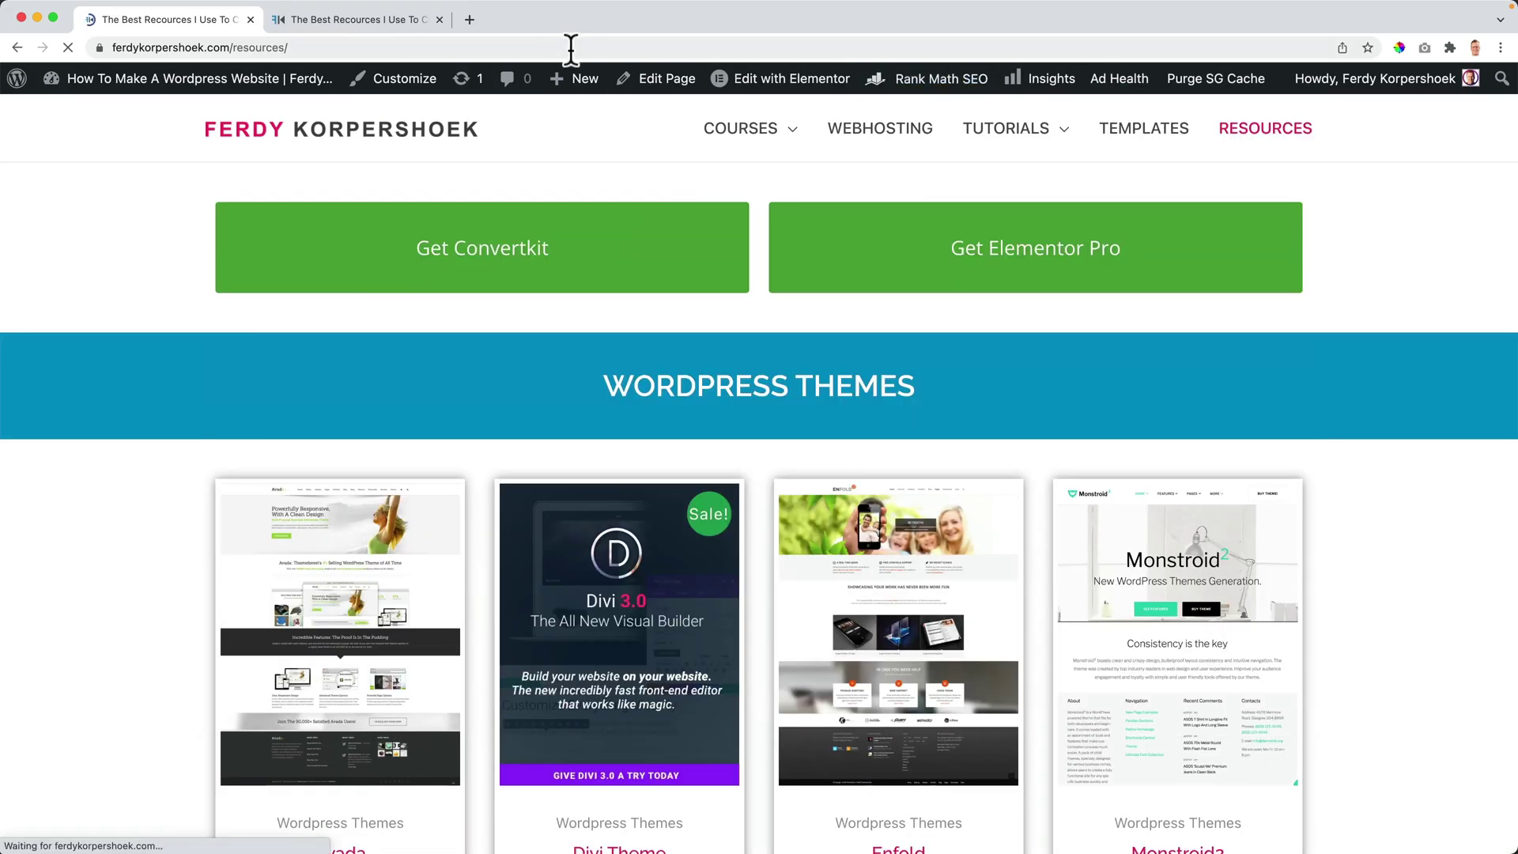
{"action": "left_click", "coordinate": [377, 20]}
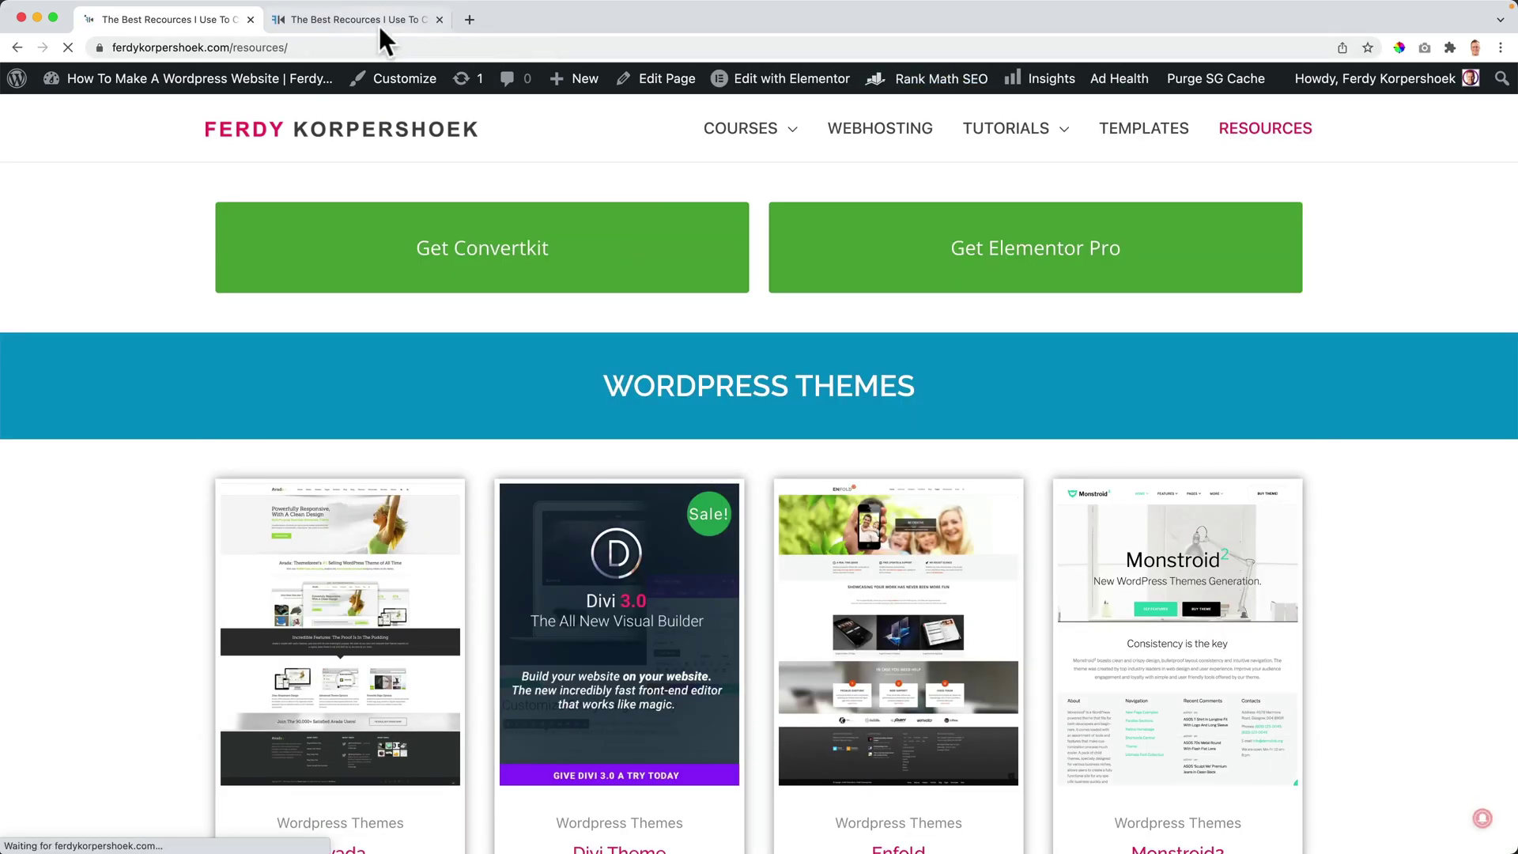
{"action": "left_click", "coordinate": [203, 16]}
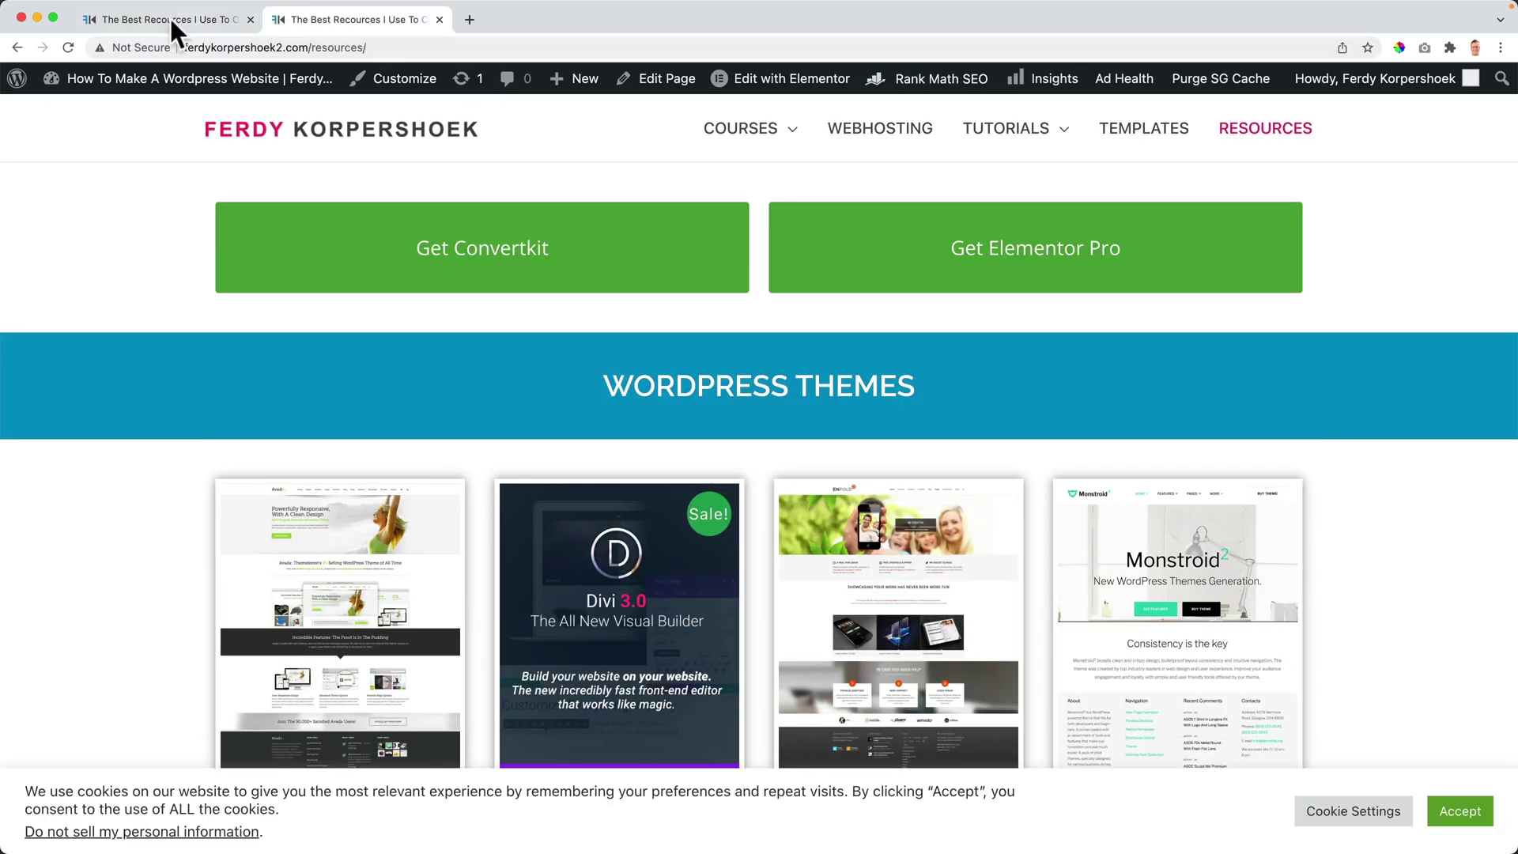
{"action": "left_click", "coordinate": [169, 16]}
{"action": "scroll", "coordinate": [238, 283], "scroll_direction": "down", "scroll_amount": 5}
{"action": "scroll", "coordinate": [229, 292], "scroll_direction": "up", "scroll_amount": 10}
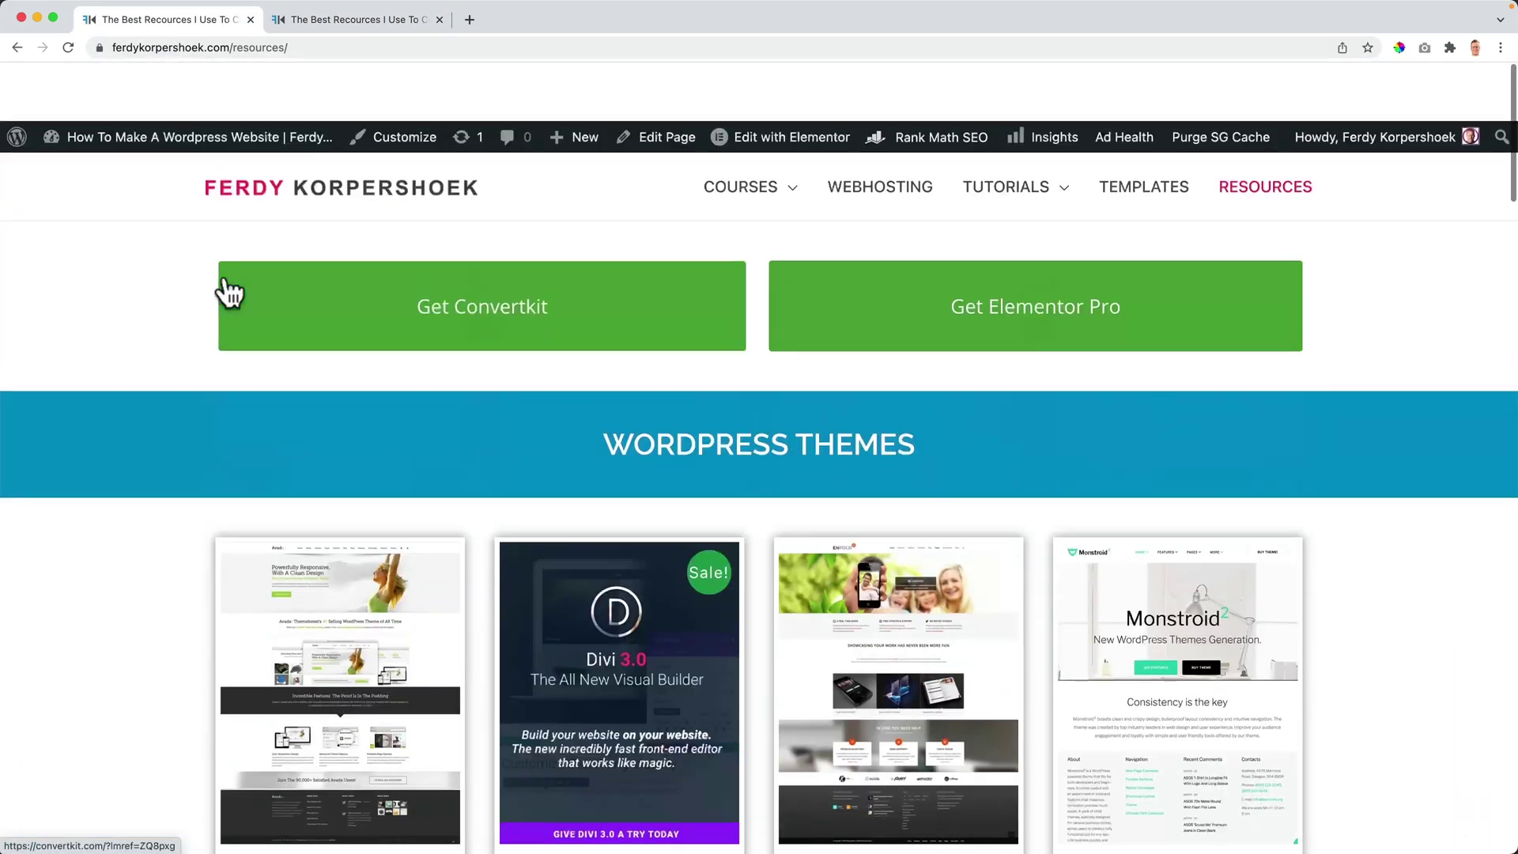
Scroll through the migrated site's 713-item media library, then close that tab.
{"action": "left_click", "coordinate": [318, 11]}
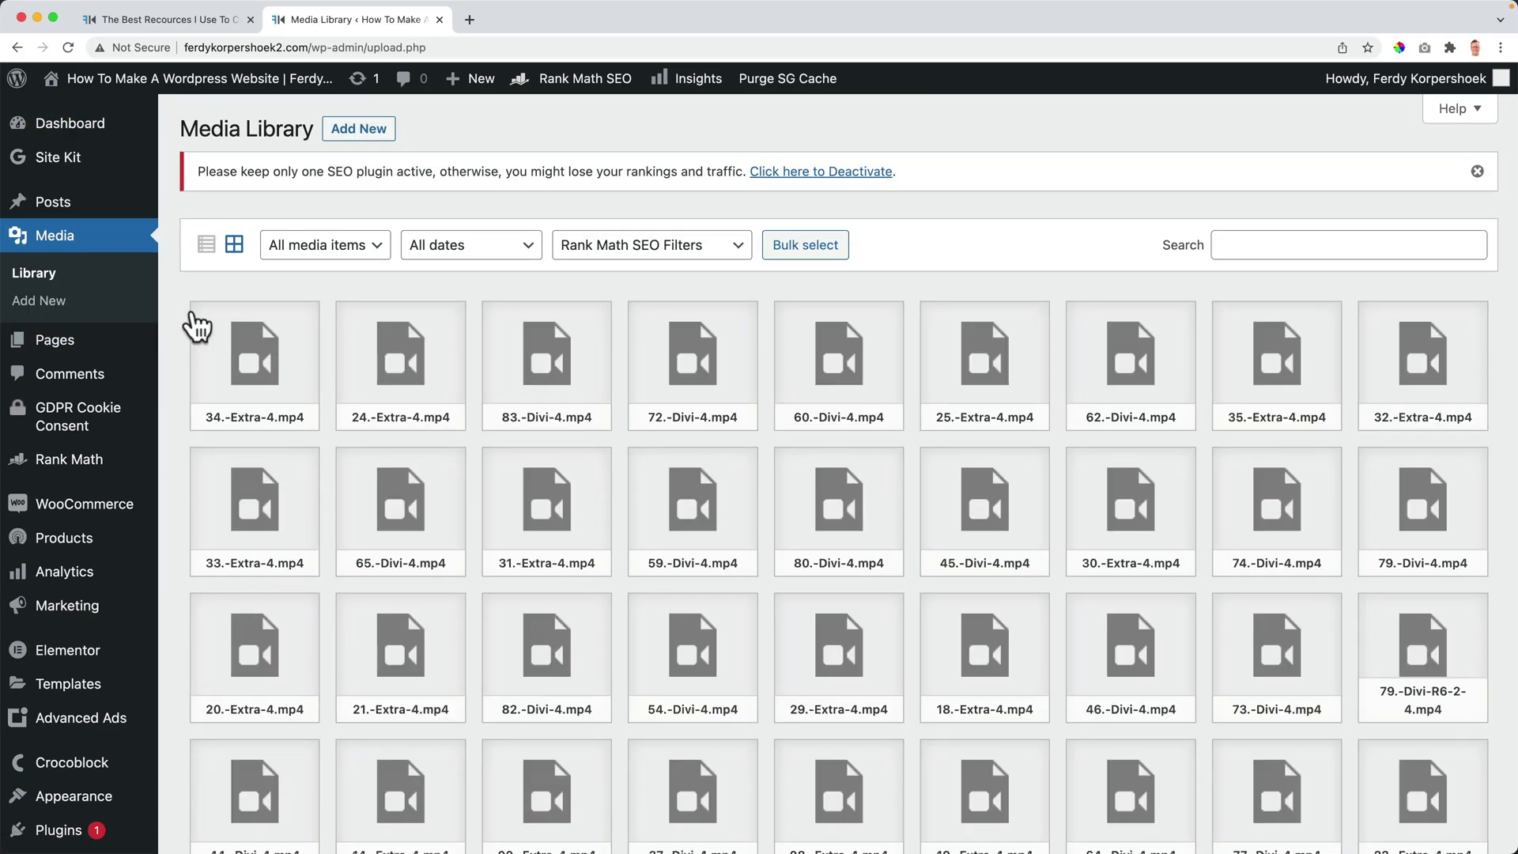
{"action": "scroll", "coordinate": [188, 316], "scroll_direction": "down", "scroll_amount": 2}
{"action": "scroll", "coordinate": [188, 316], "scroll_direction": "down", "scroll_amount": 10}
{"action": "scroll", "coordinate": [188, 316], "scroll_direction": "down", "scroll_amount": 5}
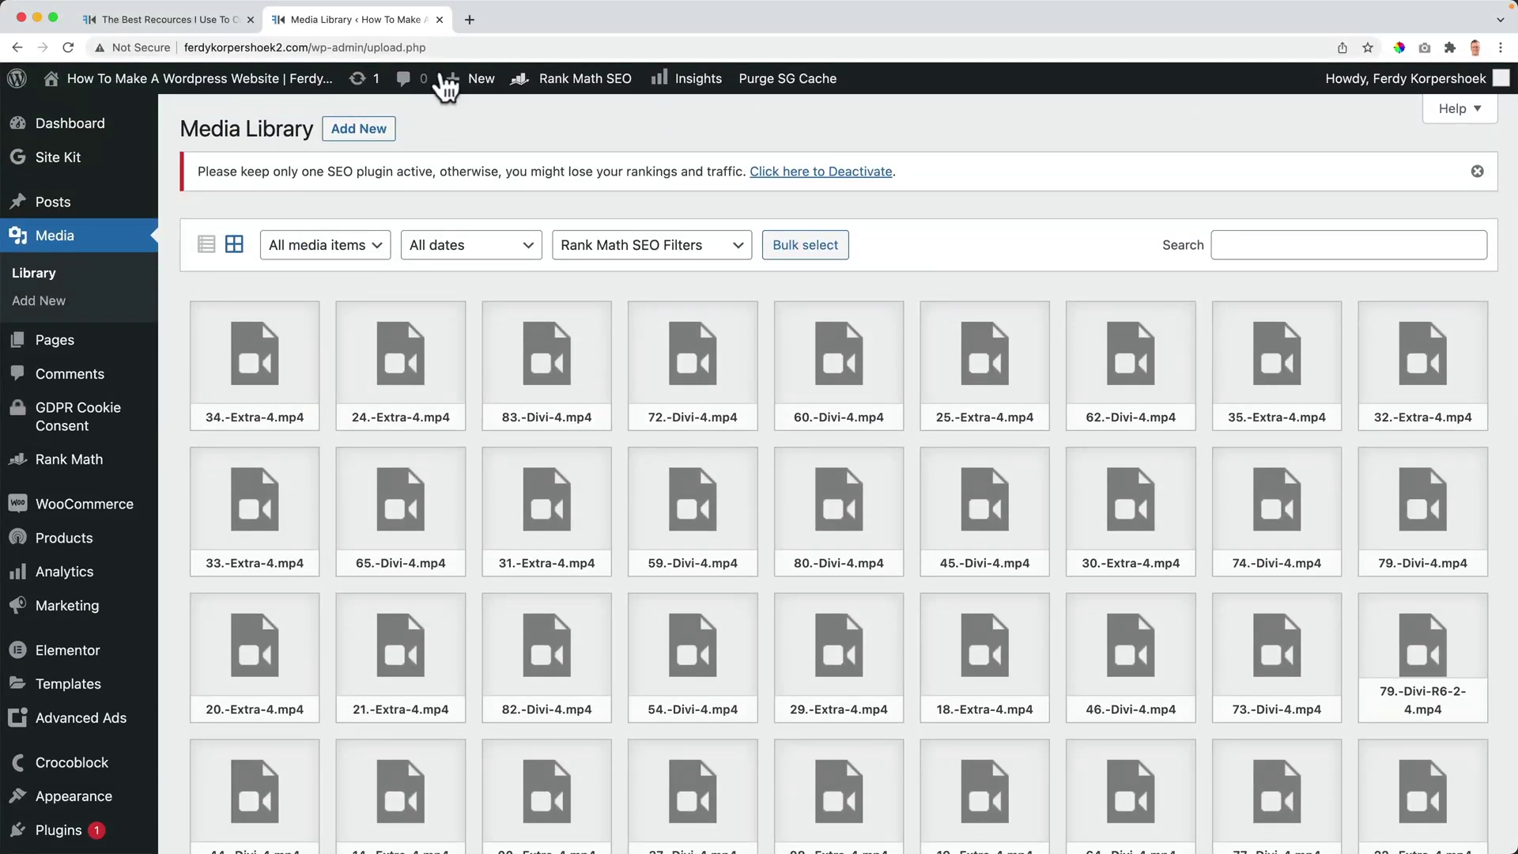
{"action": "left_click", "coordinate": [439, 20]}
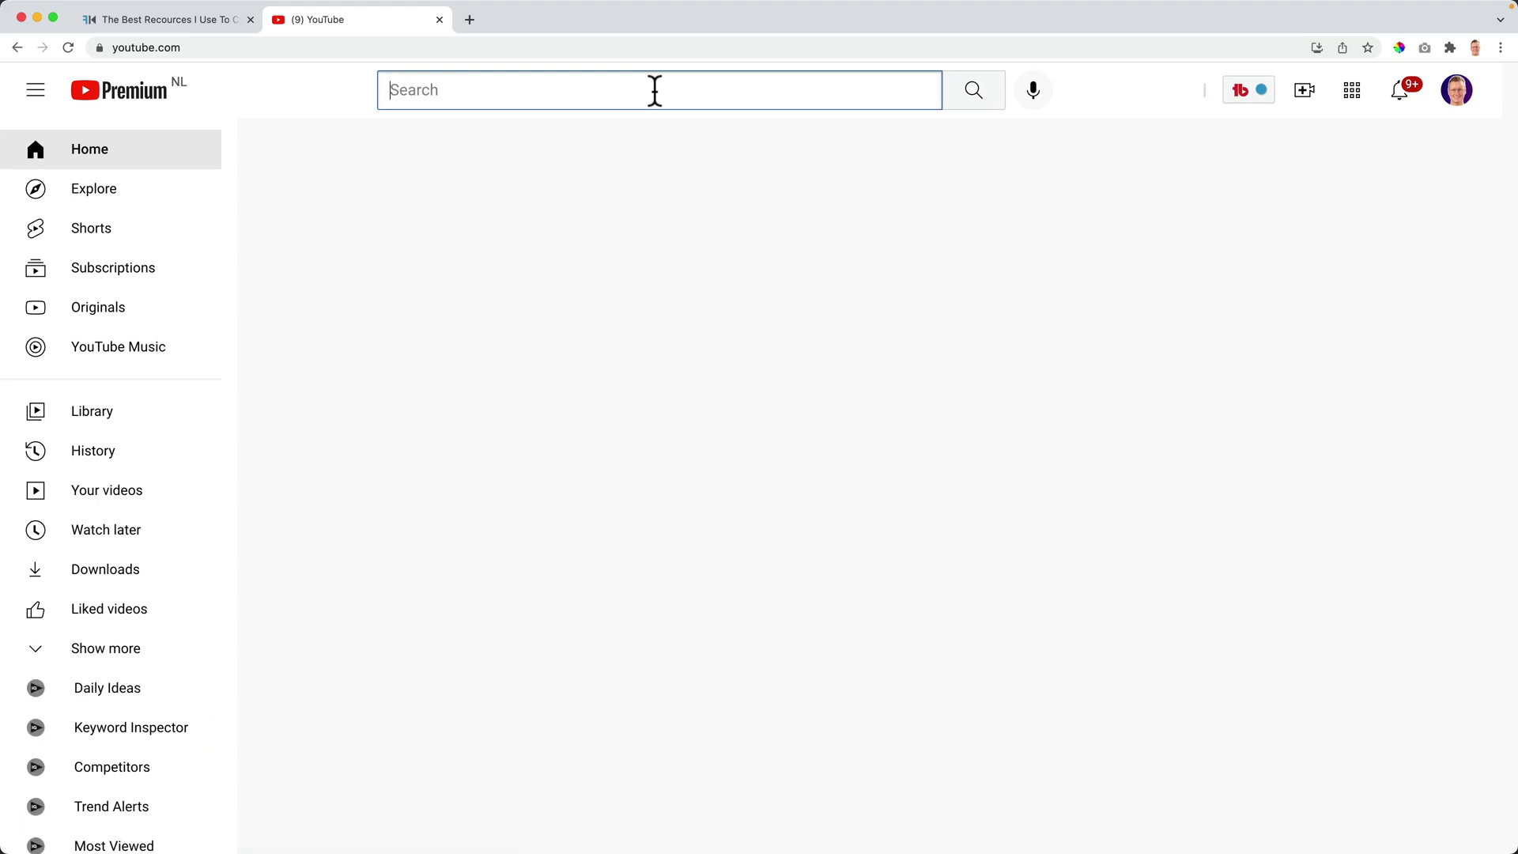
Search YouTube for 'local wp ferd' tutorials, then return to the Resources tab.
{"action": "type", "text": "local"}
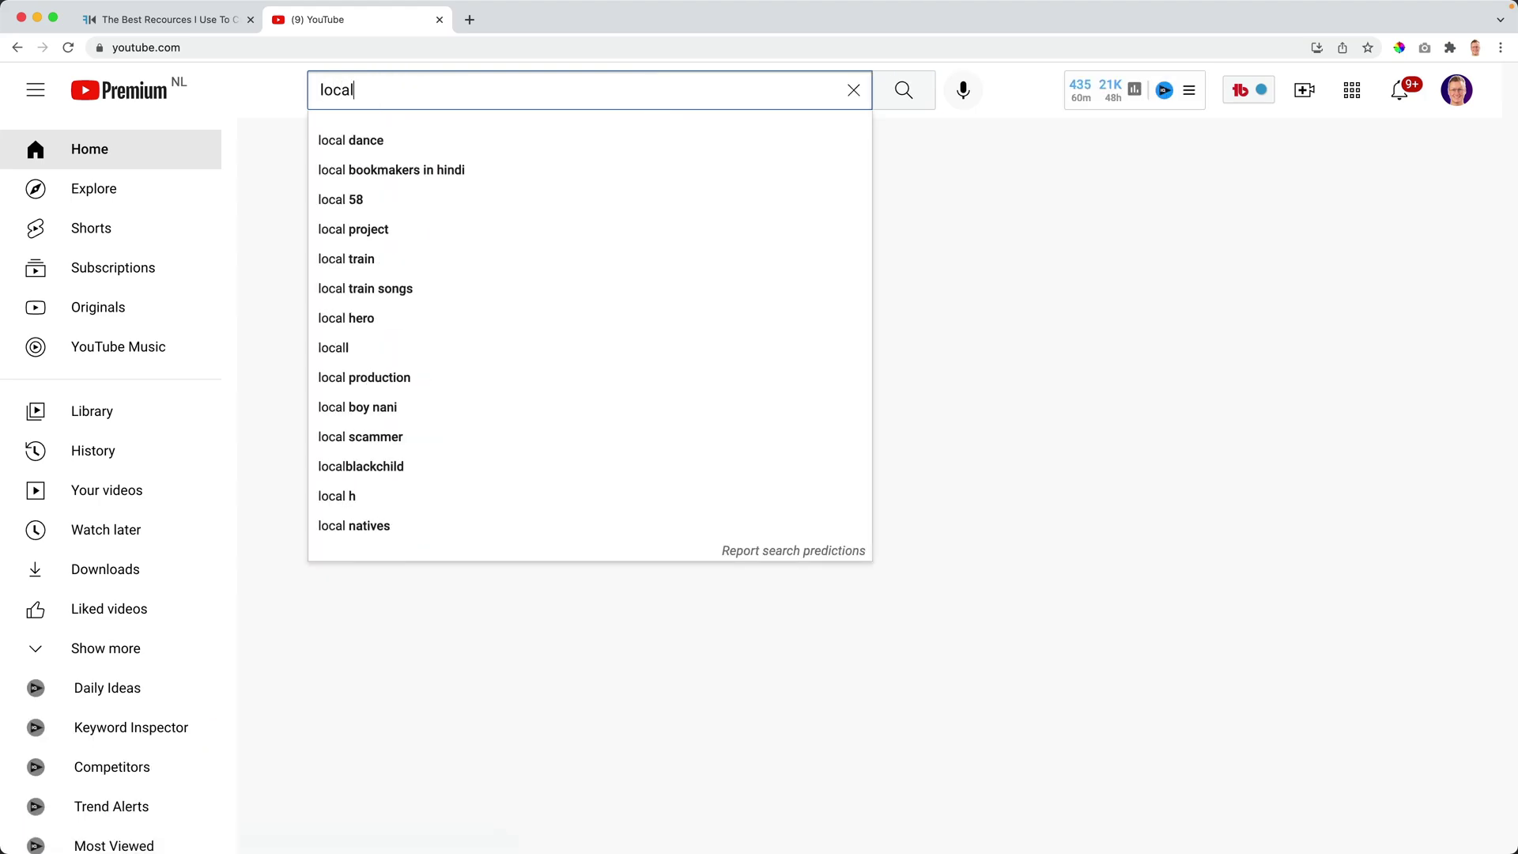
{"action": "type", "text": " wp ferd"}
{"action": "key", "text": "Return"}
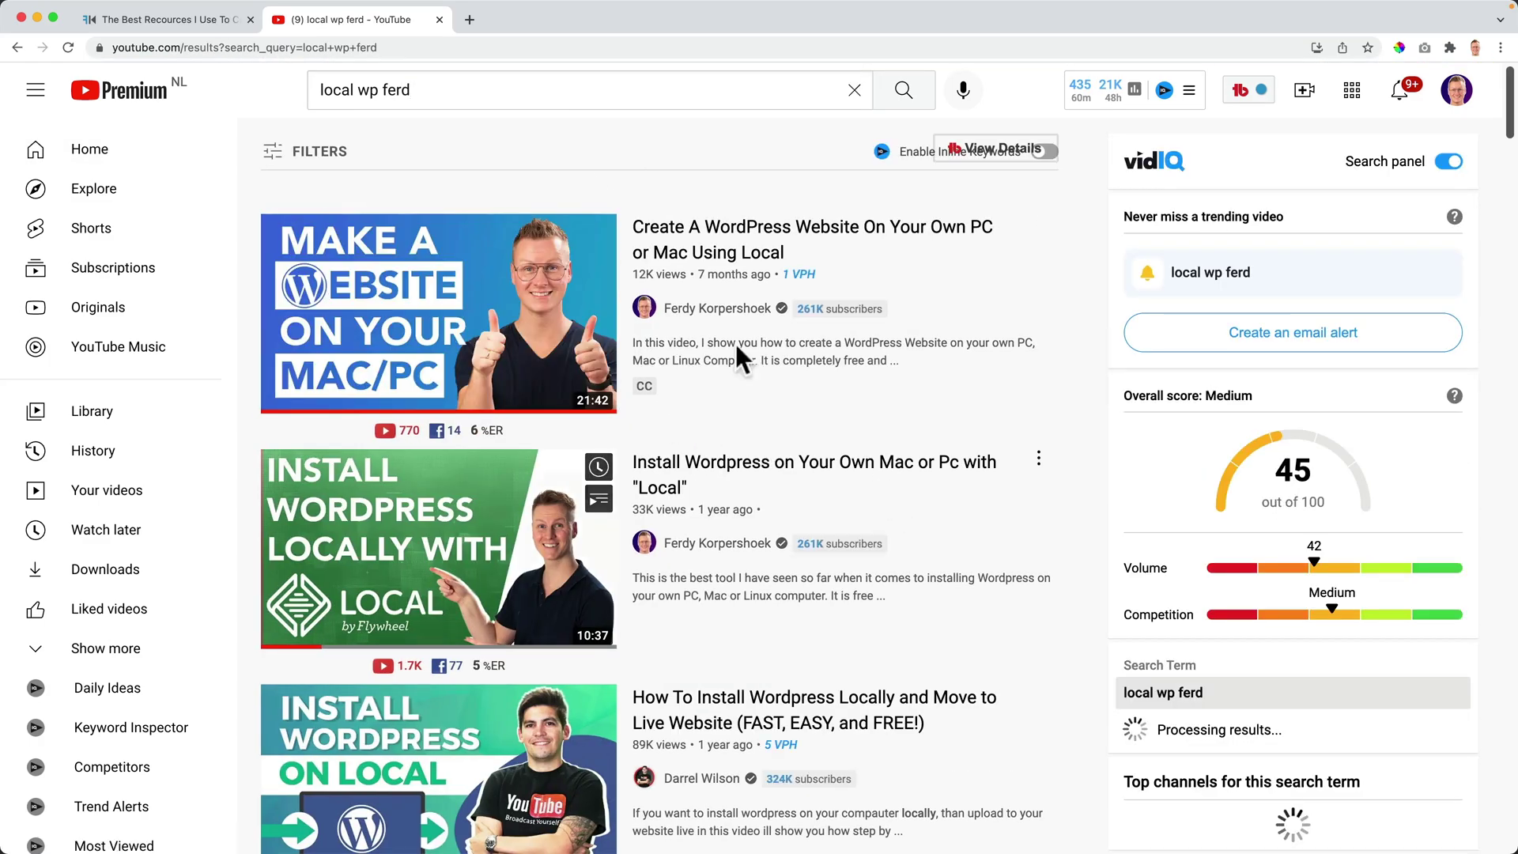
{"action": "left_click", "coordinate": [181, 19]}
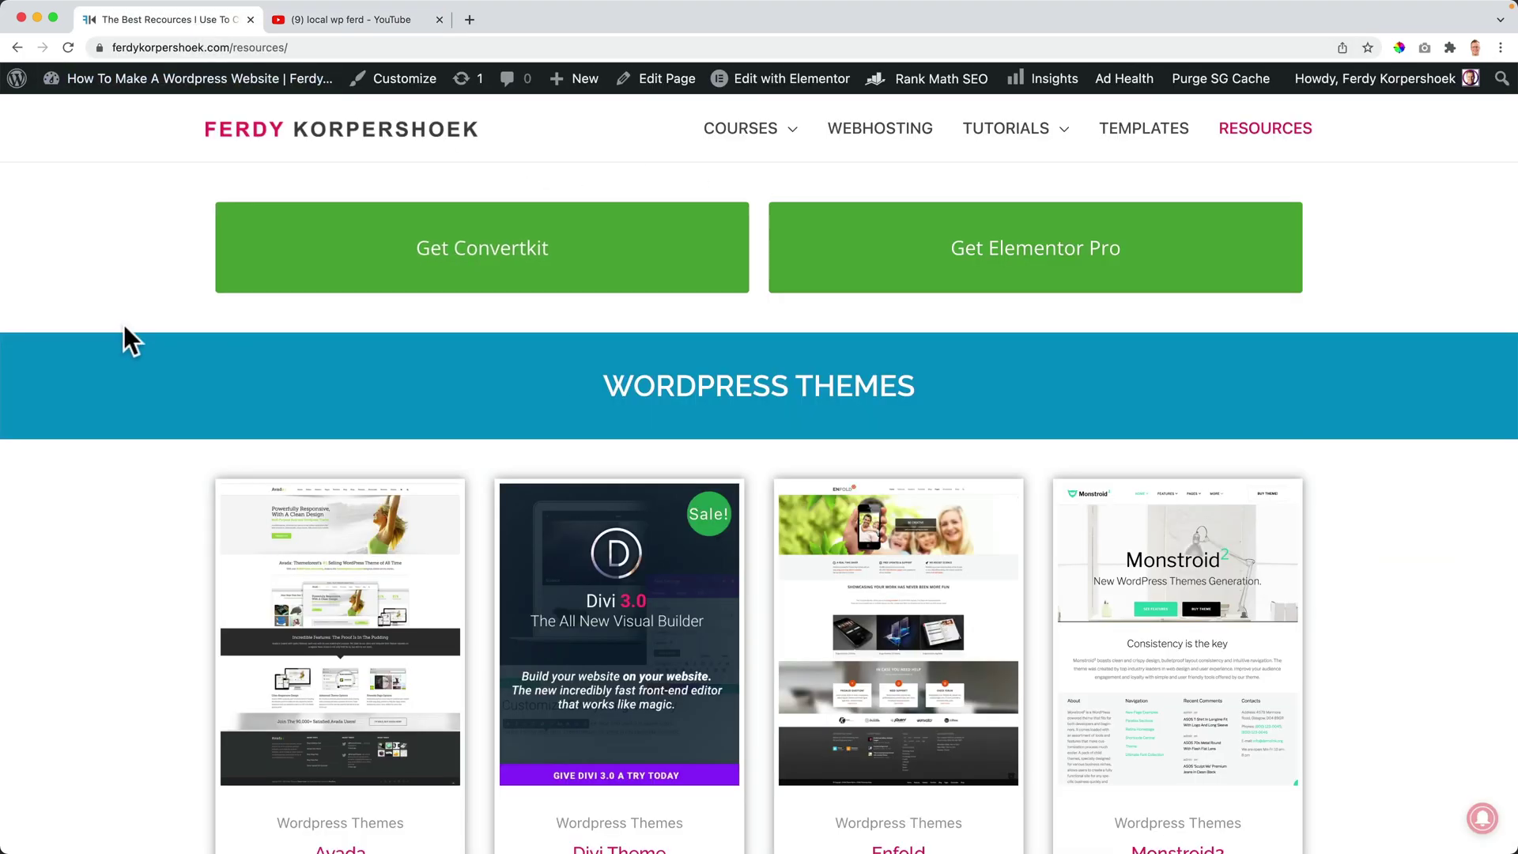